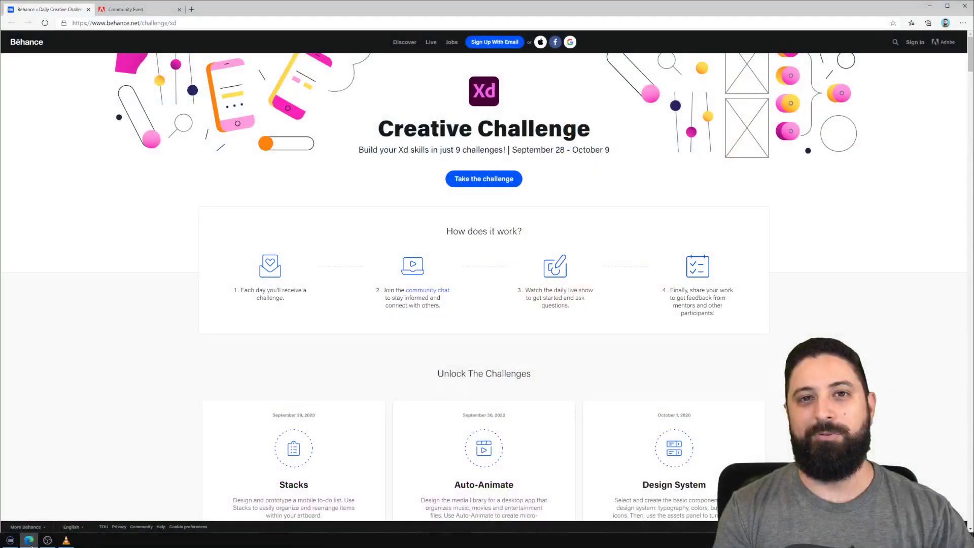
# - Look over the Xd Creative Challenge page on Behance, including the unlocked challenges down to Sounds
pyautogui.moveTo(43, 544)
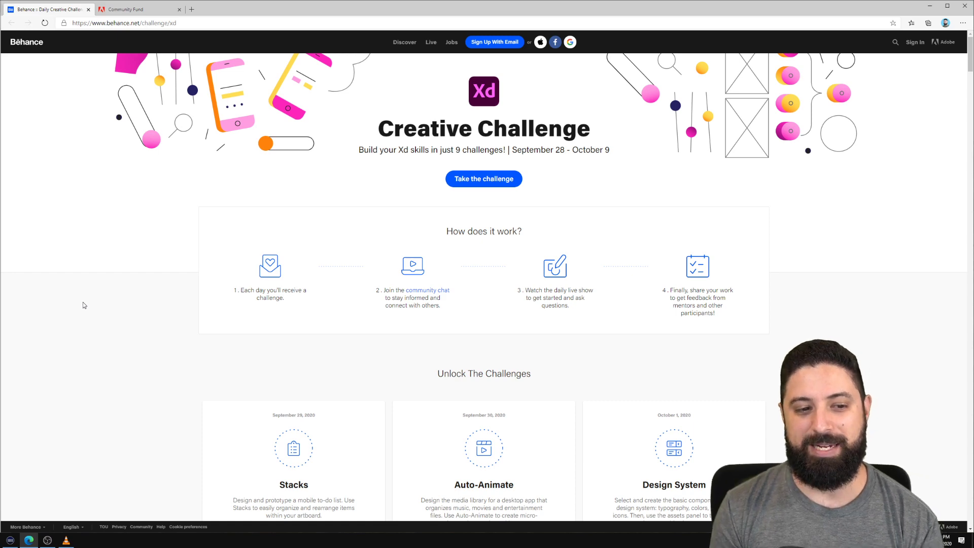
pyautogui.scroll(-5, 239, 337)
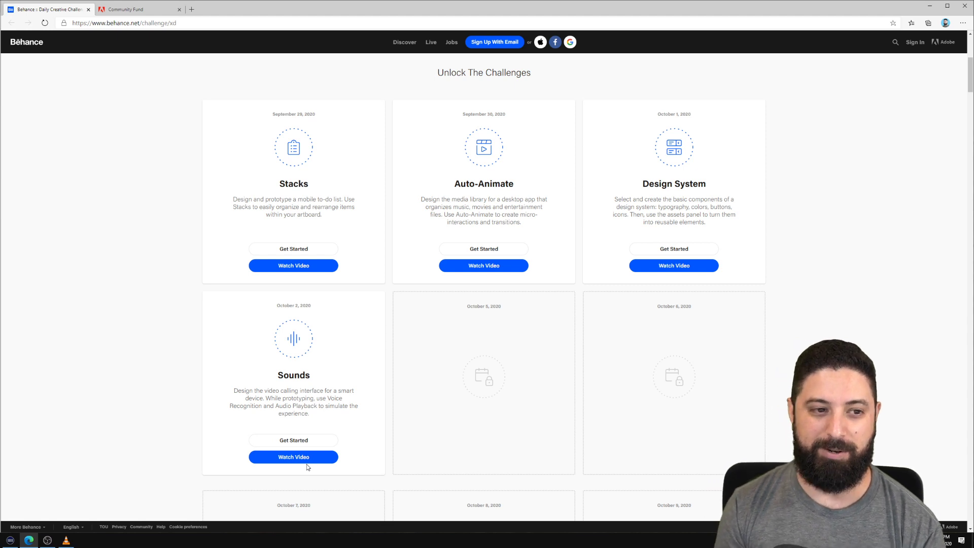
pyautogui.scroll(5, 341, 428)
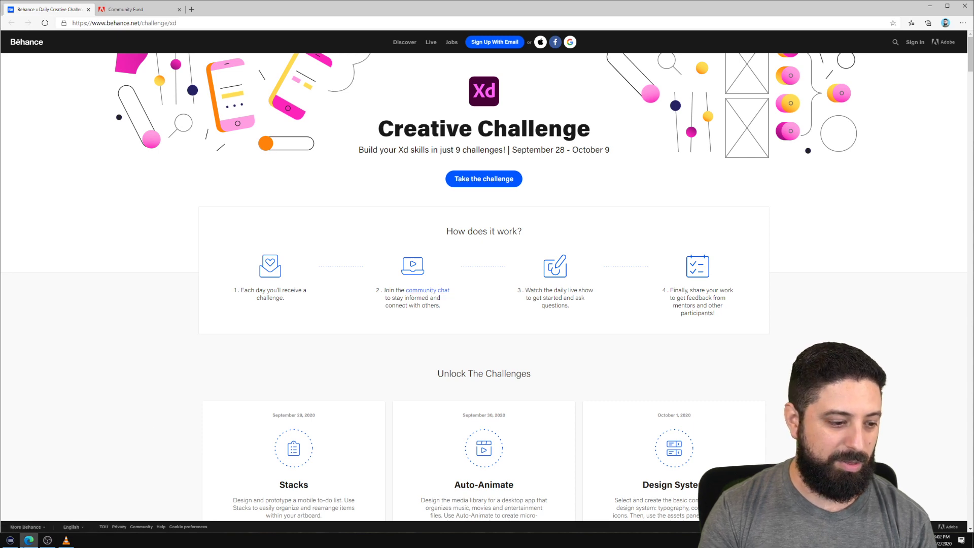
# - Switch to Discord and decline changing the audio input device to Cam Link 4K
pyautogui.hotkey('alt', 'Tab')
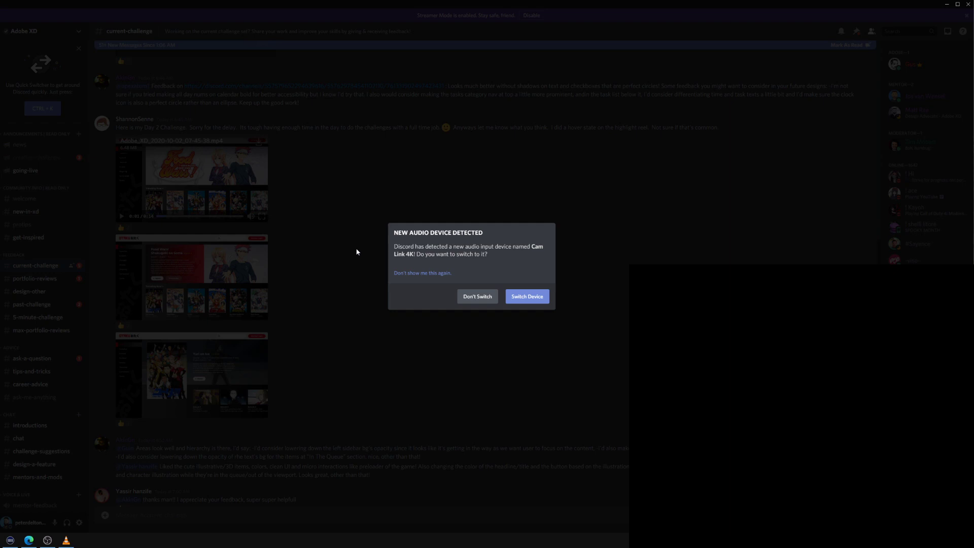
pyautogui.click(356, 252)
pyautogui.click(477, 294)
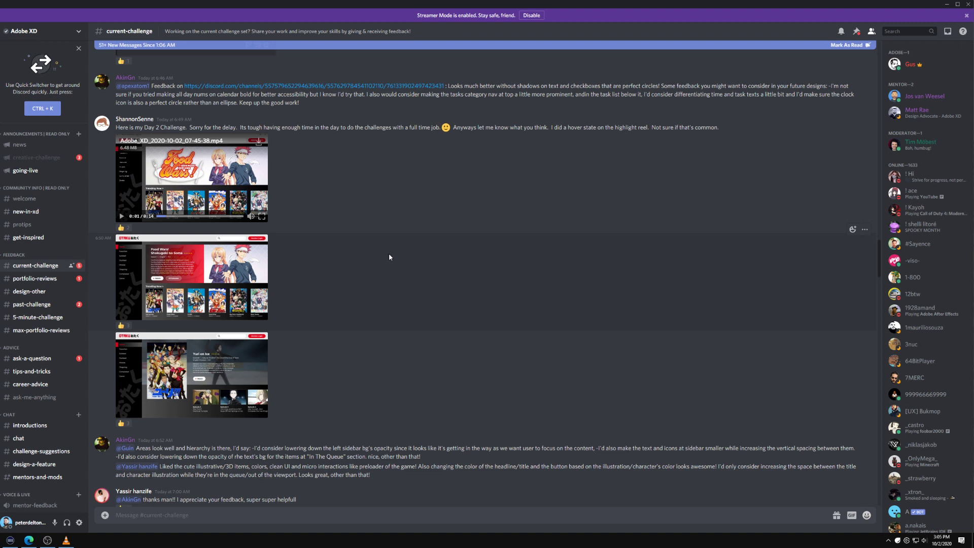
# - View the Food Wars homepage mockup shared in the current-challenge channel at full size and close it
pyautogui.click(239, 286)
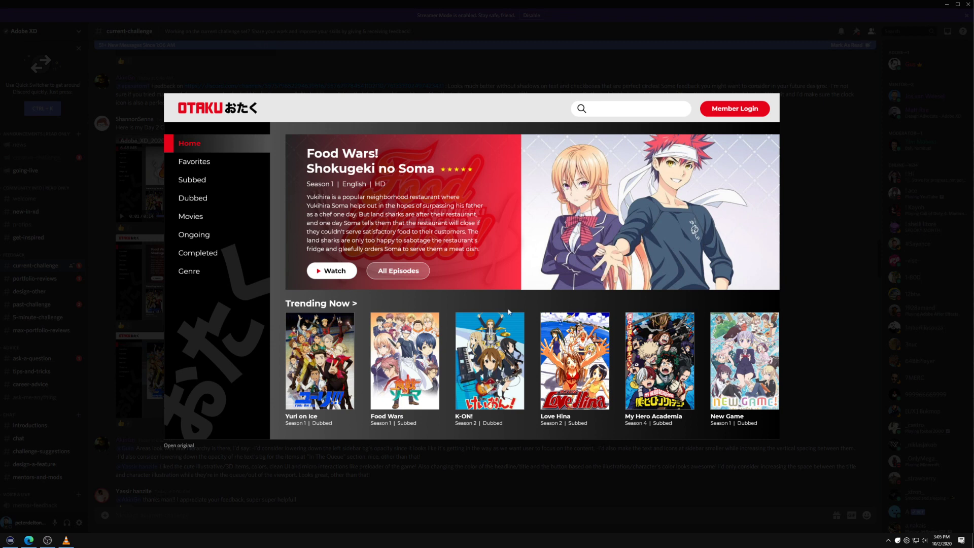
pyautogui.click(518, 83)
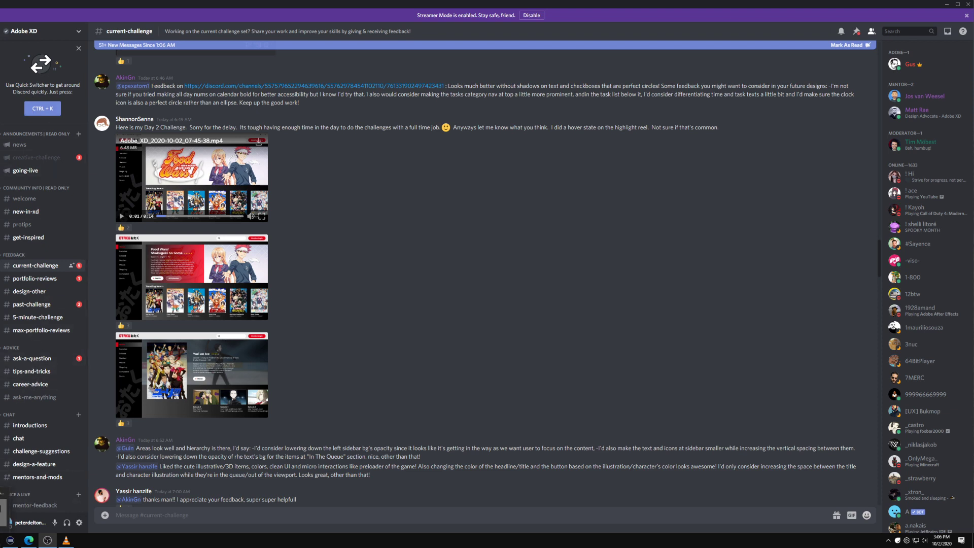
# - Switch to Adobe XD and read the Sounds challenge header and prompt on the Day artboard
pyautogui.click(29, 543)
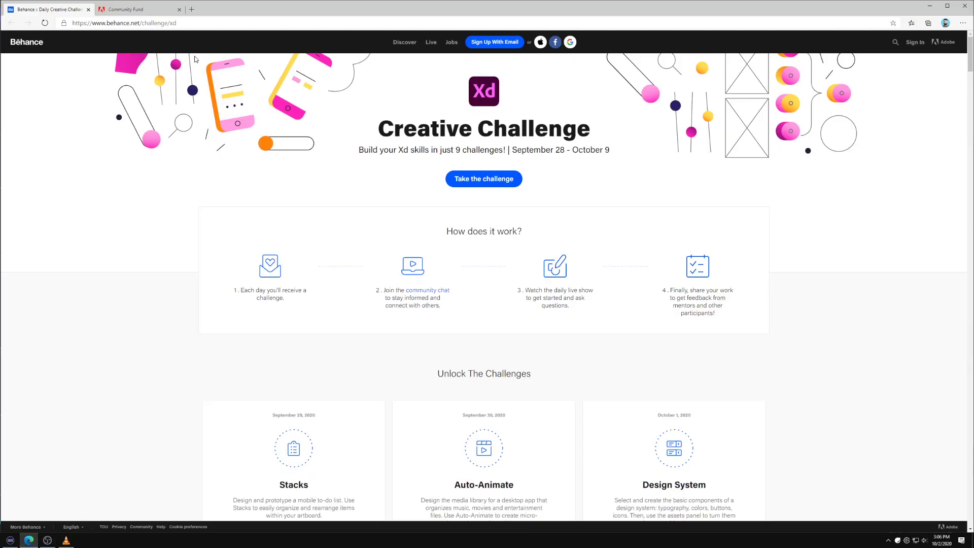
pyautogui.hotkey('alt', 'Tab')
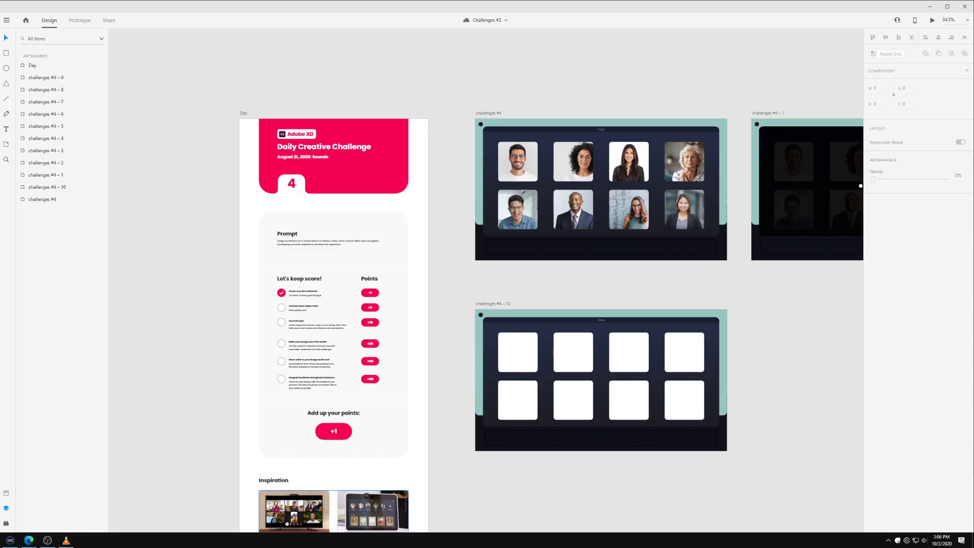
pyautogui.scroll(3, 157, 257)
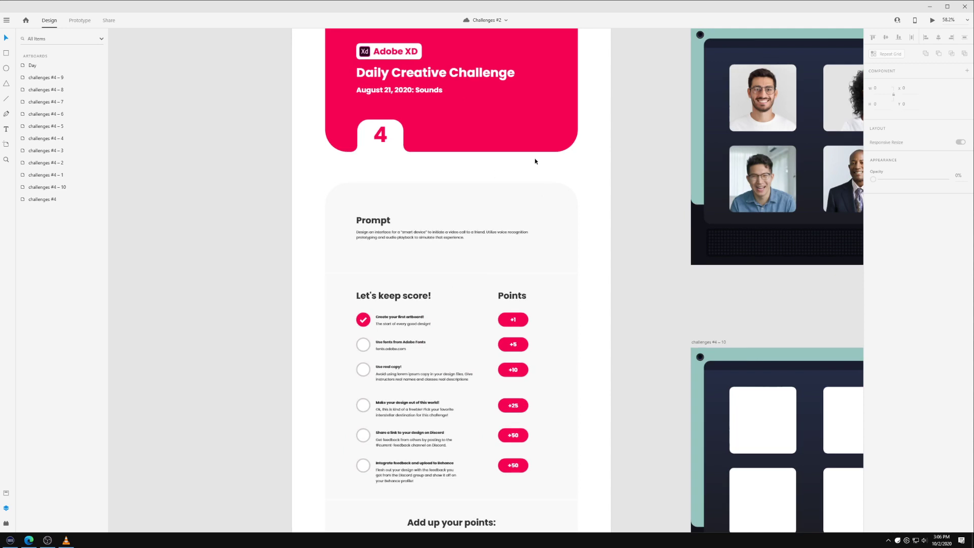
pyautogui.scroll(2, 538, 158)
pyautogui.scroll(3, 575, 108)
pyautogui.scroll(2, 570, 212)
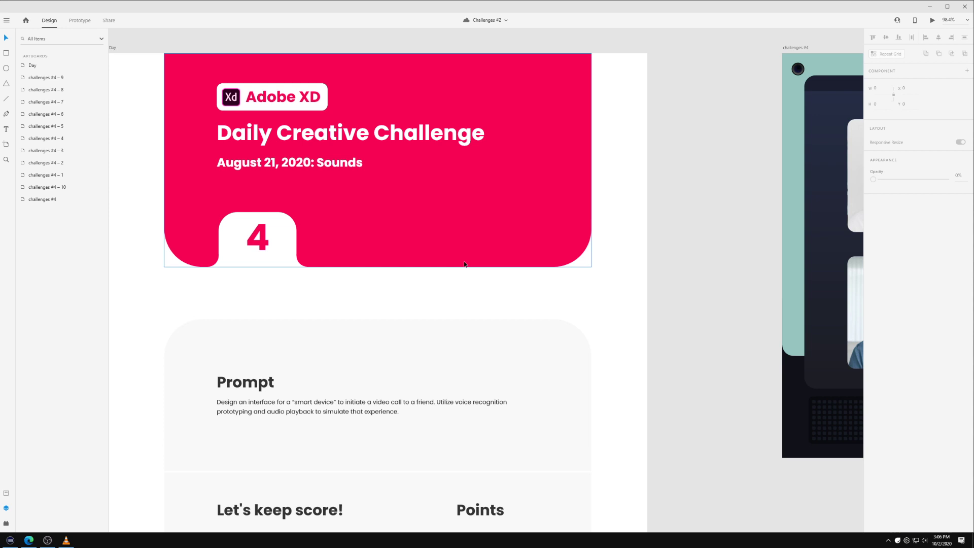
pyautogui.scroll(-3, 442, 298)
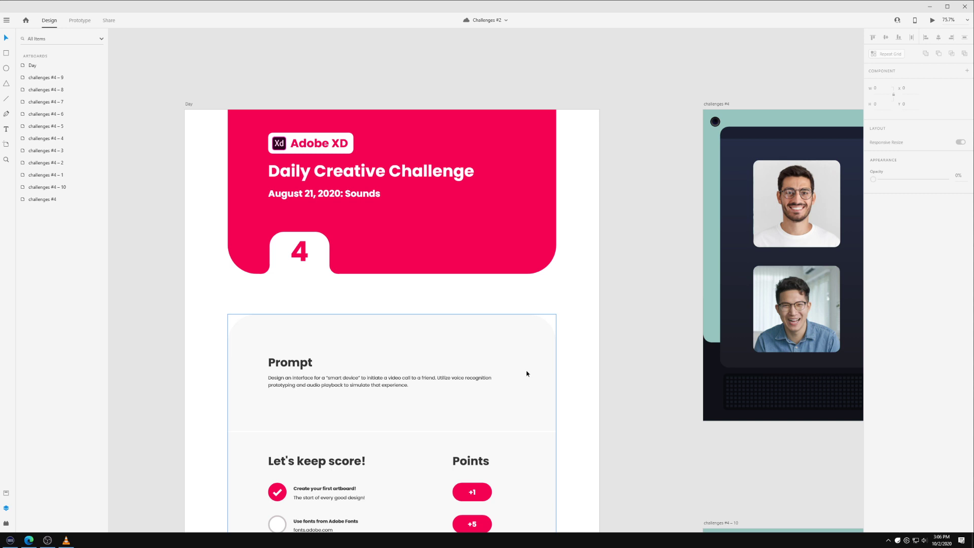
# - Review the scoring checklist and the Inspiration images further down the Day artboard
pyautogui.click(590, 413)
pyautogui.scroll(-8, 589, 459)
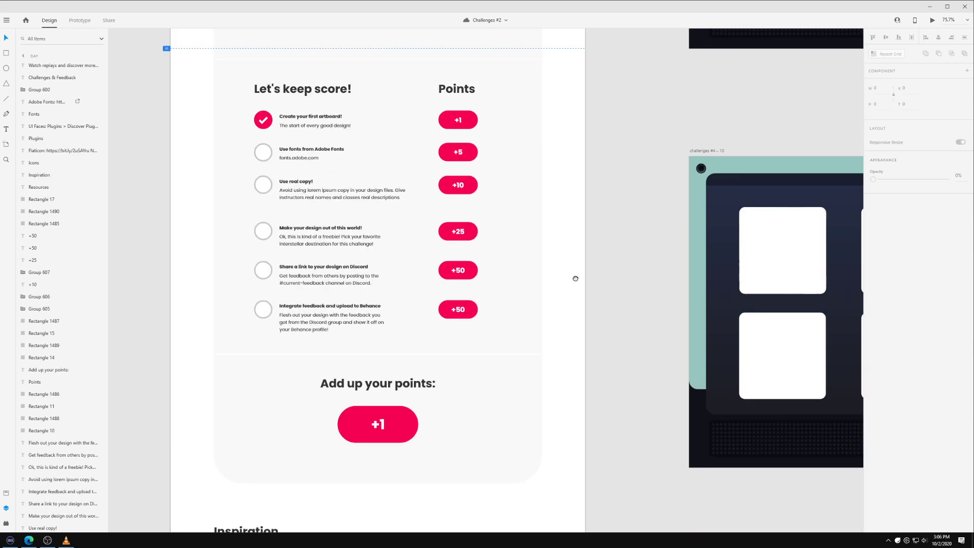
pyautogui.scroll(-9, 575, 278)
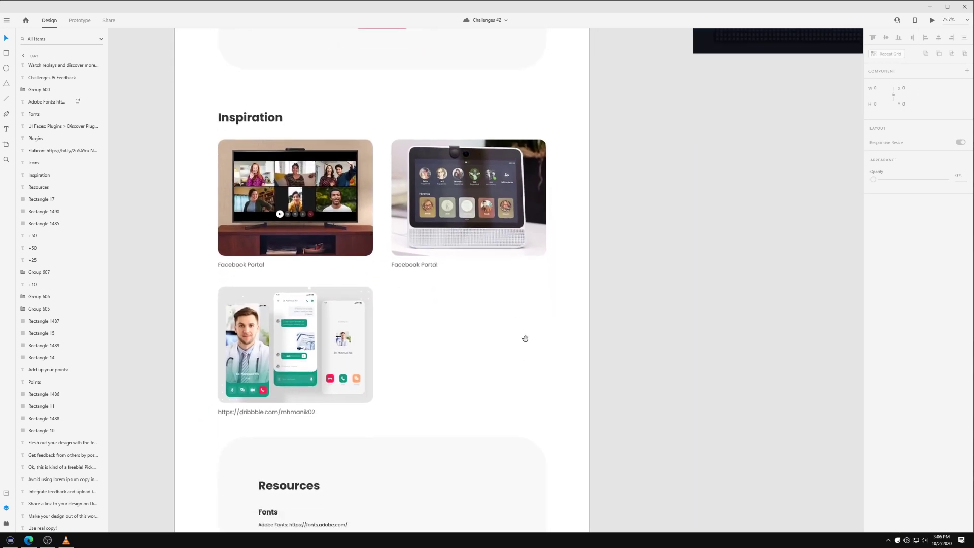
pyautogui.scroll(3, 458, 316)
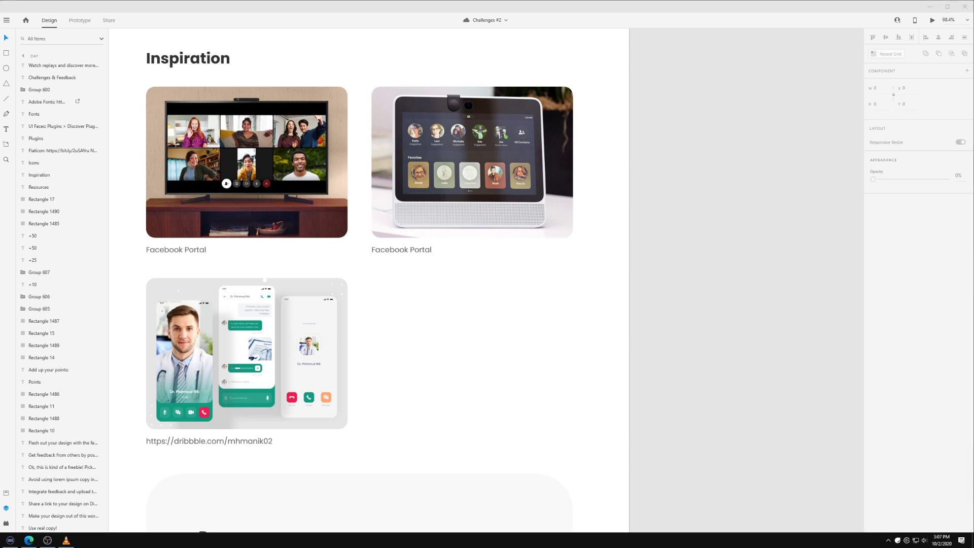
pyautogui.click(651, 143)
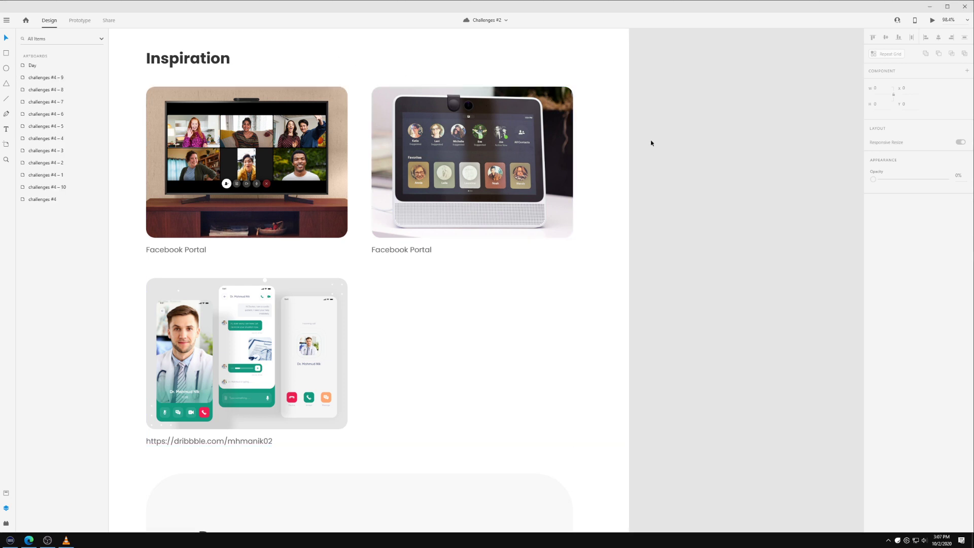
# - Open the Stock Image plugin's headshot results and select the first white square on the challenges #4 – 10 artboard
pyautogui.scroll(-5, 367, 283)
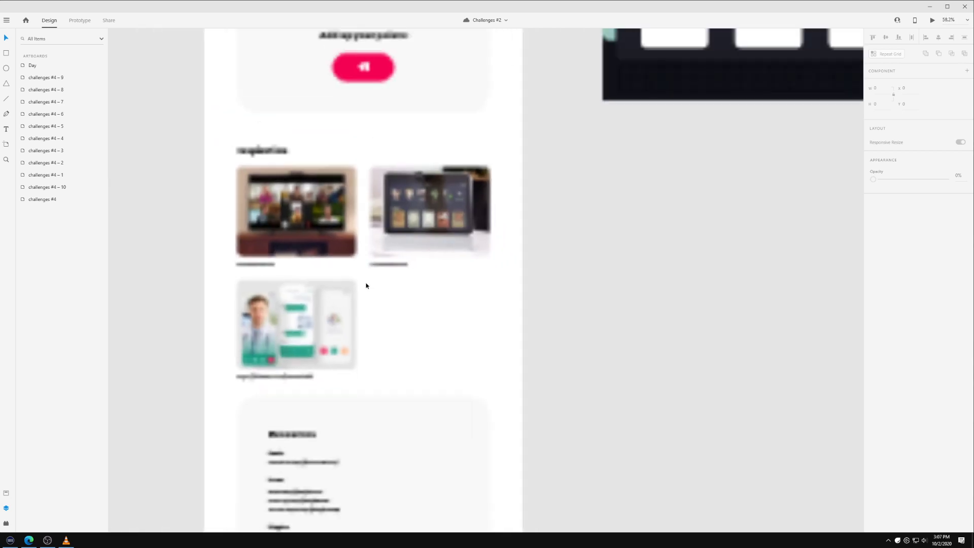
pyautogui.scroll(5, 477, 193)
pyautogui.hscroll(3, 477, 193)
pyautogui.scroll(5, 370, 311)
pyautogui.hscroll(5, 370, 311)
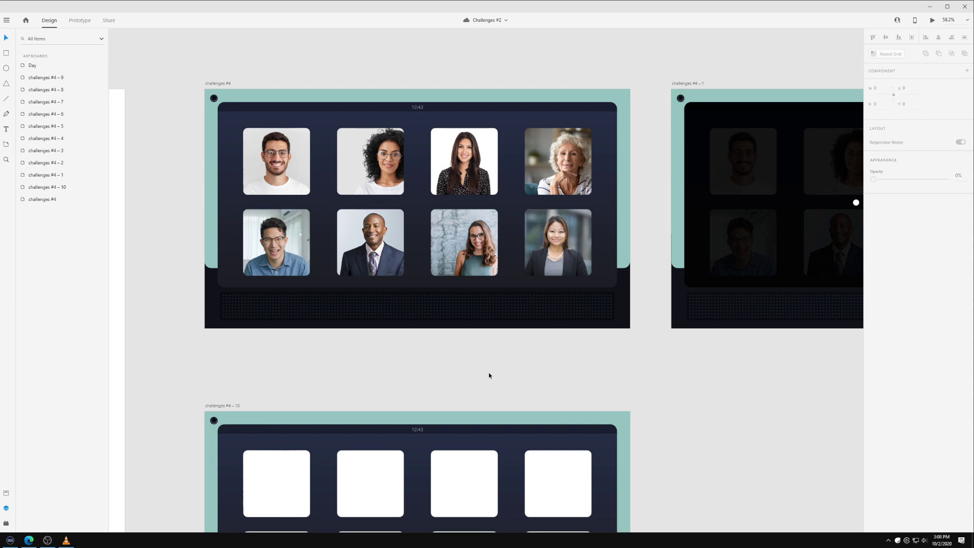
pyautogui.scroll(-3, 490, 375)
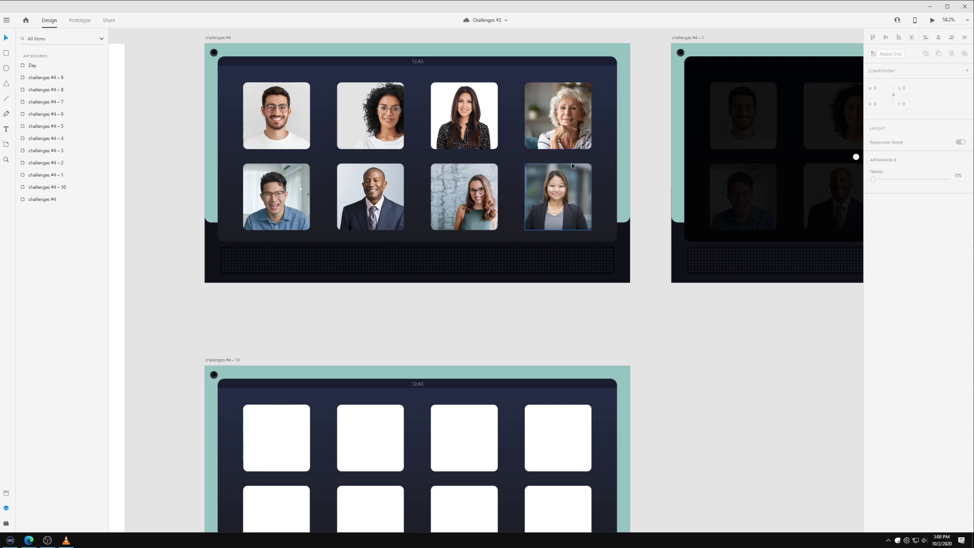
pyautogui.click(5, 525)
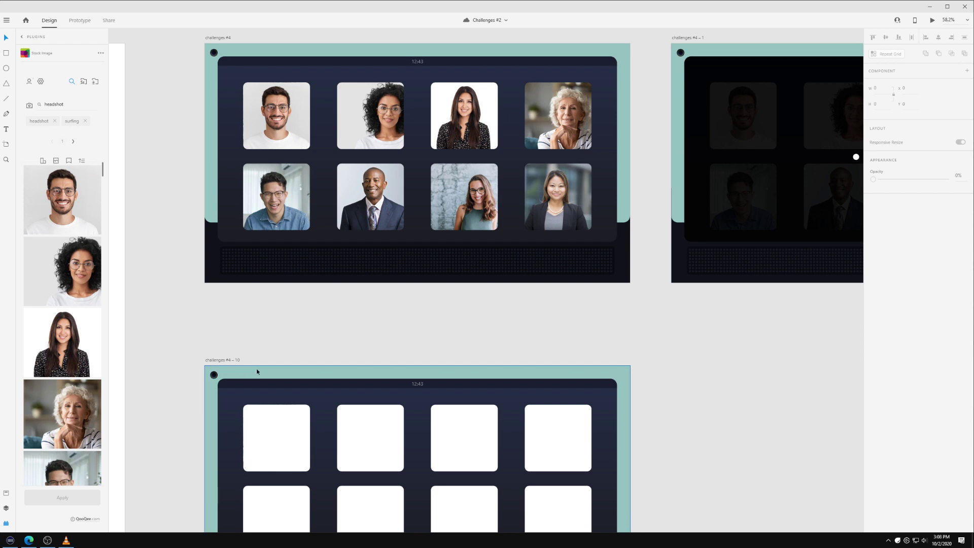
pyautogui.scroll(-3, 257, 368)
pyautogui.scroll(-1, 257, 372)
pyautogui.click(276, 335)
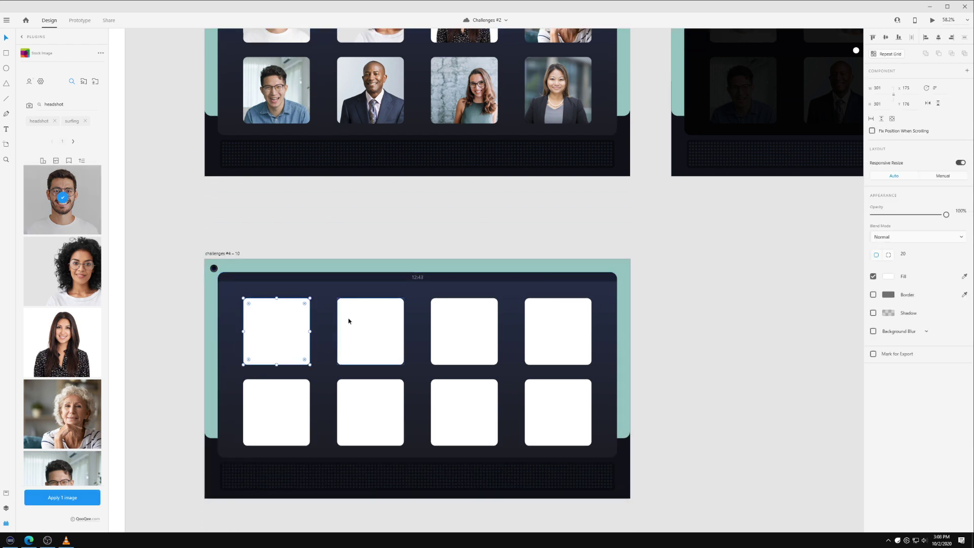
# - Return to the plugin list, reopen the Stock Image plugin and highlight its headshot search term
pyautogui.click(22, 37)
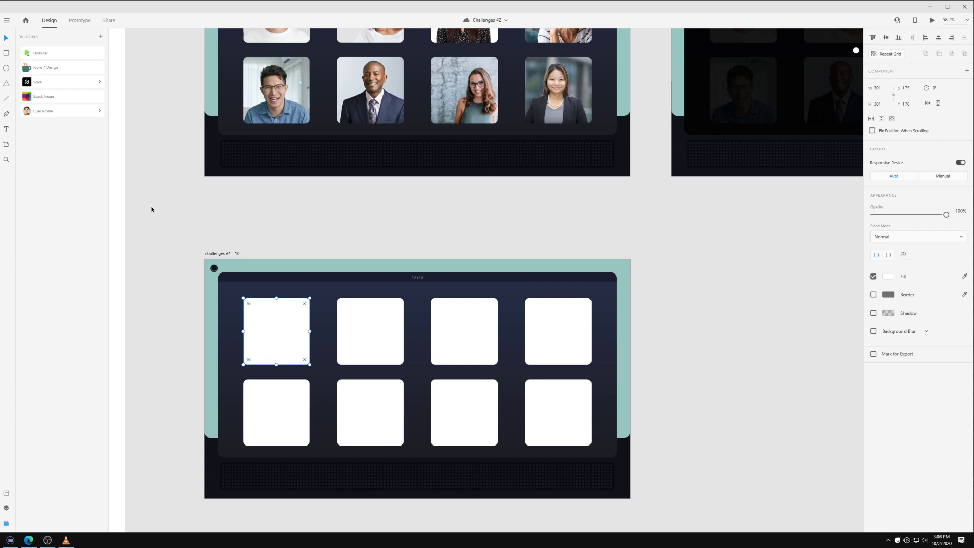
pyautogui.click(64, 96)
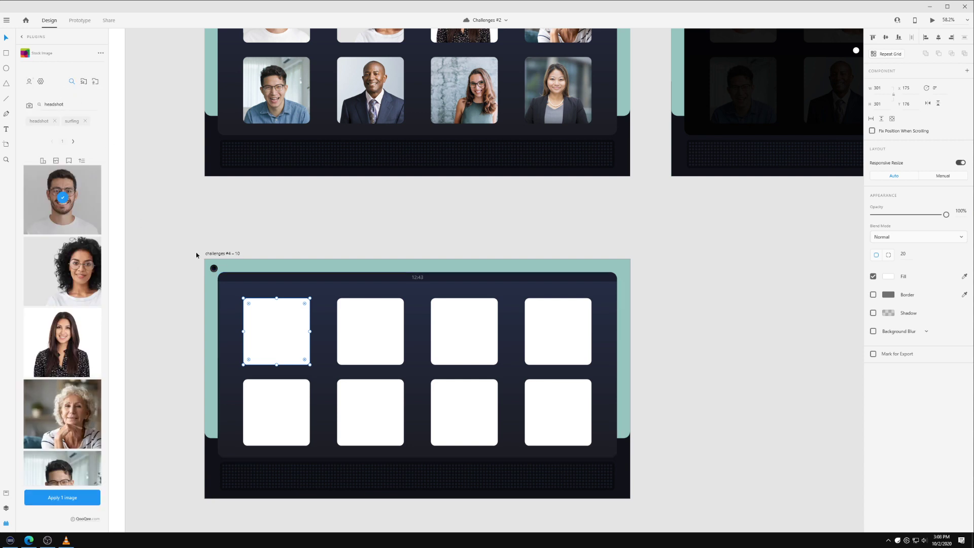
pyautogui.doubleClick(74, 105)
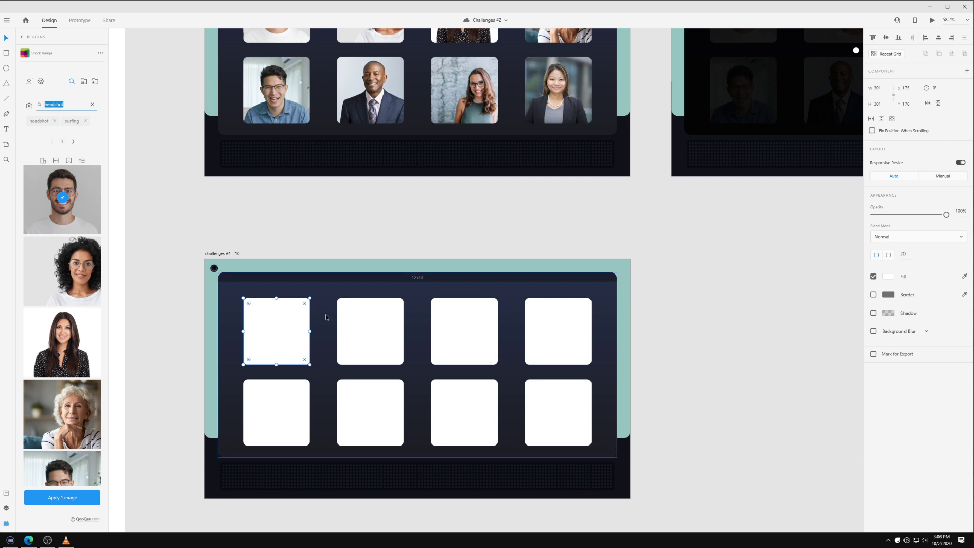
# - Add the remaining white squares in both rows of the challenges #4 – 10 artboard to the selection
pyautogui.keyDown('shift'); pyautogui.click(381, 328); pyautogui.keyUp('shift')
pyautogui.keyDown('shift'); pyautogui.click(452, 323); pyautogui.keyUp('shift')
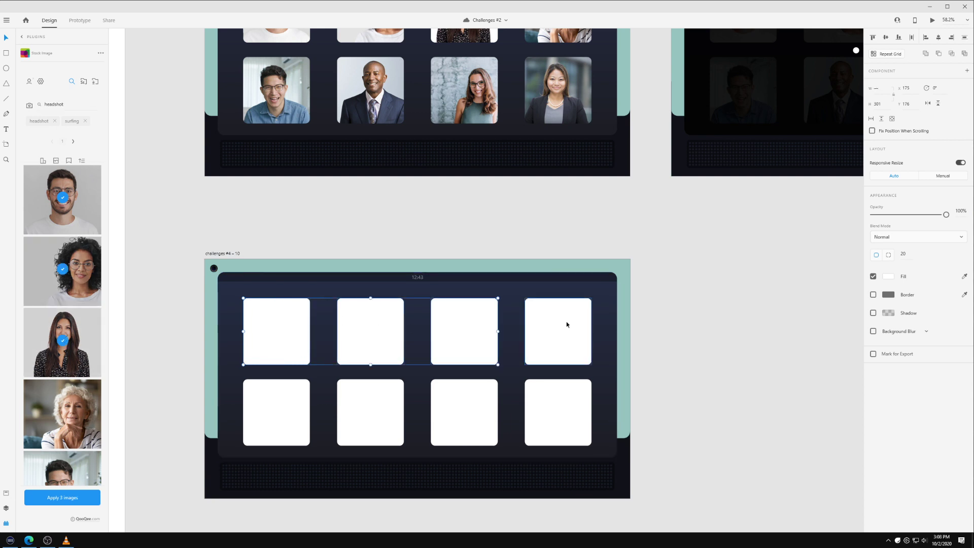
pyautogui.keyDown('shift'); pyautogui.click(567, 321); pyautogui.keyUp('shift')
pyautogui.keyDown('shift'); pyautogui.click(557, 400); pyautogui.keyUp('shift')
pyautogui.keyDown('shift'); pyautogui.click(459, 409); pyautogui.keyUp('shift')
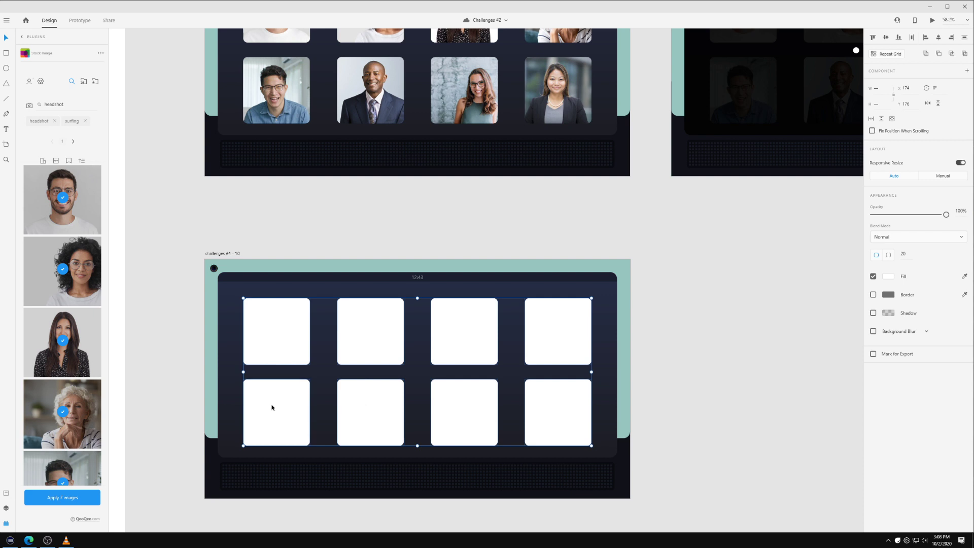
# - Change the chosen stock headshots to include the woman outdoors and the woman in the dark suit
pyautogui.scroll(-5, 55, 328)
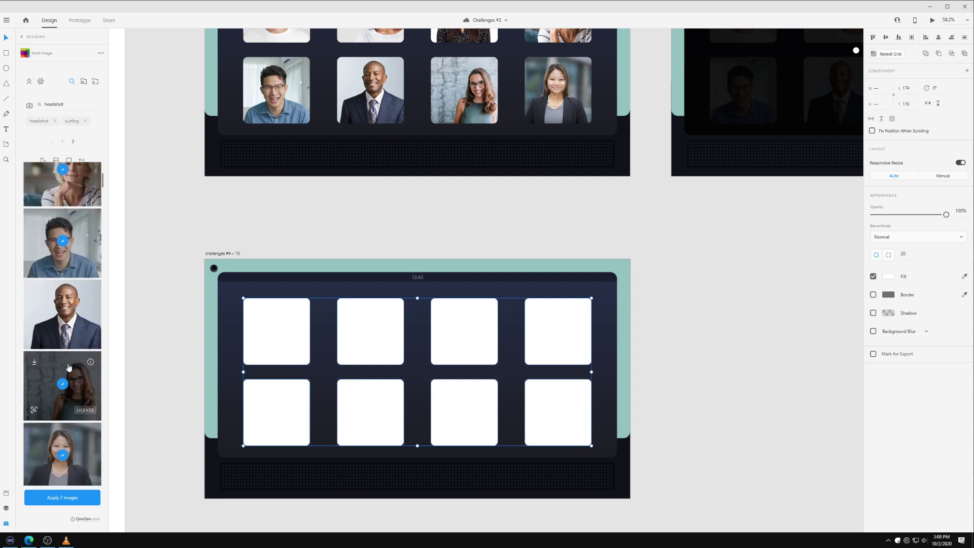
pyautogui.scroll(-3, 69, 366)
pyautogui.click(62, 264)
pyautogui.scroll(-3, 70, 345)
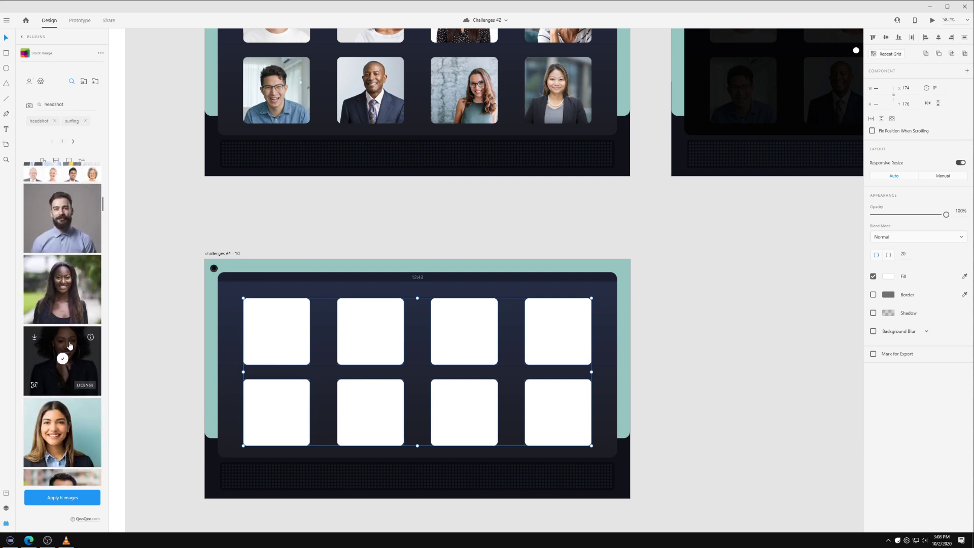
pyautogui.scroll(-2, 70, 346)
pyautogui.click(63, 300)
pyautogui.click(62, 233)
pyautogui.scroll(3, 95, 321)
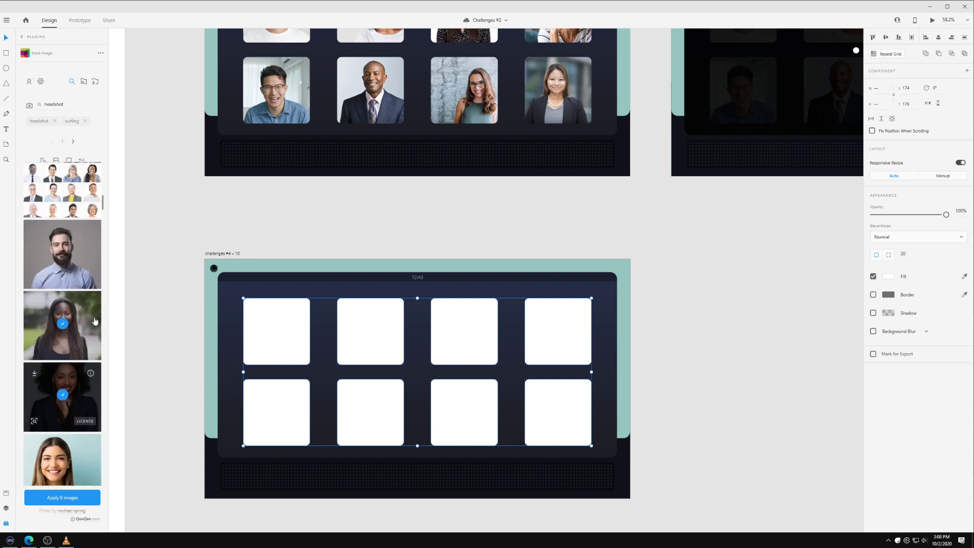
pyautogui.scroll(-5, 94, 321)
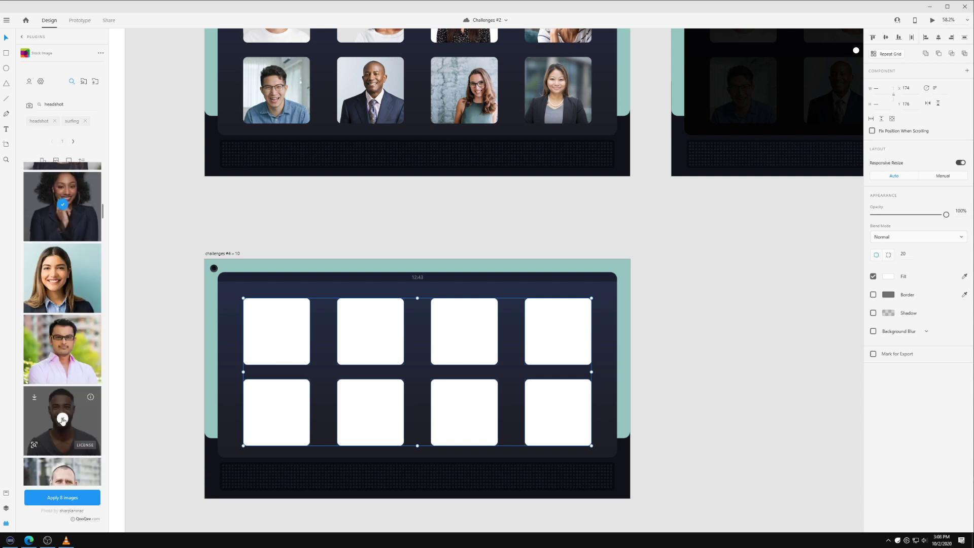
# - Add the headshots of the man in a grey shirt and the man in a dark vest, and apply the eight images to the squares
pyautogui.click(62, 419)
pyautogui.scroll(-2, 62, 421)
pyautogui.click(63, 393)
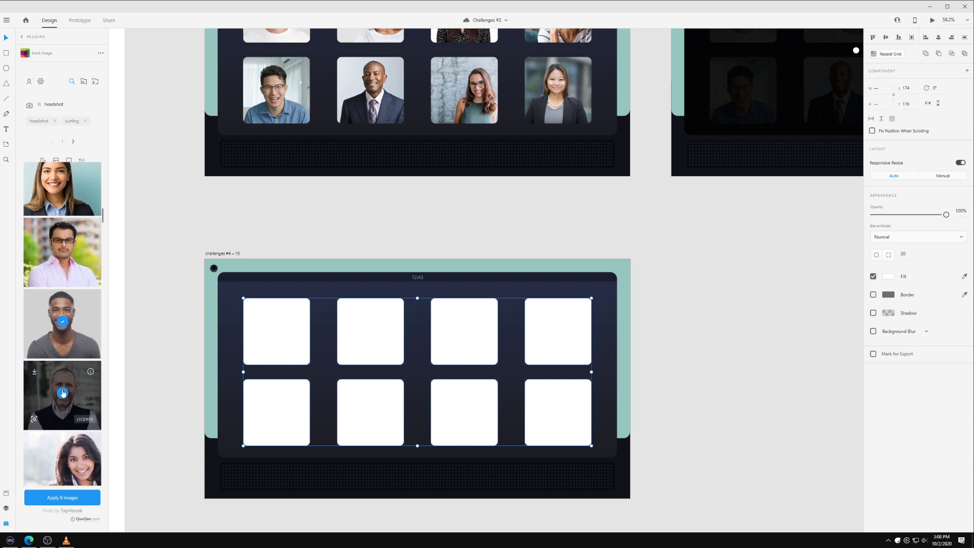
pyautogui.click(74, 500)
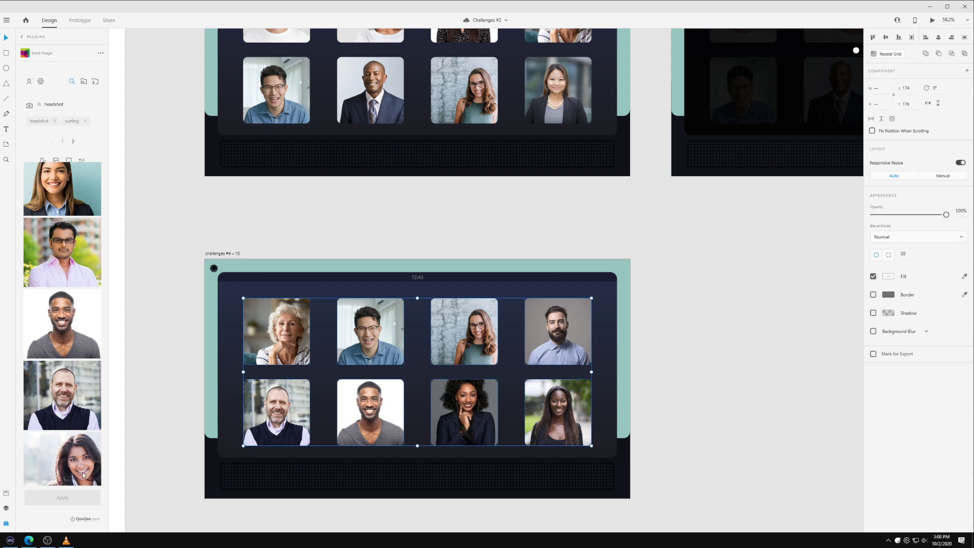
pyautogui.moveTo(57, 260)
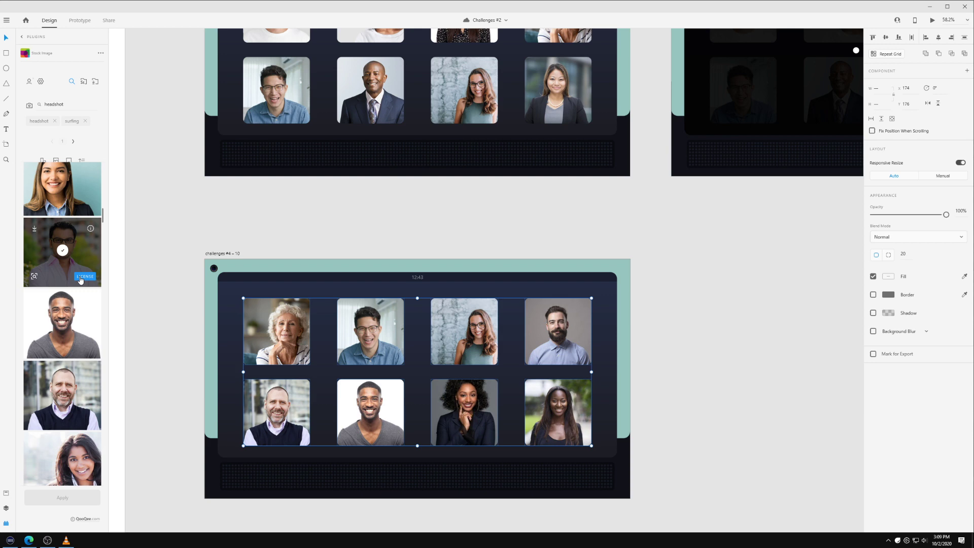
pyautogui.scroll(5, 278, 259)
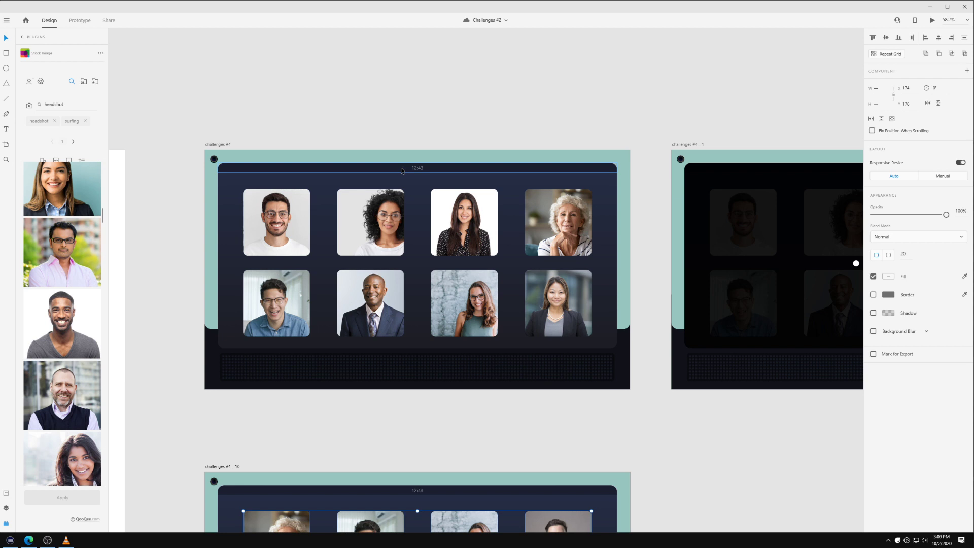
pyautogui.click(472, 75)
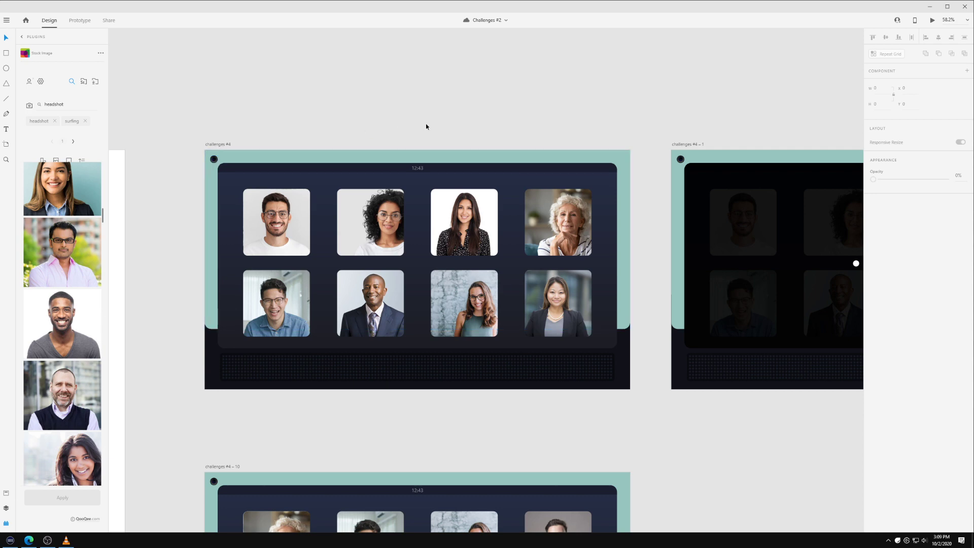
# - Examine the layers of the five white dots on the challenges #4 – 1 artboard, one dot at a time
pyautogui.scroll(-4, 425, 125)
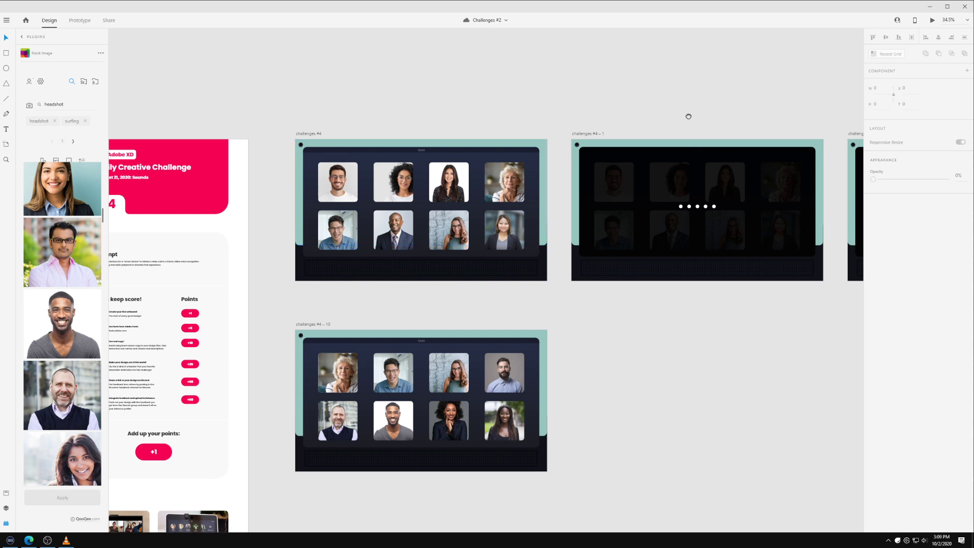
pyautogui.moveTo(687, 116); pyautogui.dragTo(405, 157)
pyautogui.moveTo(542, 157); pyautogui.dragTo(383, 161)
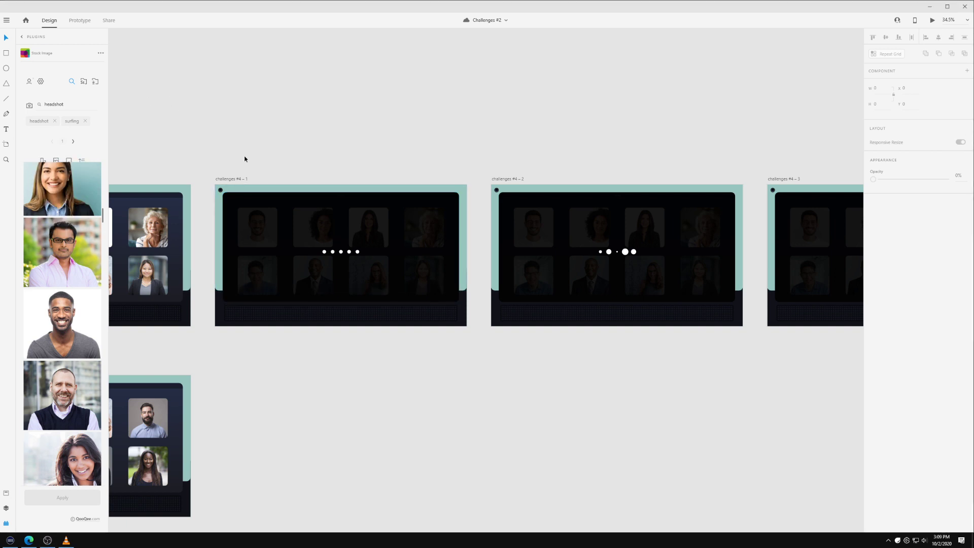
pyautogui.keyDown('ctrl'); pyautogui.scroll(3, 350, 259); pyautogui.keyUp('ctrl')
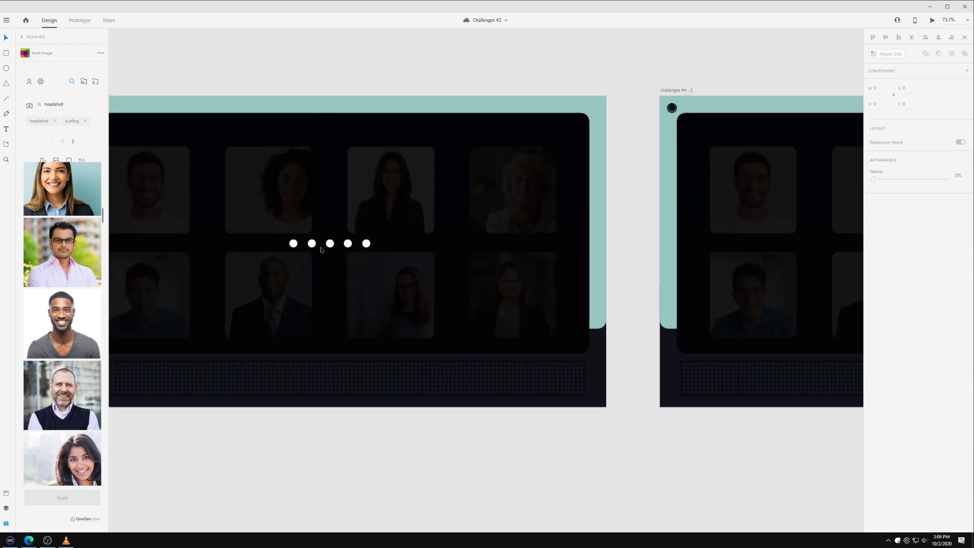
pyautogui.click(293, 245)
pyautogui.click(6, 509)
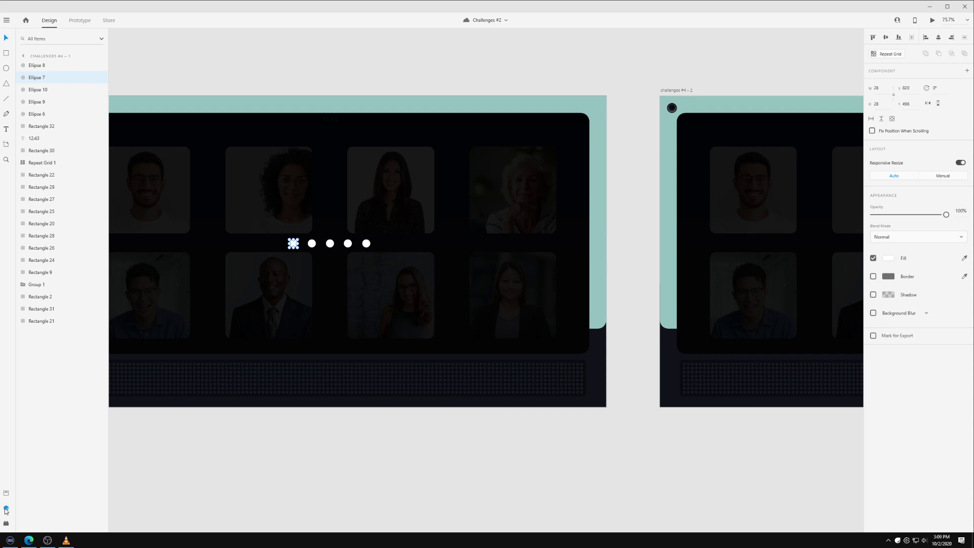
pyautogui.click(312, 244)
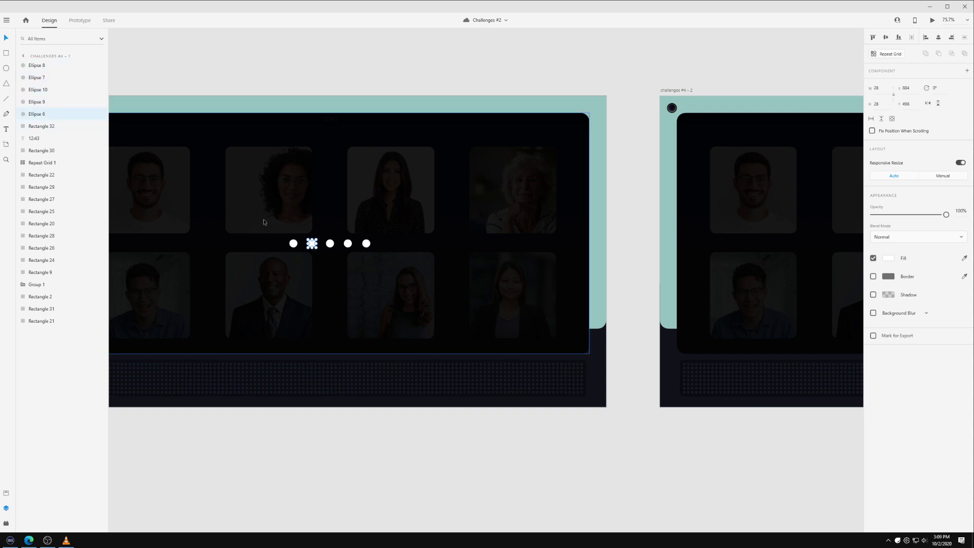
pyautogui.click(336, 244)
pyautogui.click(348, 244)
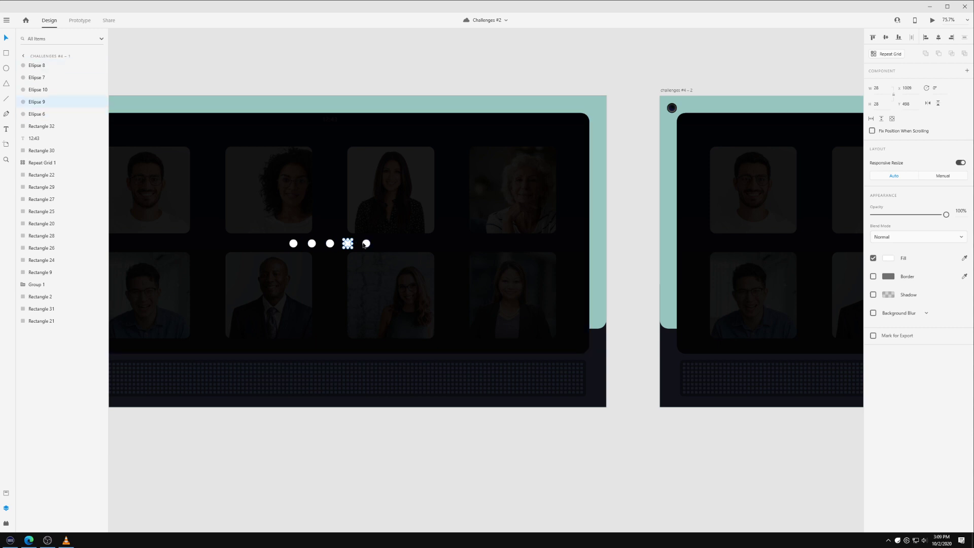
pyautogui.click(366, 244)
# - Compare the fourth dot's layer on the challenges #4 – 1 artboard with the matching dot on challenges #4 – 2
pyautogui.moveTo(655, 97); pyautogui.dragTo(493, 117)
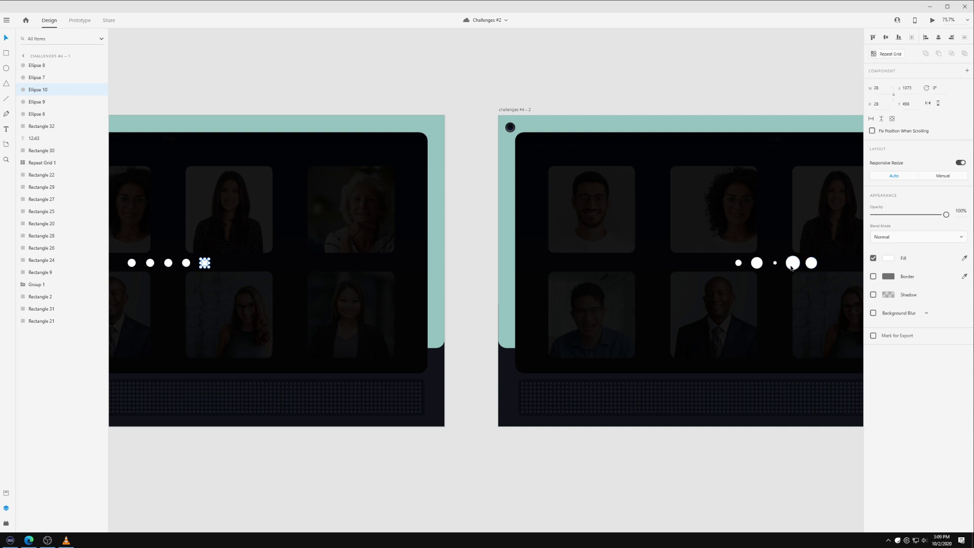
pyautogui.click(186, 264)
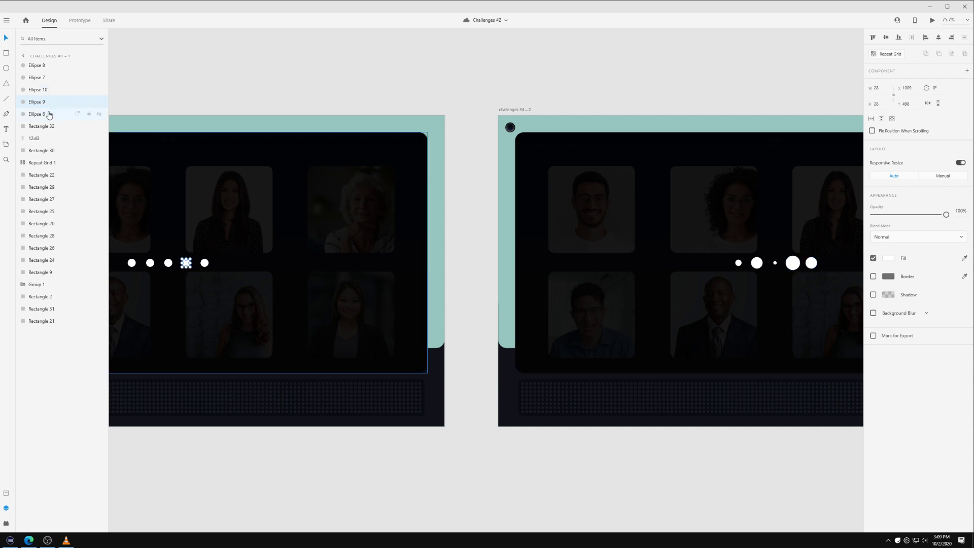
pyautogui.click(794, 263)
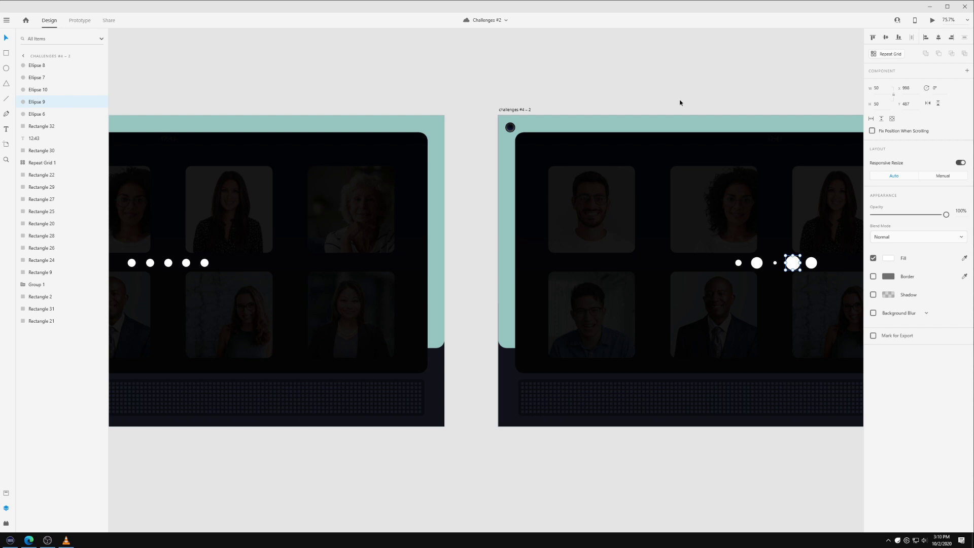
# - Review the artboard sequence from challenges #4 – 2 through the video call screen on challenges #4 – 9
pyautogui.scroll(-3, 713, 107)
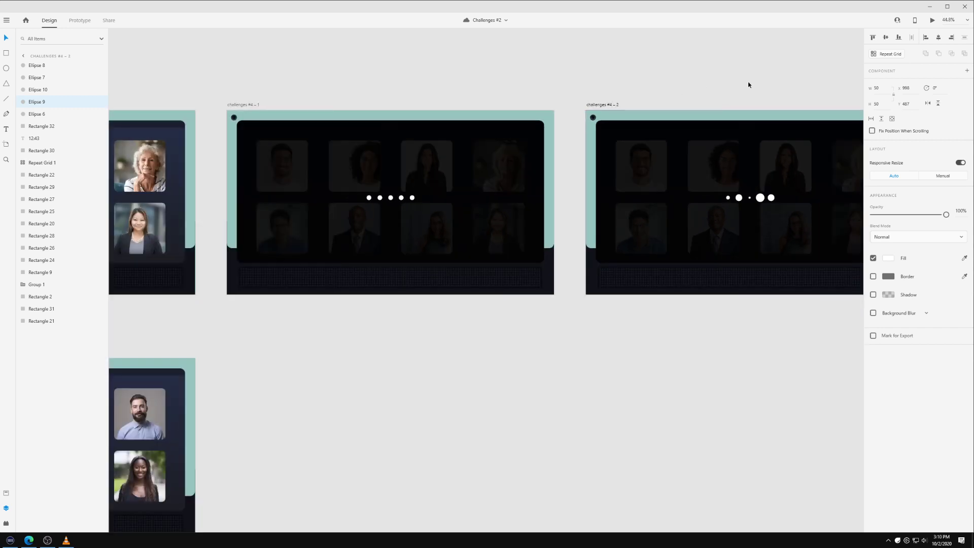
pyautogui.click(563, 104)
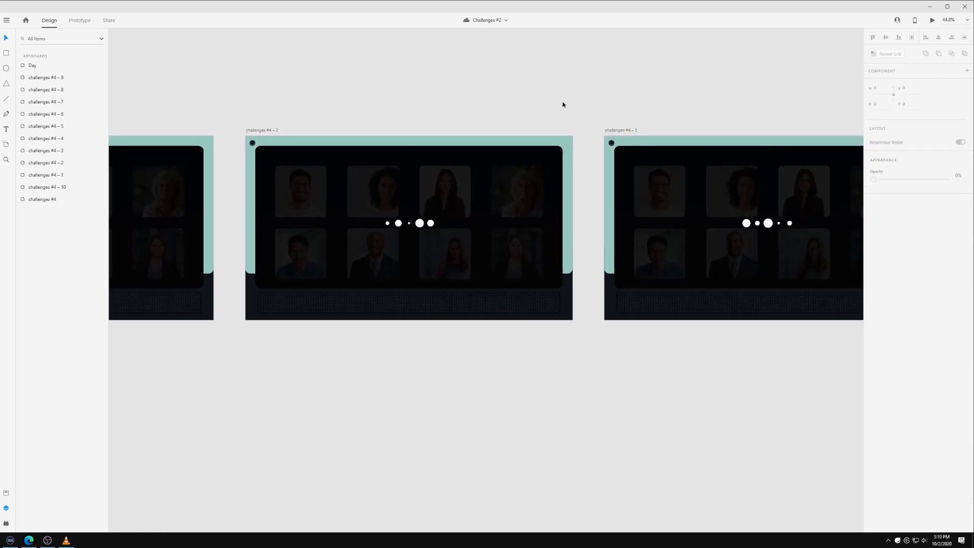
pyautogui.moveTo(781, 93); pyautogui.dragTo(419, 106)
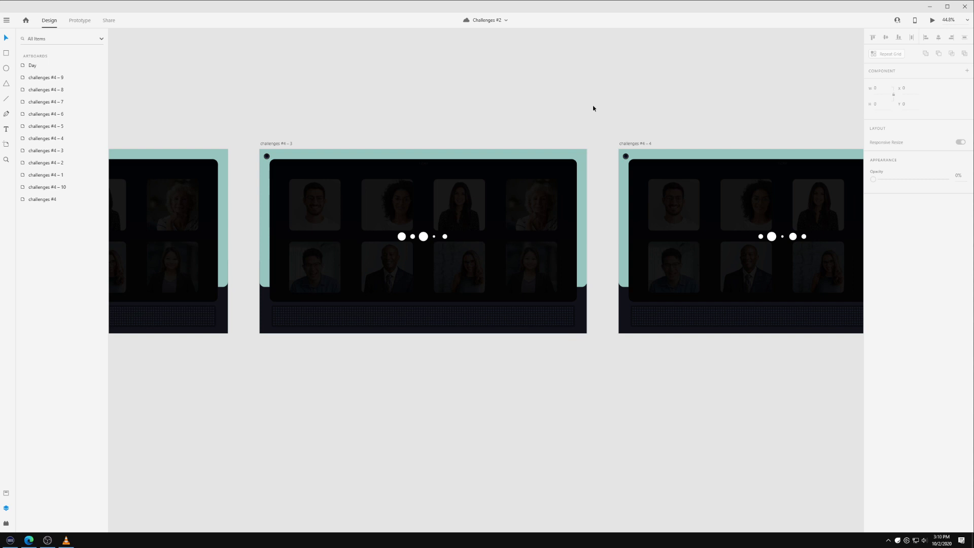
pyautogui.moveTo(687, 102); pyautogui.dragTo(228, 113)
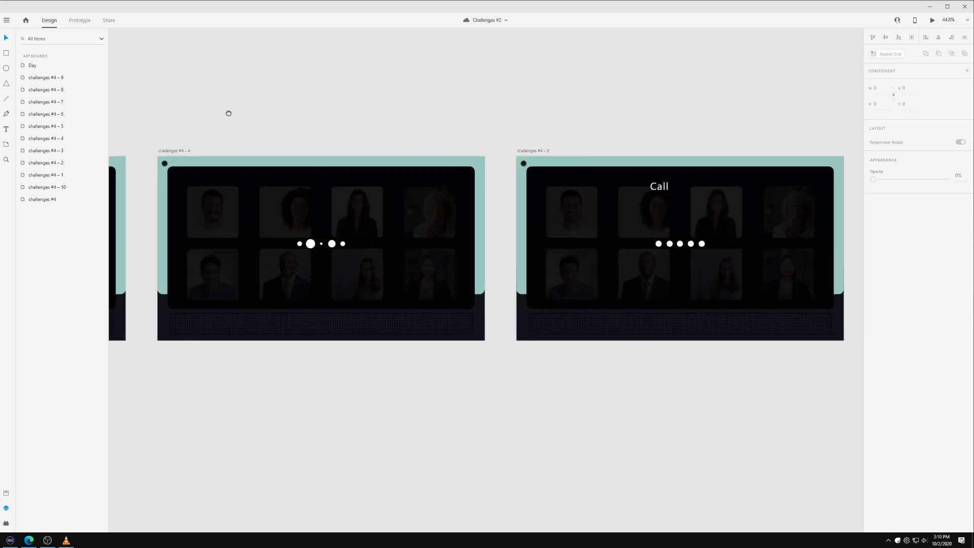
pyautogui.moveTo(585, 122); pyautogui.dragTo(380, 126)
pyautogui.moveTo(539, 117); pyautogui.dragTo(372, 133)
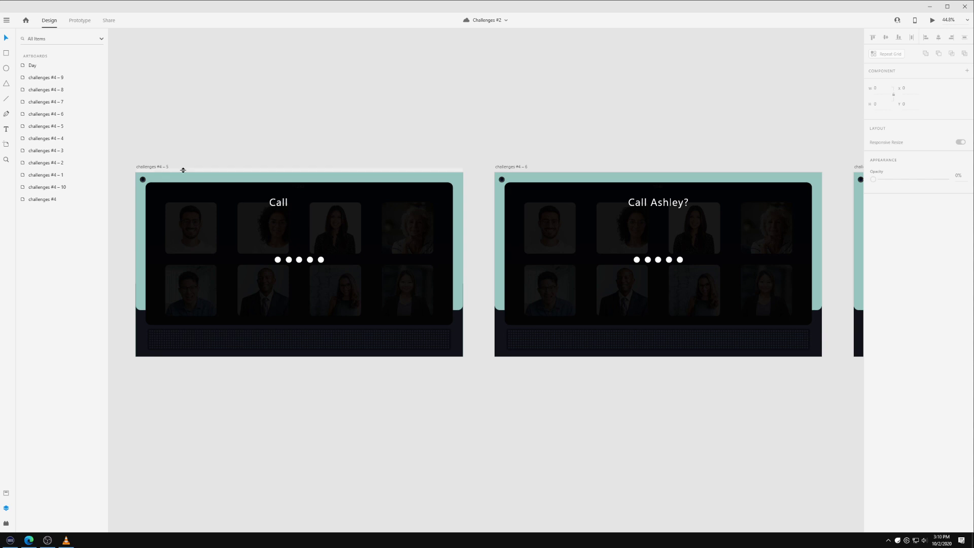
pyautogui.moveTo(556, 131); pyautogui.dragTo(224, 124)
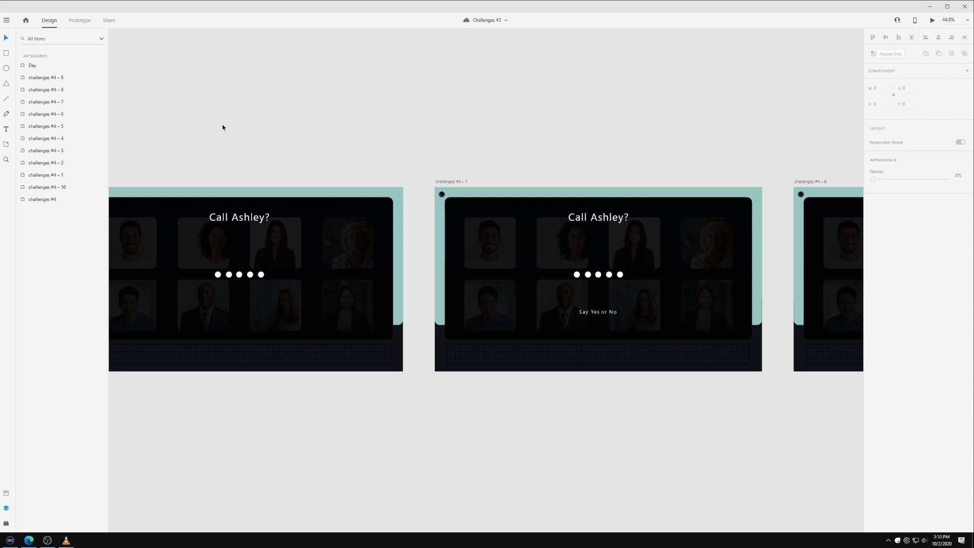
pyautogui.hscroll(10, 454, 89)
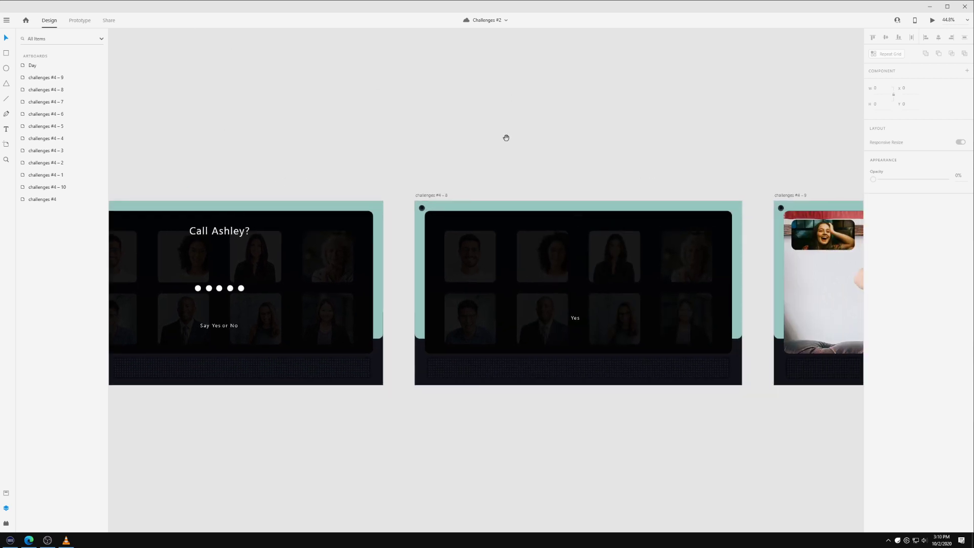
pyautogui.hscroll(5, 286, 146)
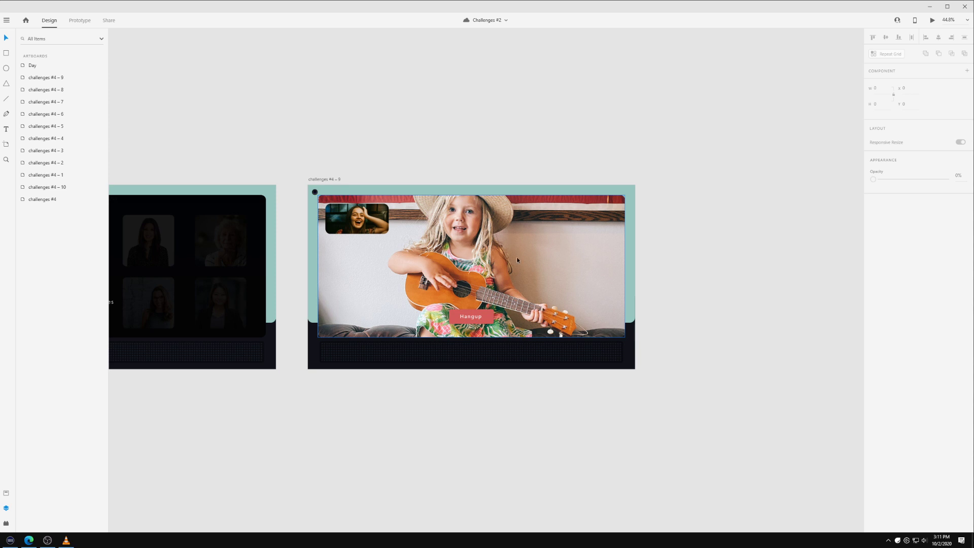
# - Go back to the challenges #4 artboard and inspect its interaction in Prototype mode
pyautogui.scroll(-5, 301, 136)
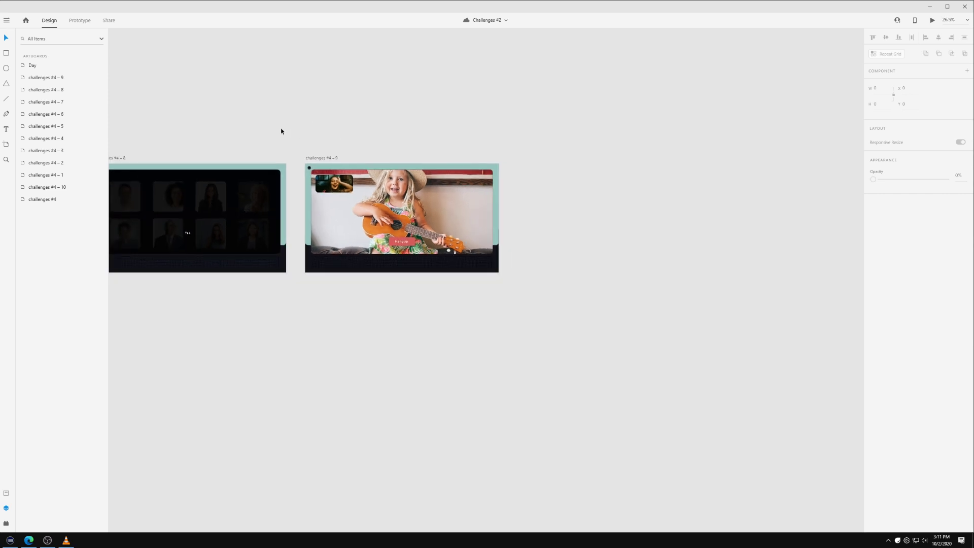
pyautogui.moveTo(233, 115); pyautogui.dragTo(509, 139)
pyautogui.hscroll(-10, 458, 154)
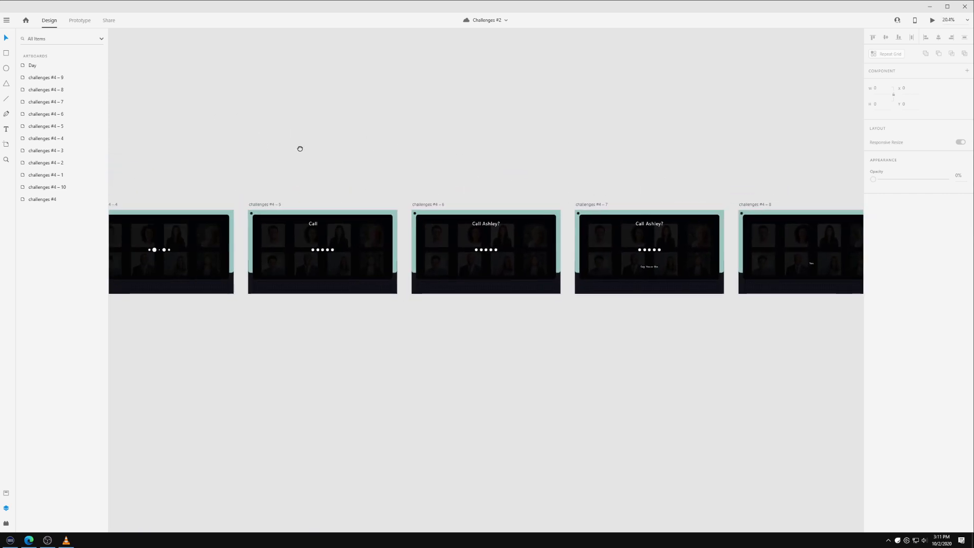
pyautogui.hscroll(-10, 263, 144)
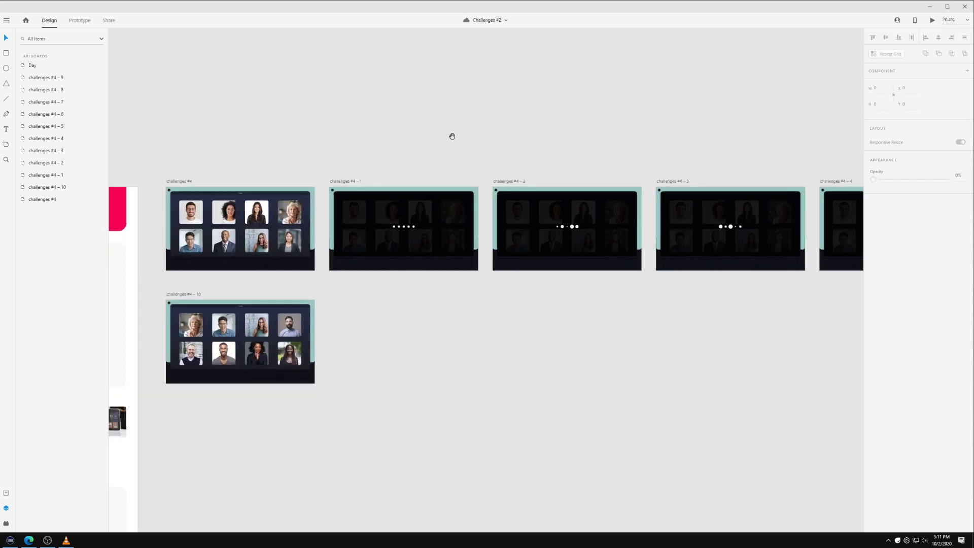
pyautogui.click(224, 179)
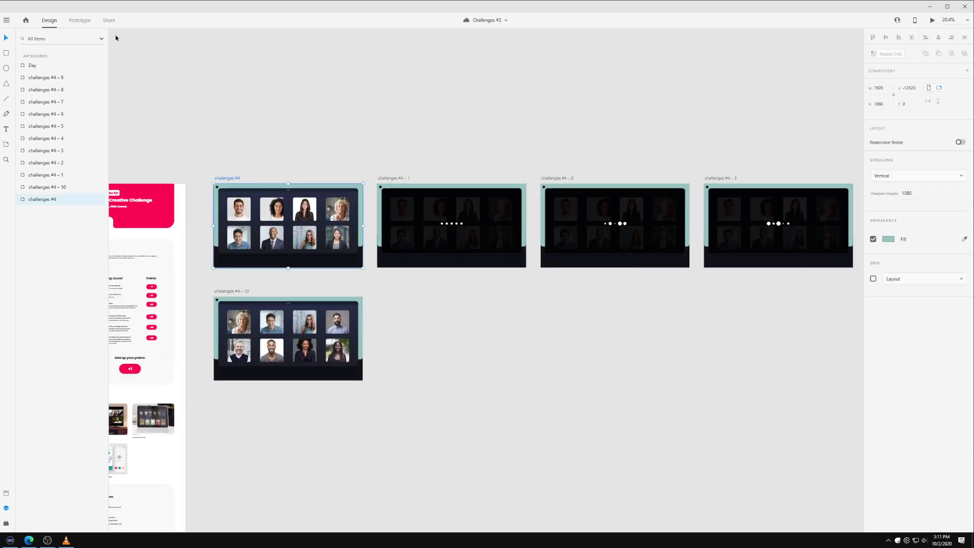
pyautogui.click(81, 22)
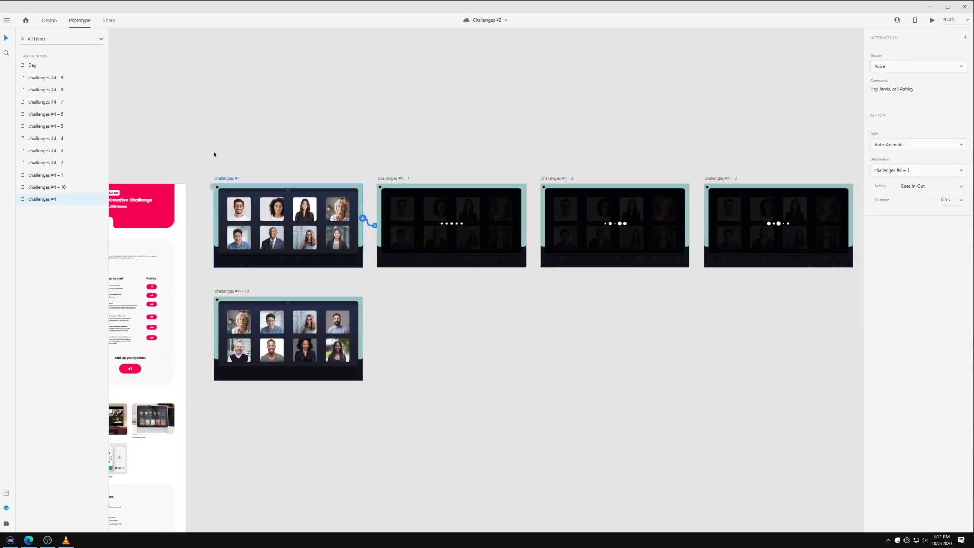
pyautogui.scroll(3, 321, 194)
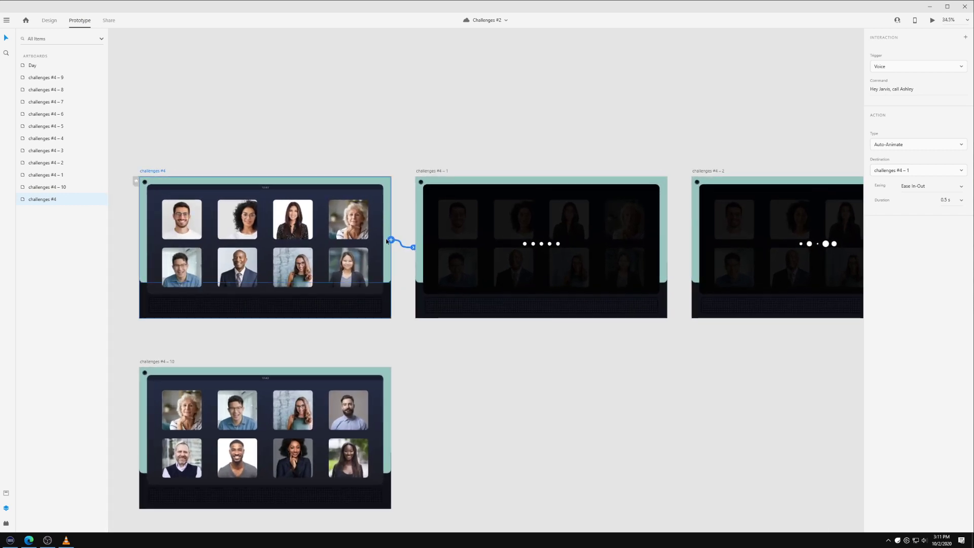
# - Check the connection handle of the challenges #4 – 10 artboard and inspect the link from challenges #4 to challenges #4 – 1
pyautogui.click(162, 365)
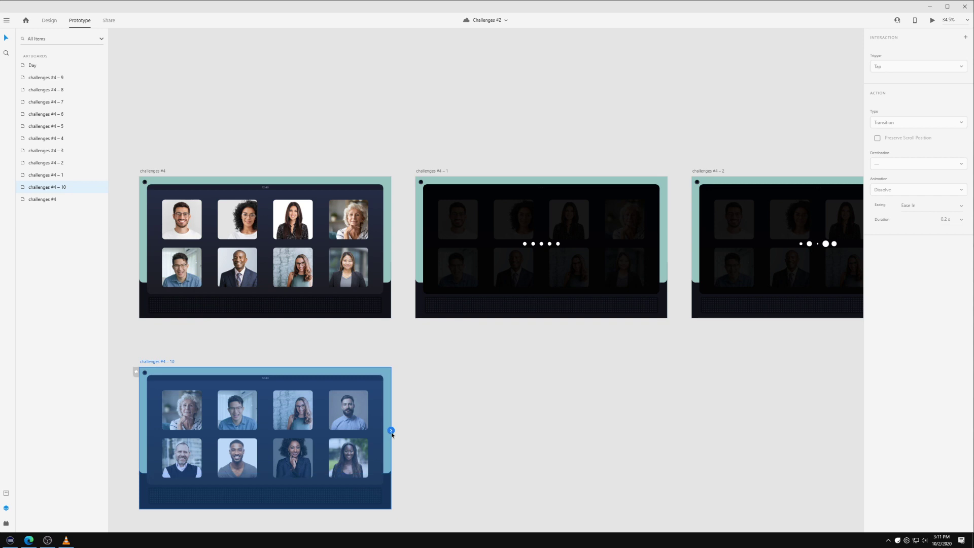
pyautogui.moveTo(391, 431)
pyautogui.mouseDown()
pyautogui.moveTo(474, 258)
pyautogui.moveTo(401, 427)
pyautogui.mouseUp()
pyautogui.click(157, 172)
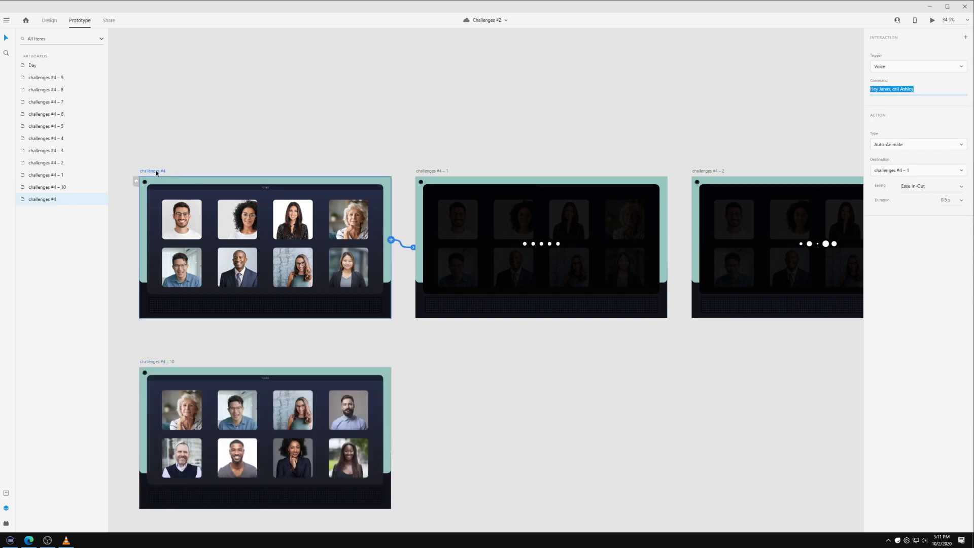
pyautogui.click(412, 248)
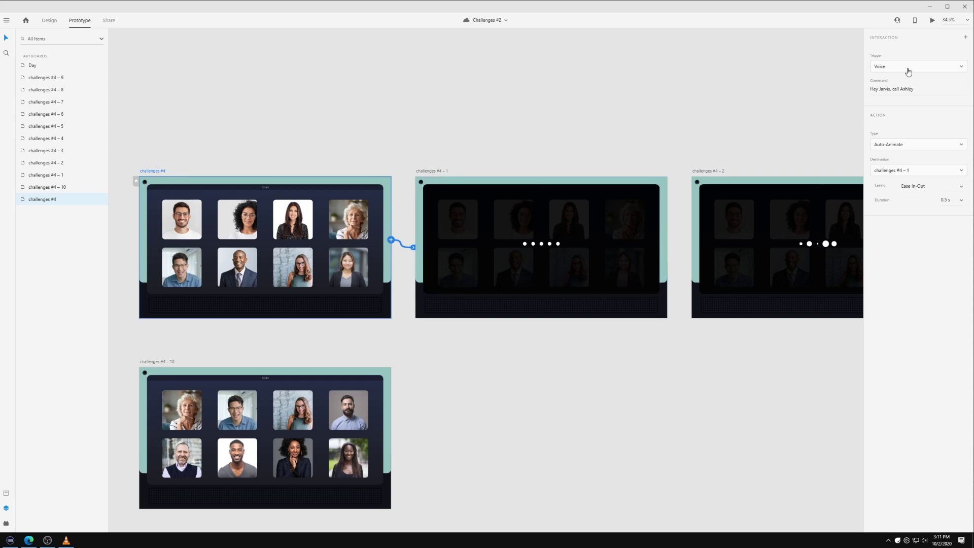
# - Copy the voice command of the challenges #4 interaction and paste it as text above that artboard in Design mode
pyautogui.click(889, 90)
pyautogui.hotkey('ctrl', 'c')
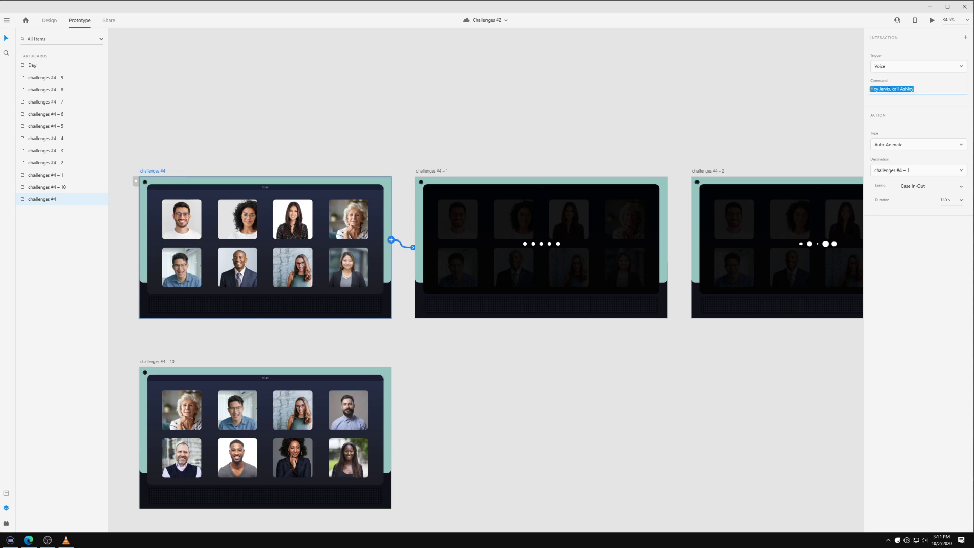
pyautogui.click(366, 141)
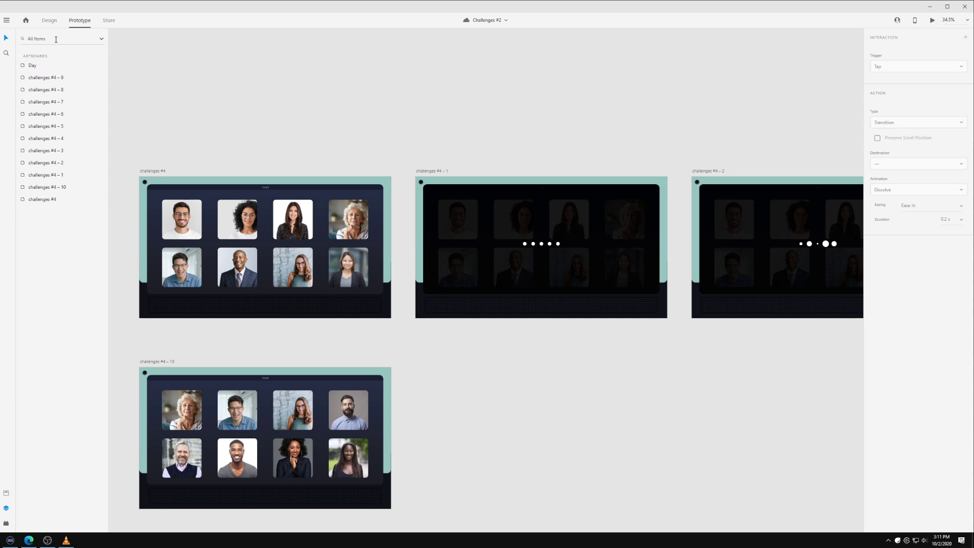
pyautogui.click(50, 21)
pyautogui.press('t')
pyautogui.click(242, 152)
pyautogui.hotkey('ctrl', 'v')
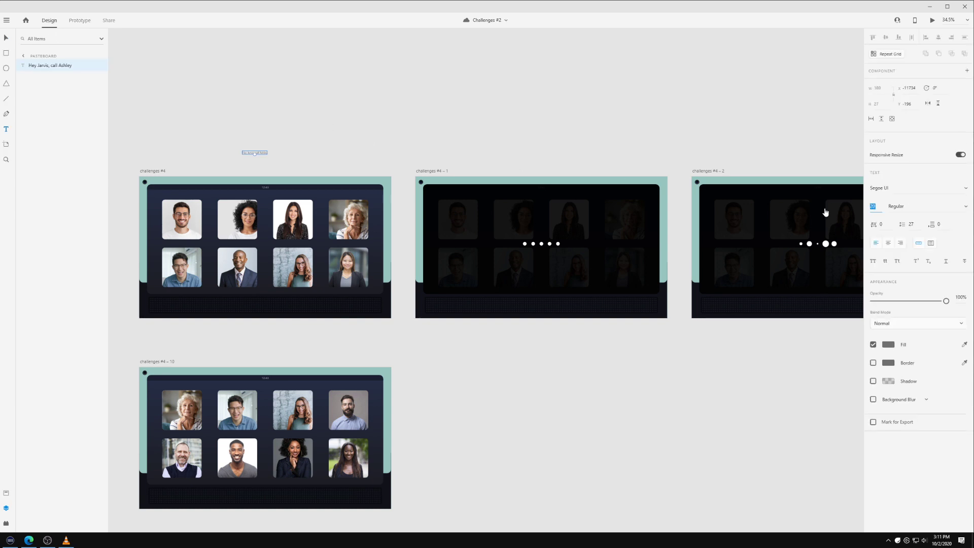
# - Set the voice command text to size 200 and align it over the challenges #4 artboard
pyautogui.write('0')
pyautogui.press('Return')
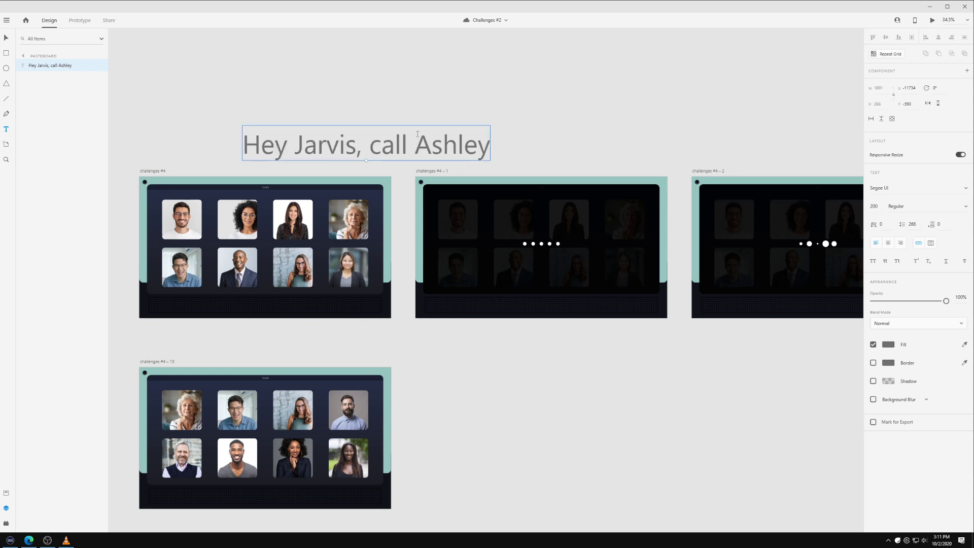
pyautogui.moveTo(460, 151); pyautogui.dragTo(359, 131)
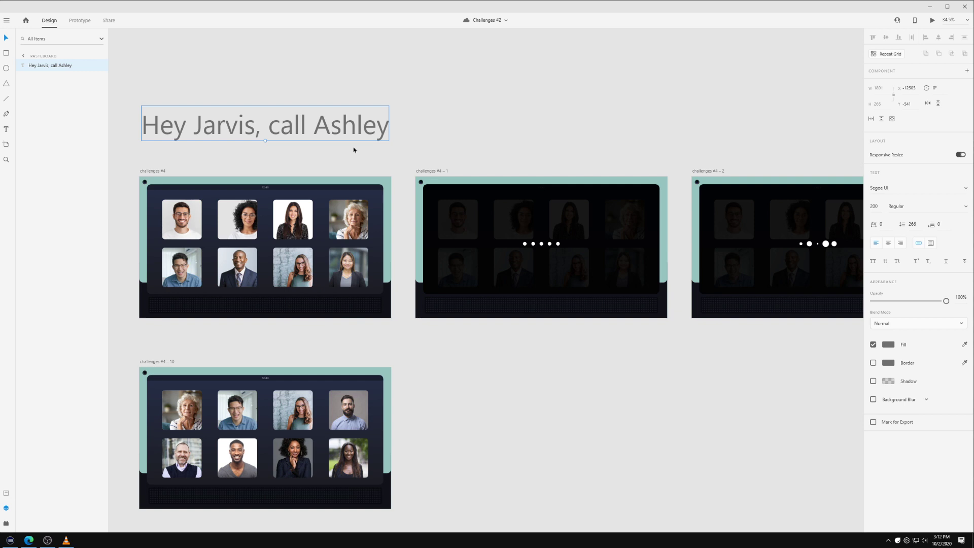
# - Inspect the interactions of the challenges #4 and challenges #4 – 1 artboards in Prototype mode
pyautogui.click(153, 169)
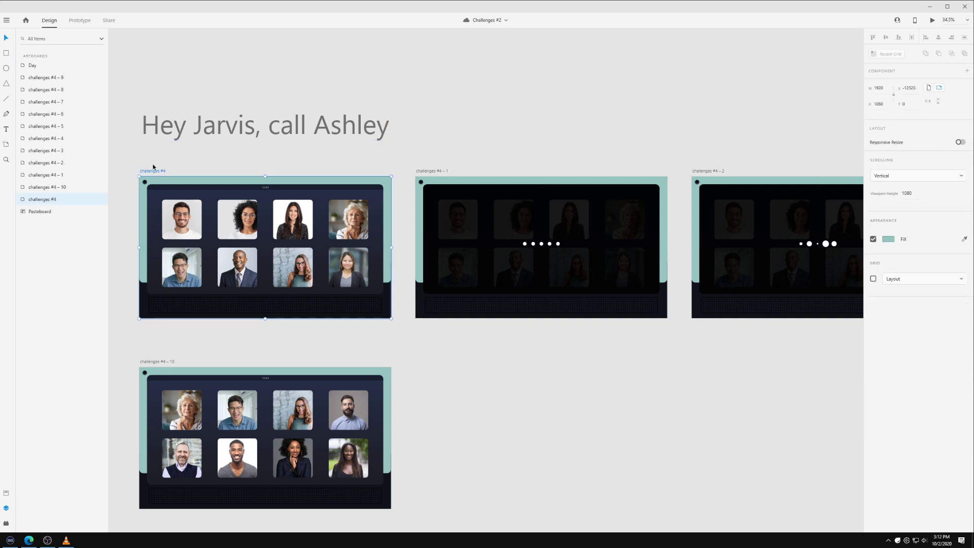
pyautogui.click(79, 20)
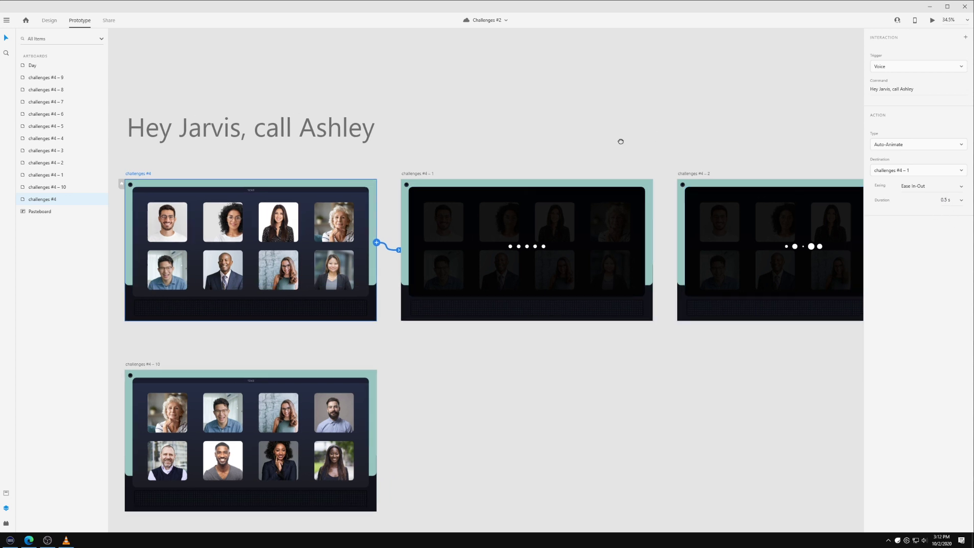
pyautogui.moveTo(620, 143); pyautogui.dragTo(443, 154)
pyautogui.click(201, 191)
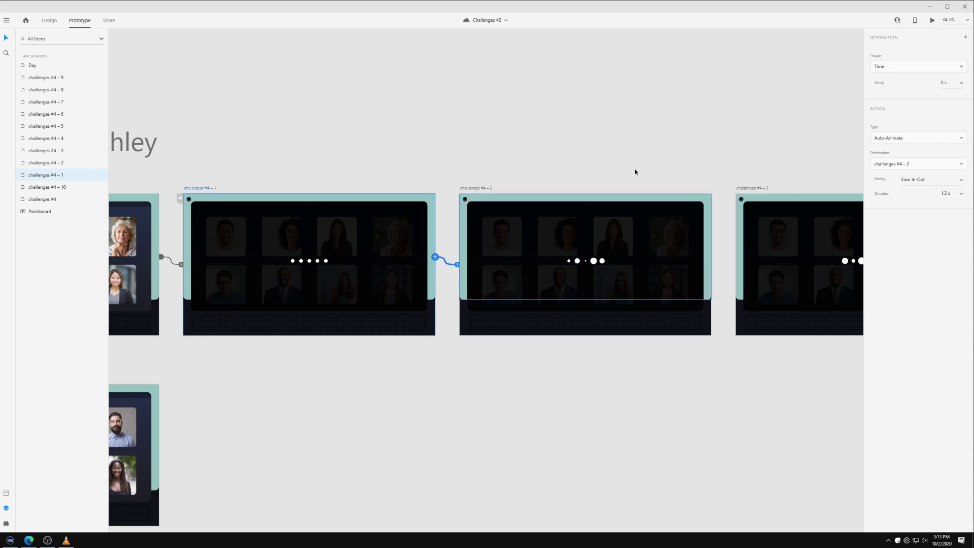
# - Inspect the interactions of the artboards challenges #4 – 2 through challenges #4 – 5 one after another
pyautogui.hscroll(10, 659, 146)
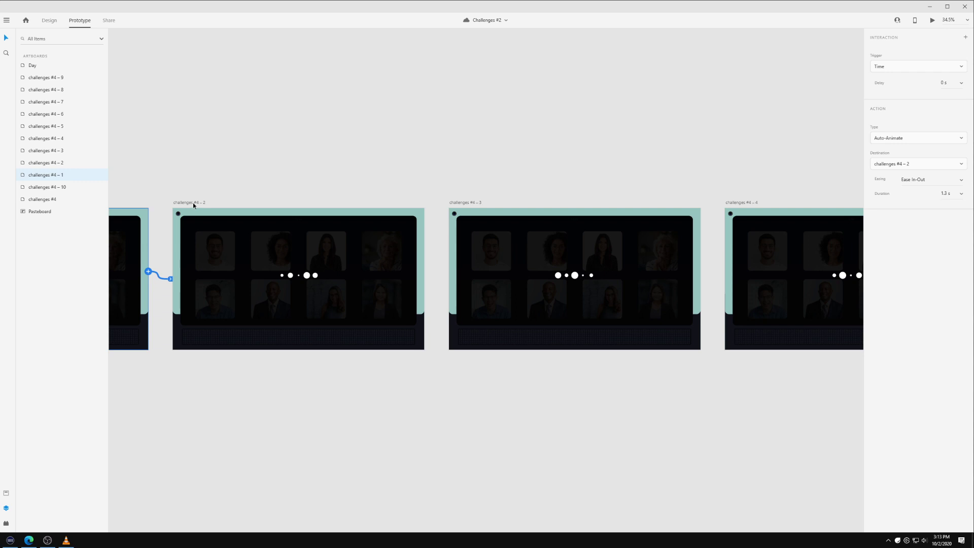
pyautogui.click(193, 203)
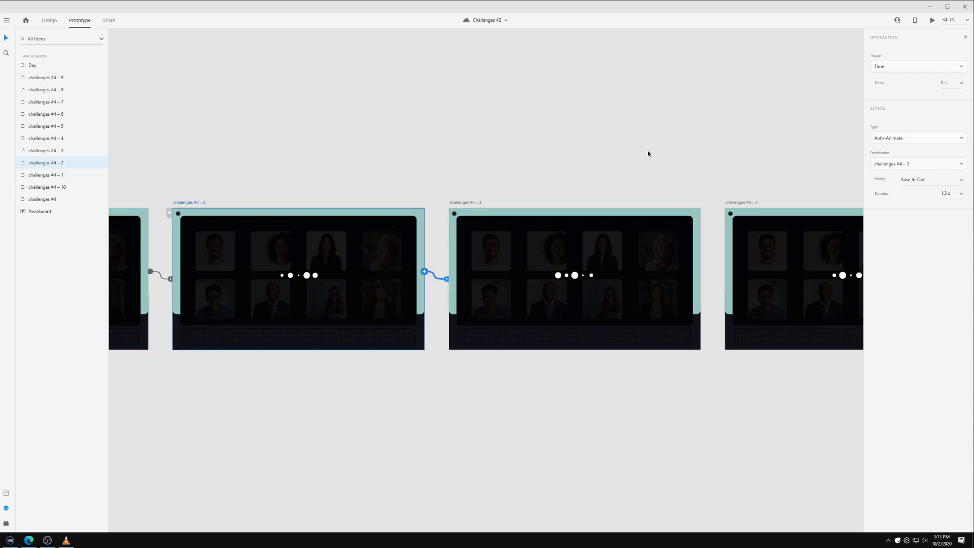
pyautogui.hscroll(9, 593, 150)
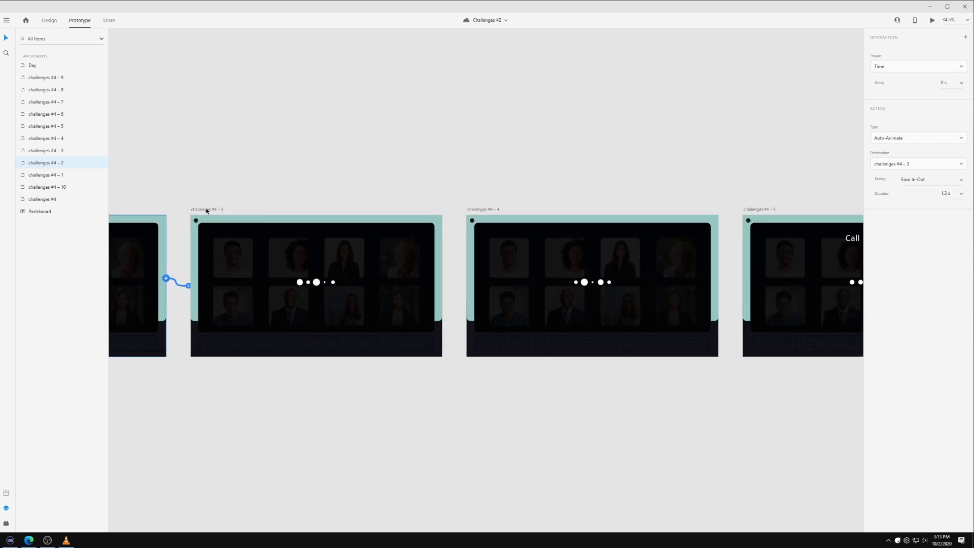
pyautogui.click(207, 210)
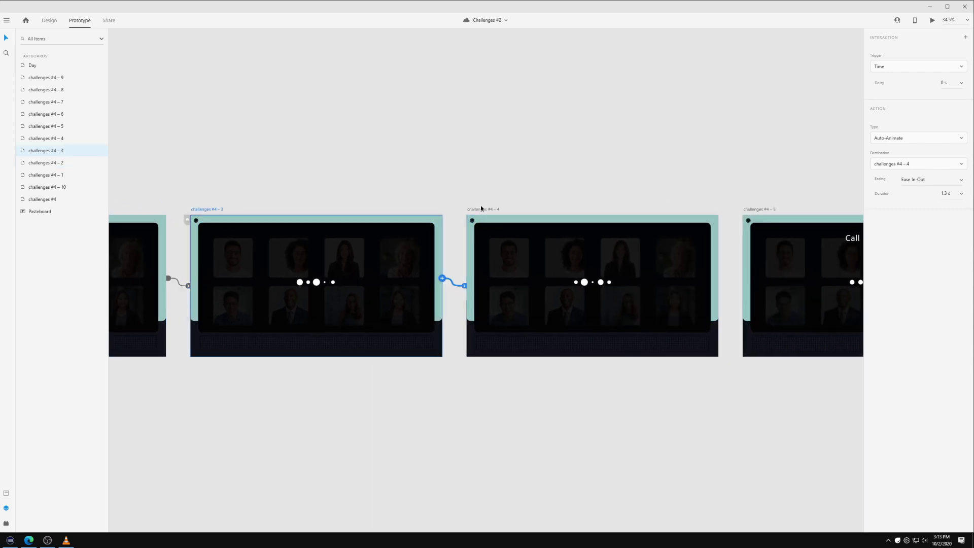
pyautogui.click(481, 209)
pyautogui.moveTo(726, 180); pyautogui.dragTo(327, 193)
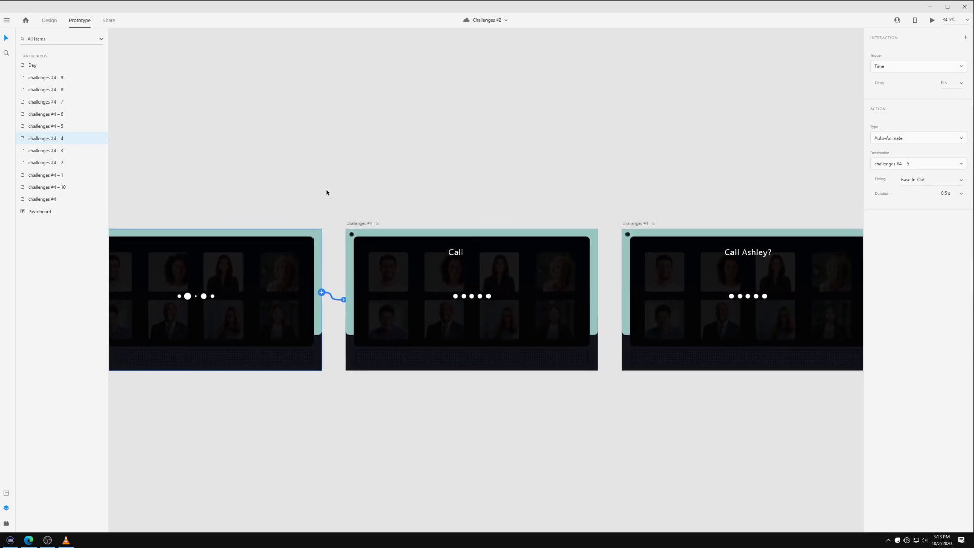
pyautogui.click(364, 223)
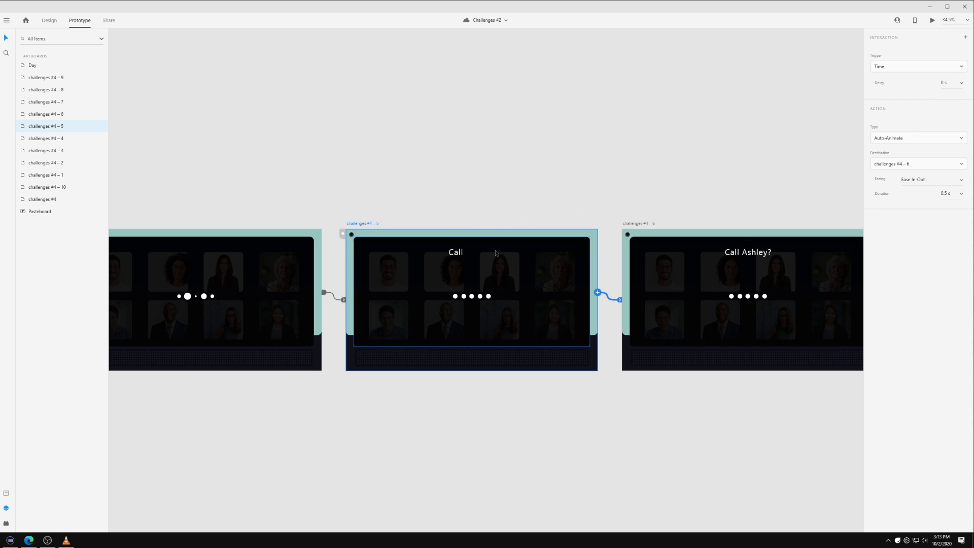
pyautogui.hscroll(5, 465, 245)
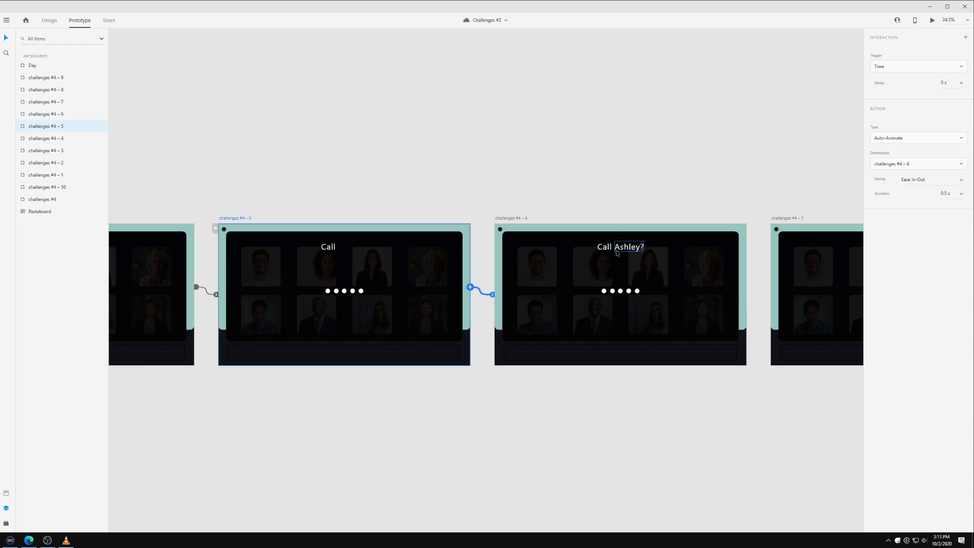
# - Check the properties of the hidden contact-name text beside "Call" on challenges #4 – 5 in Design mode
pyautogui.click(345, 254)
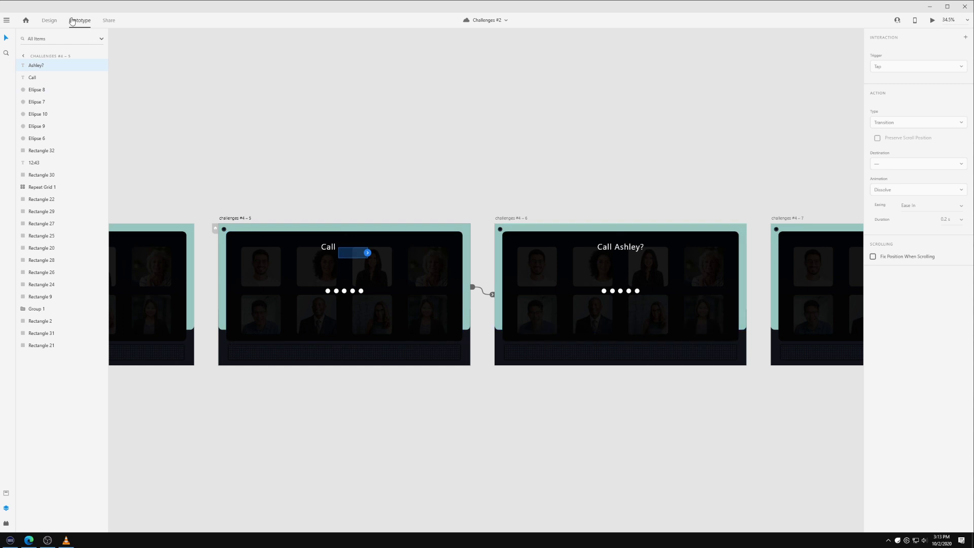
pyautogui.click(49, 21)
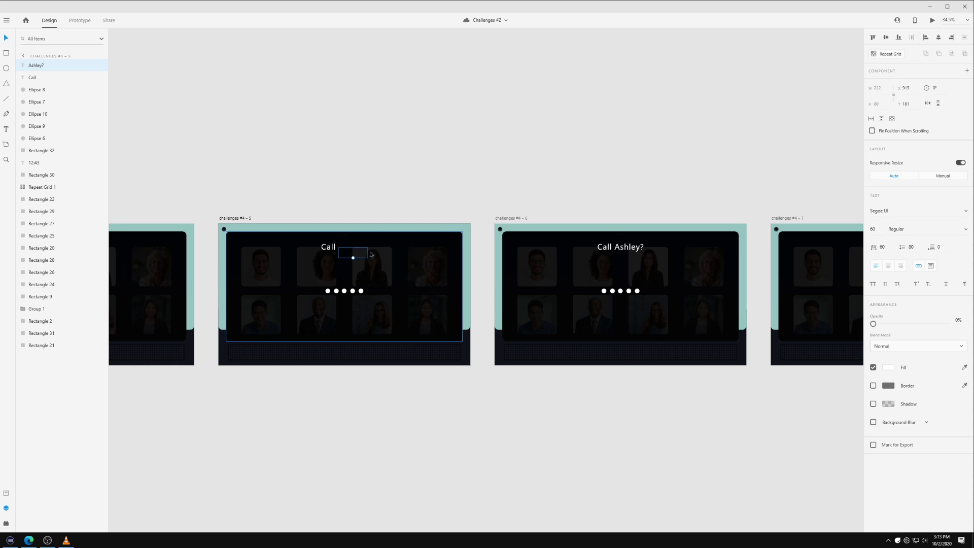
# - Inspect the interaction of challenges #4 – 6 and the trigger and action of challenges #4 – 7 in Prototype mode
pyautogui.click(511, 218)
pyautogui.moveTo(644, 192); pyautogui.dragTo(398, 192)
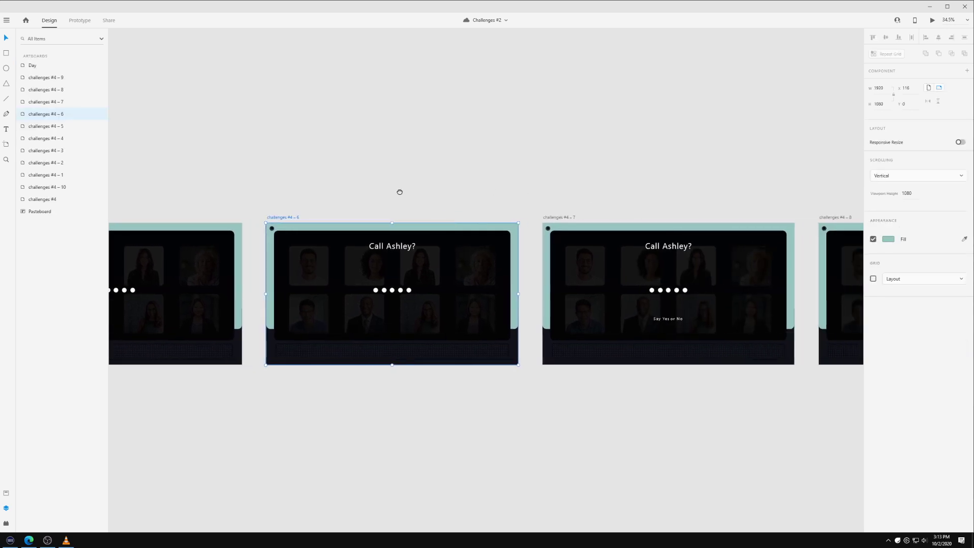
pyautogui.click(80, 20)
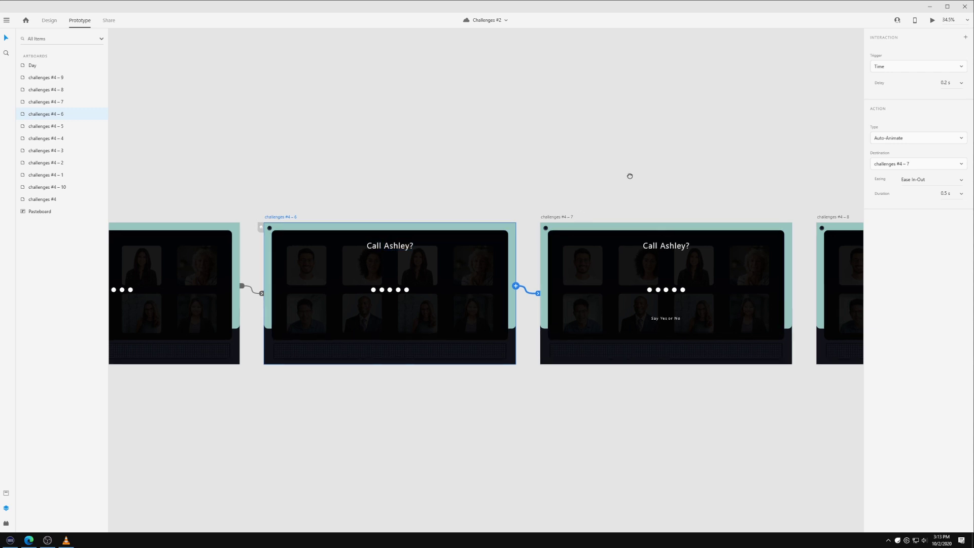
pyautogui.moveTo(600, 192); pyautogui.dragTo(372, 206)
pyautogui.click(335, 232)
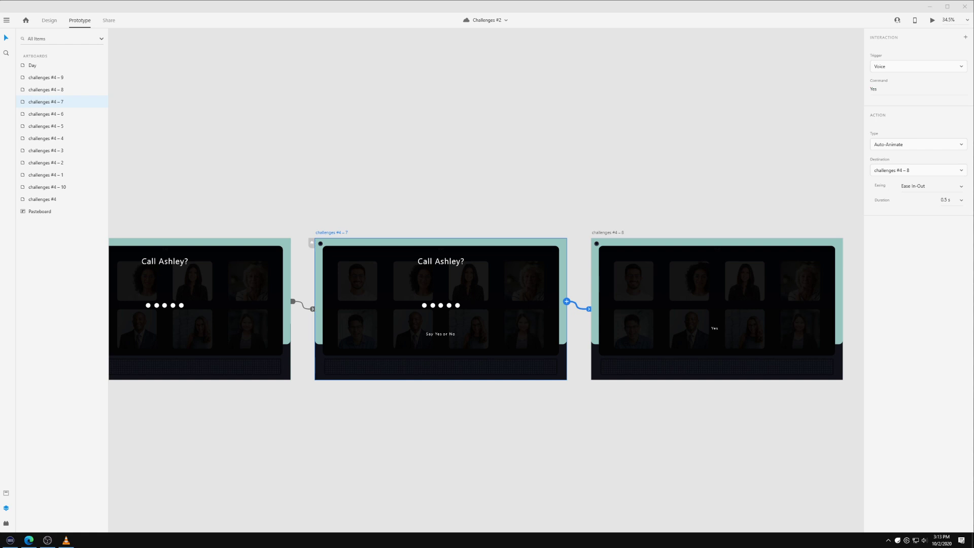
pyautogui.click(343, 102)
pyautogui.click(332, 235)
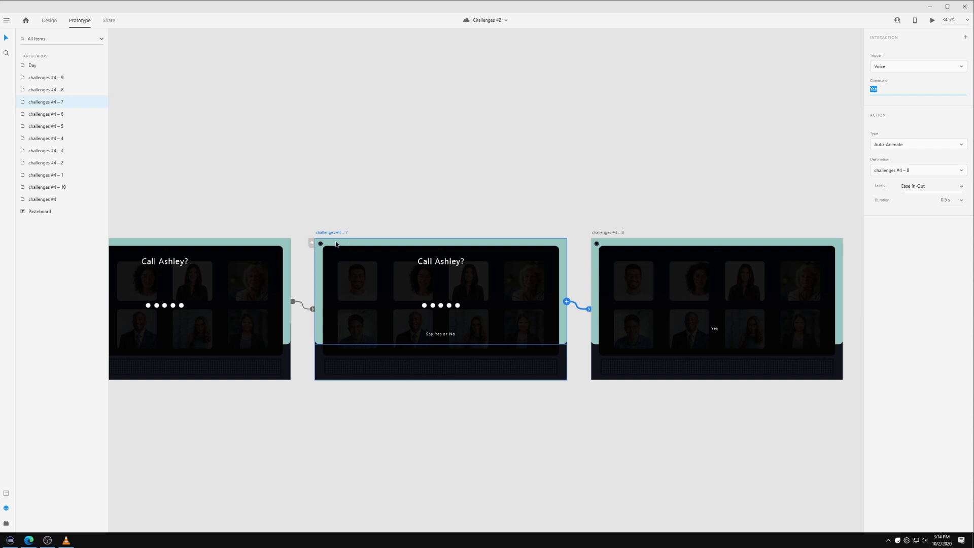
# - Review the link from challenges #4 – 6 to challenges #4 – 7 and the voice command leading to challenges #4 – 8
pyautogui.click(161, 227)
pyautogui.hscroll(-3, 209, 235)
pyautogui.click(209, 235)
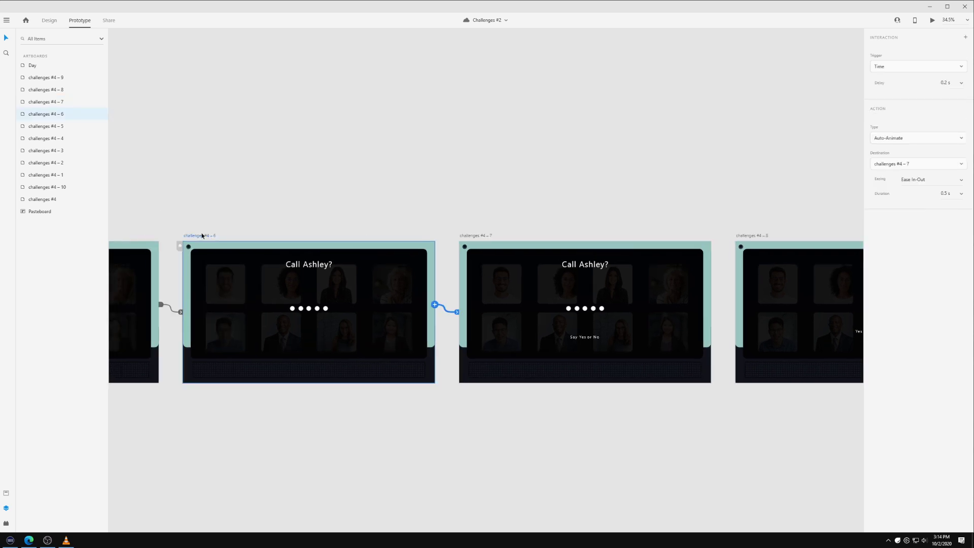
pyautogui.hscroll(10, 471, 168)
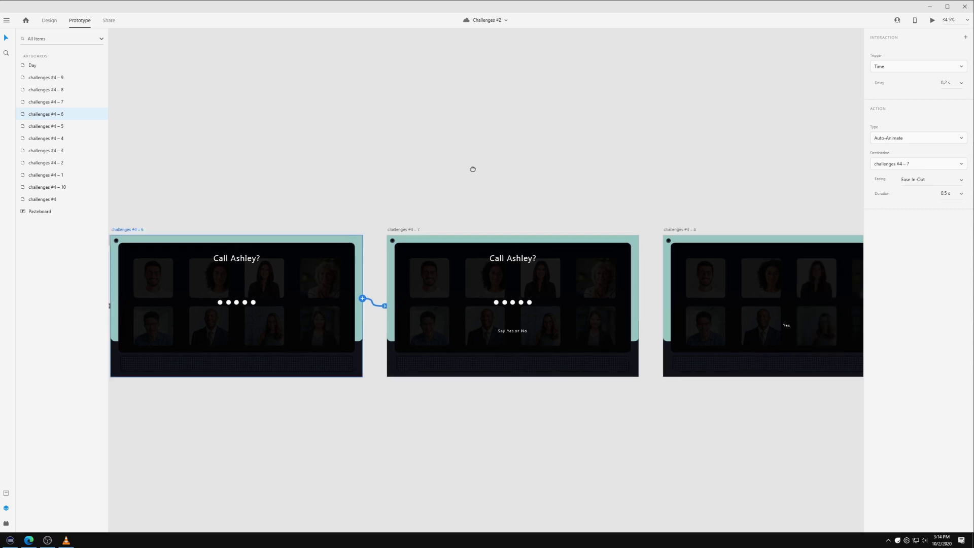
pyautogui.hscroll(-4, 317, 158)
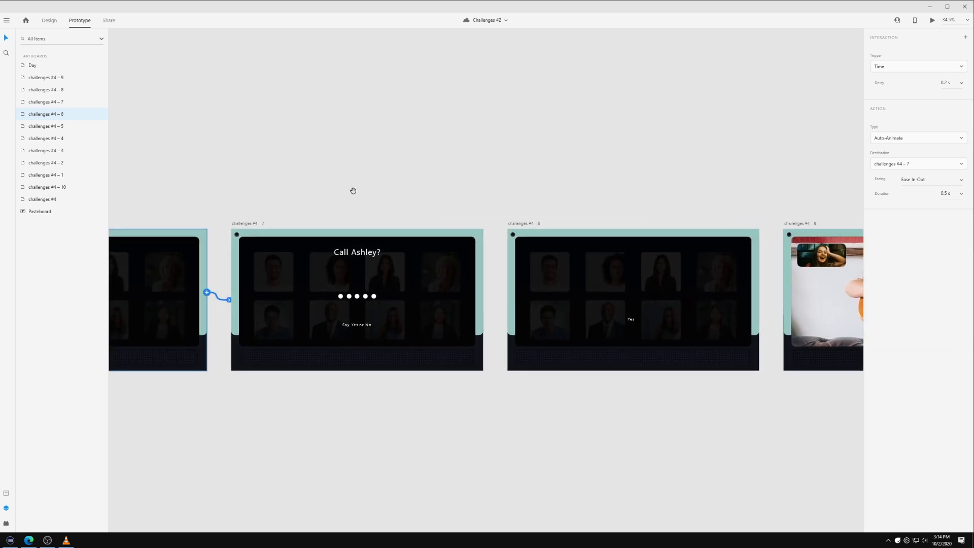
pyautogui.click(253, 224)
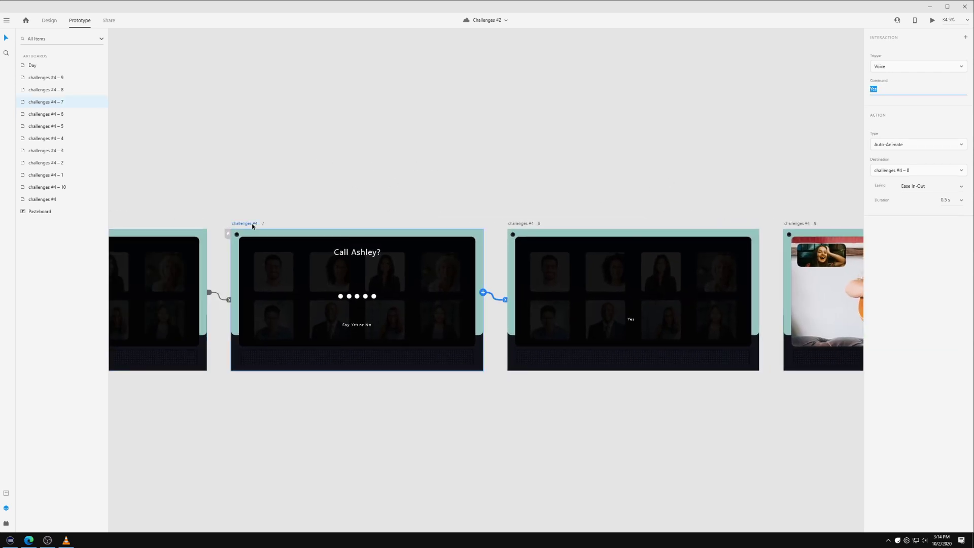
pyautogui.click(514, 289)
pyautogui.click(368, 200)
pyautogui.hscroll(-4, 521, 186)
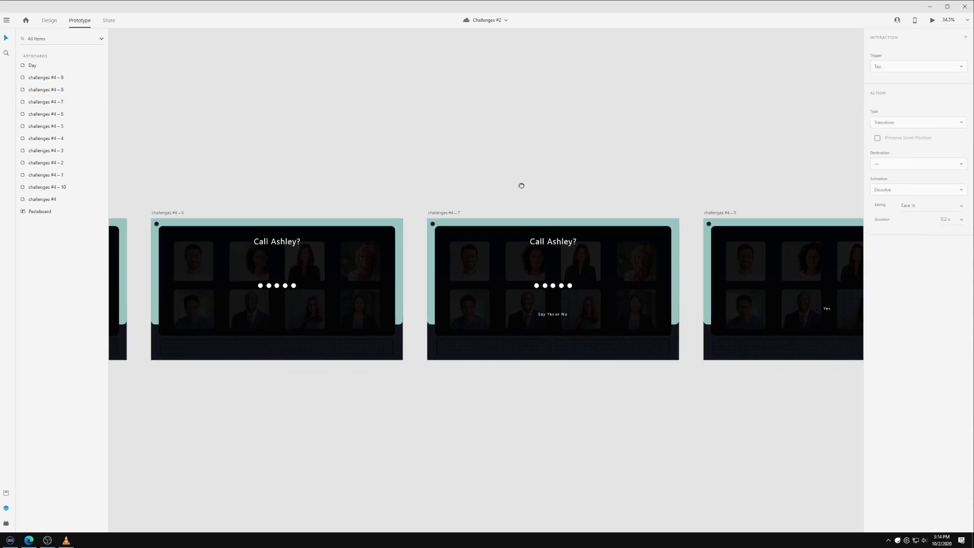
# - Compare the interaction settings of challenges #4 – 6 with those of challenges #4 – 7
pyautogui.scroll(-4, 371, 200)
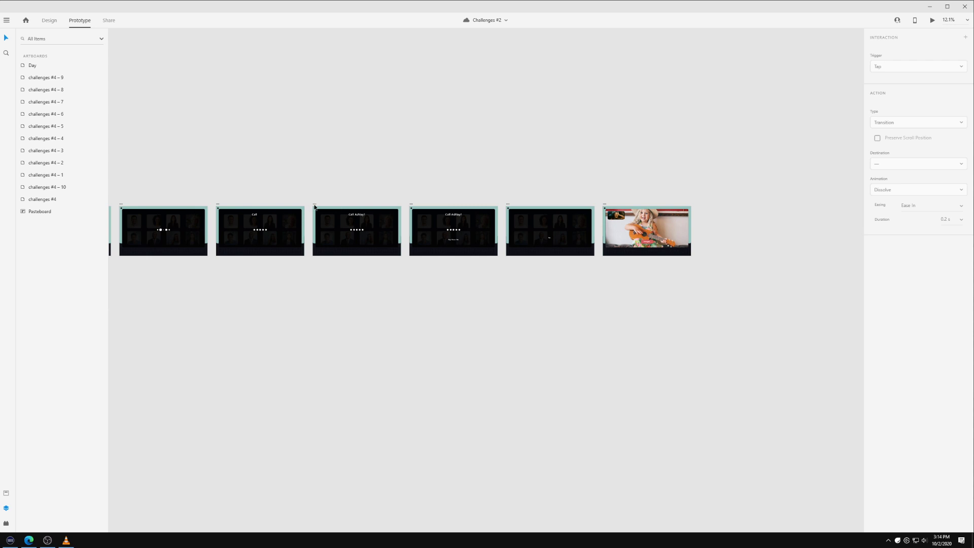
pyautogui.click(315, 207)
pyautogui.scroll(4, 315, 206)
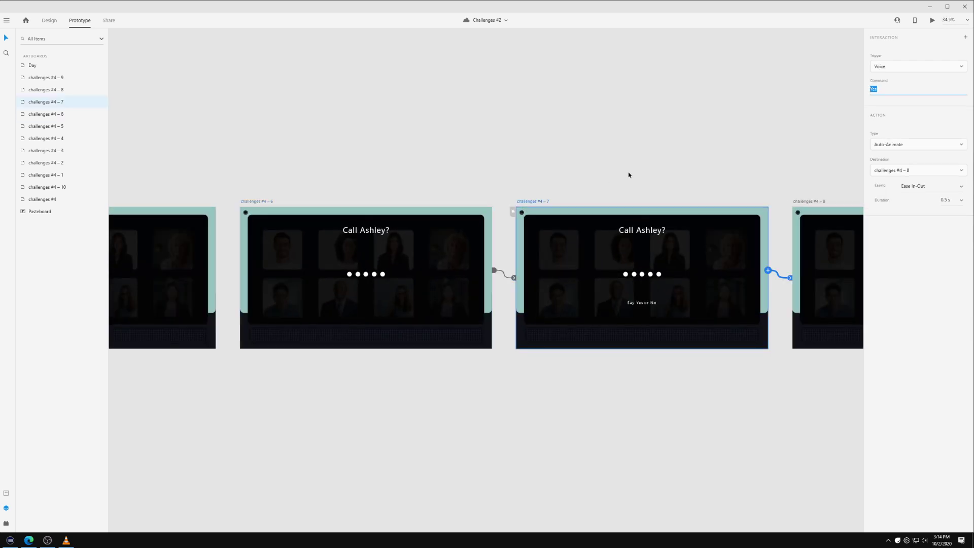
pyautogui.click(257, 201)
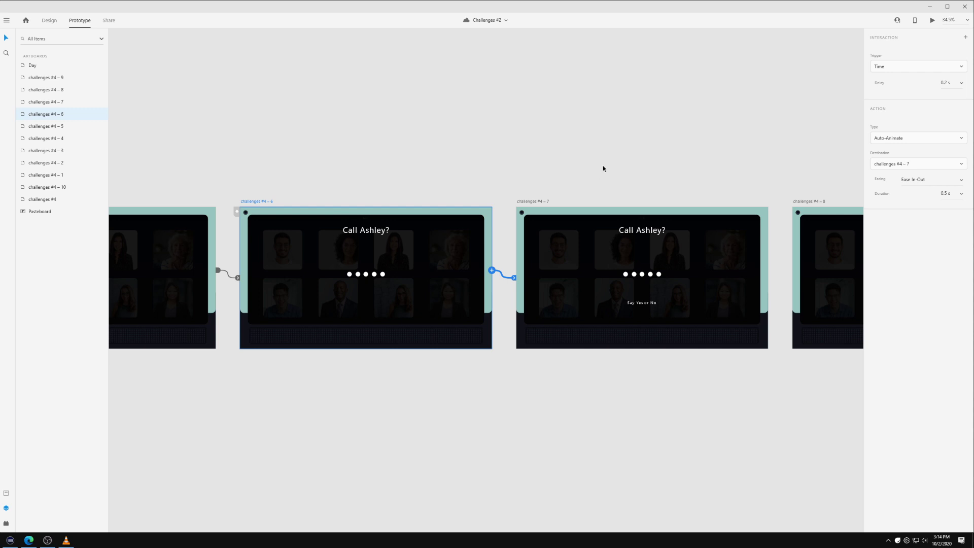
pyautogui.moveTo(603, 165); pyautogui.dragTo(468, 188)
pyautogui.hscroll(3, 552, 169)
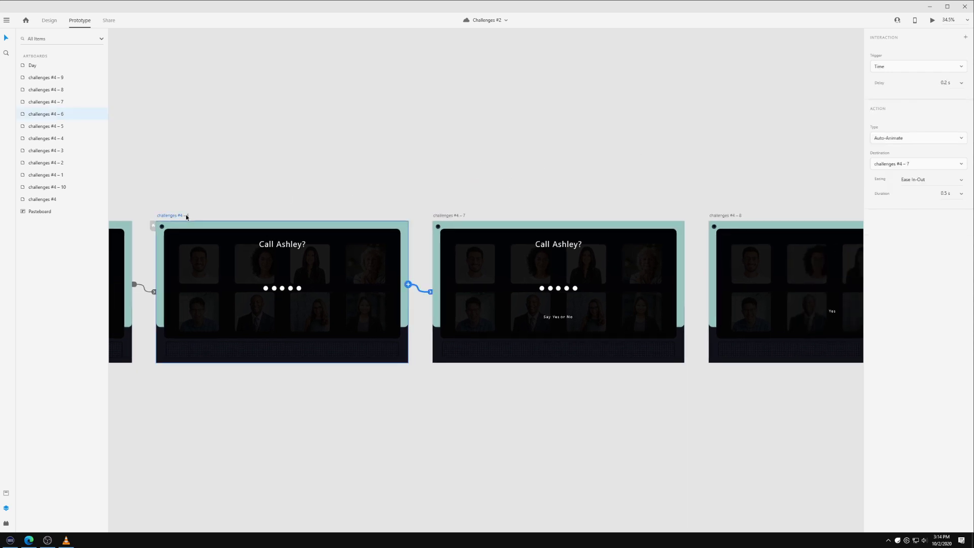
pyautogui.click(446, 215)
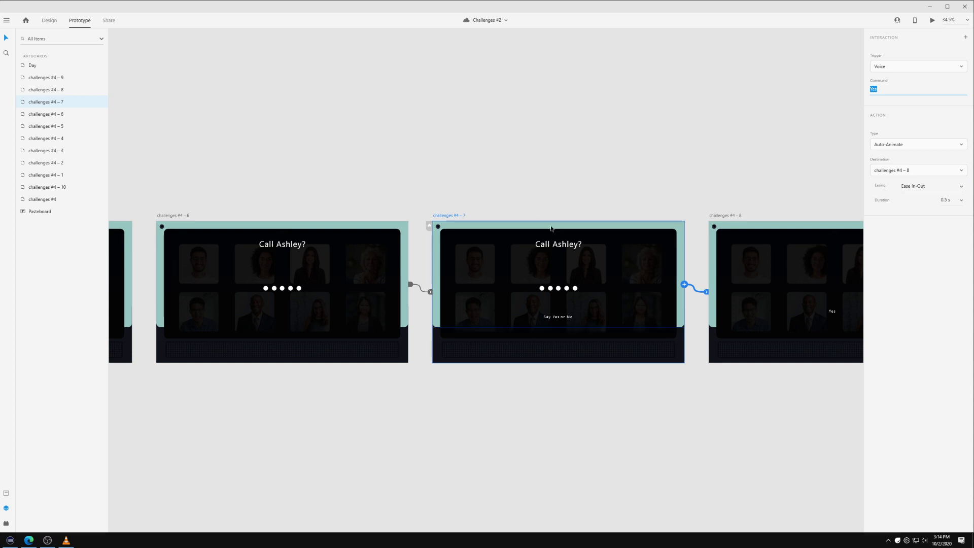
pyautogui.click(171, 216)
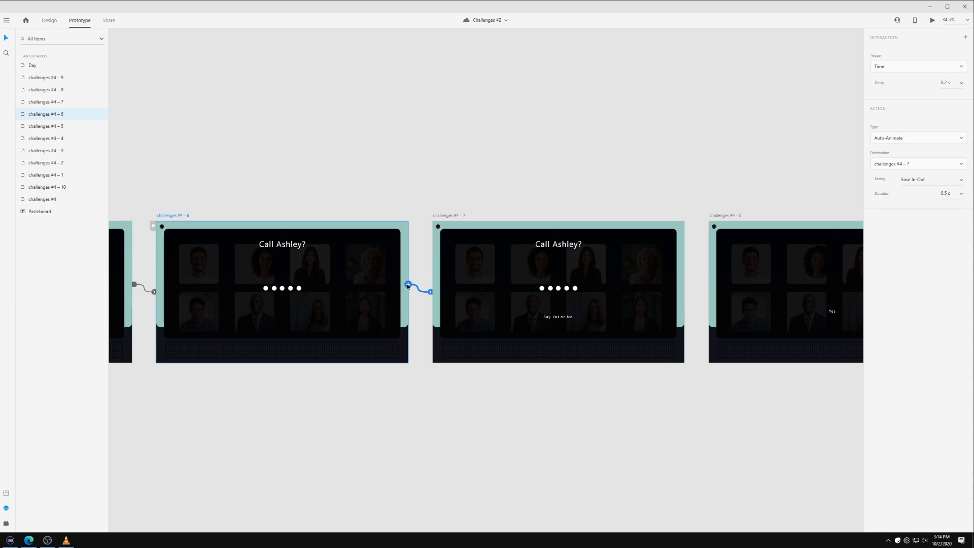
# - Add a second interaction to challenges #4 – 6 with a Voice trigger and a Speech Playback action
pyautogui.click(408, 286)
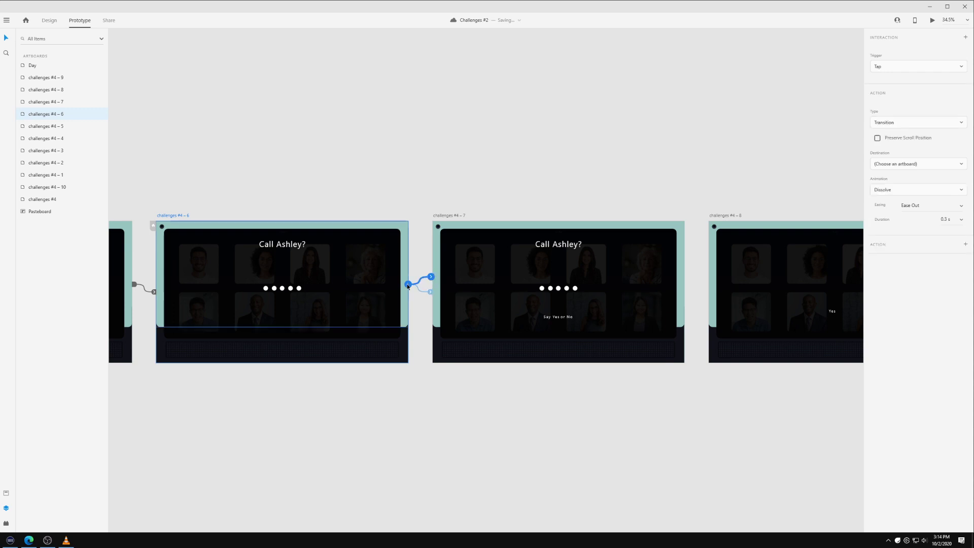
pyautogui.click(907, 69)
pyautogui.click(896, 115)
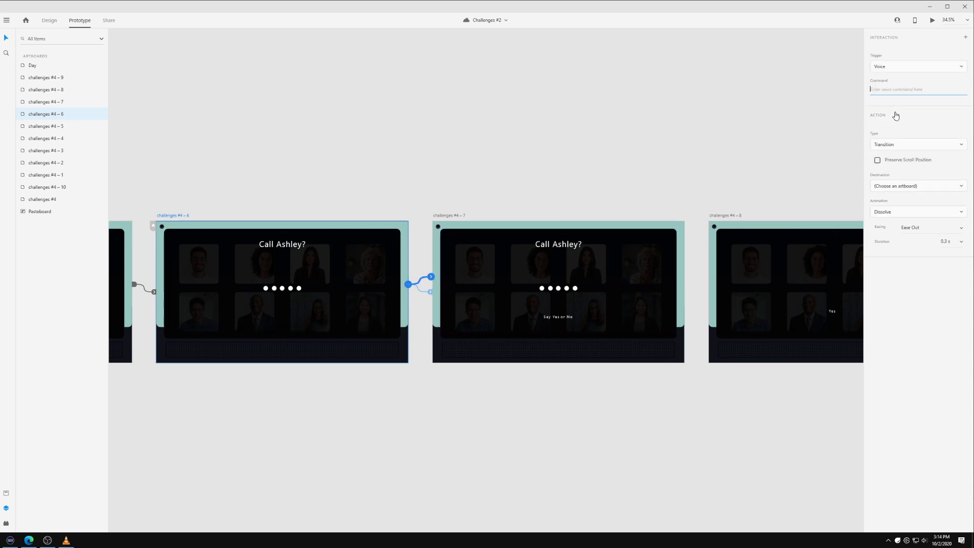
pyautogui.click(911, 150)
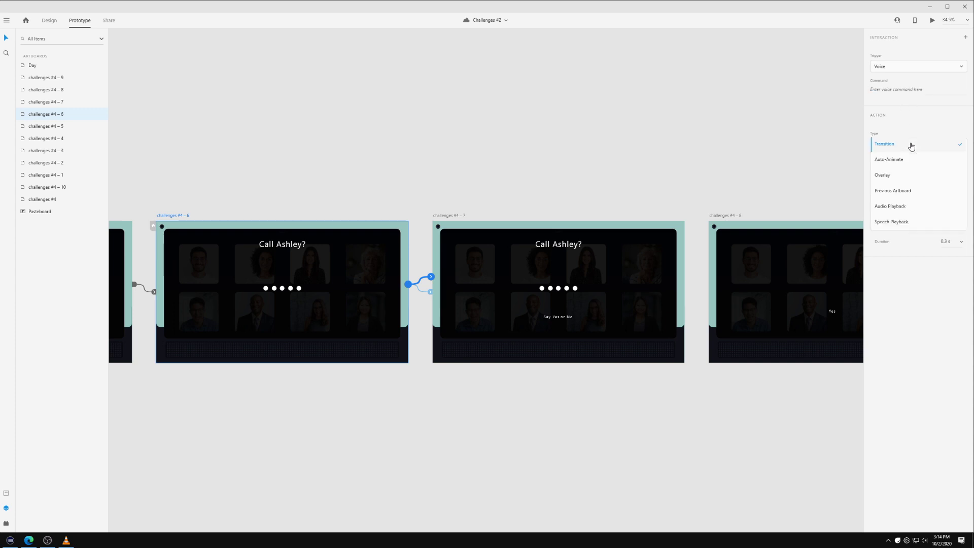
pyautogui.click(911, 220)
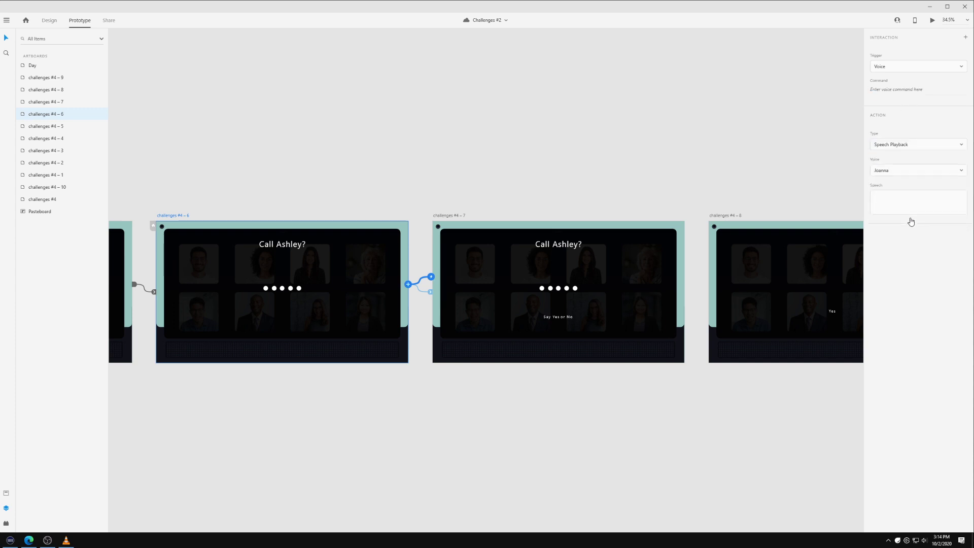
# - Set the playback voice to Joey and enter the speech "Do you wish to call" followed by the contact's first name and a question mark
pyautogui.click(908, 176)
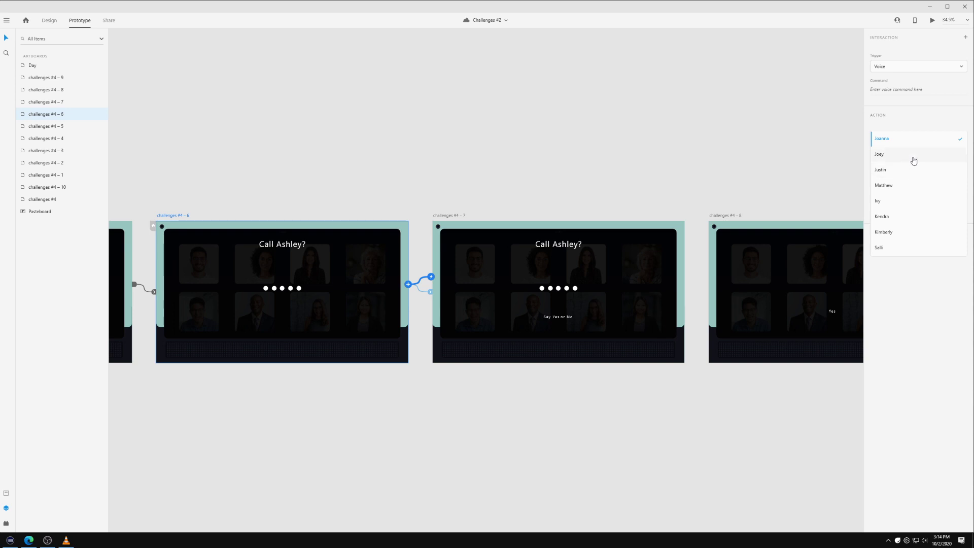
pyautogui.click(914, 161)
pyautogui.click(910, 196)
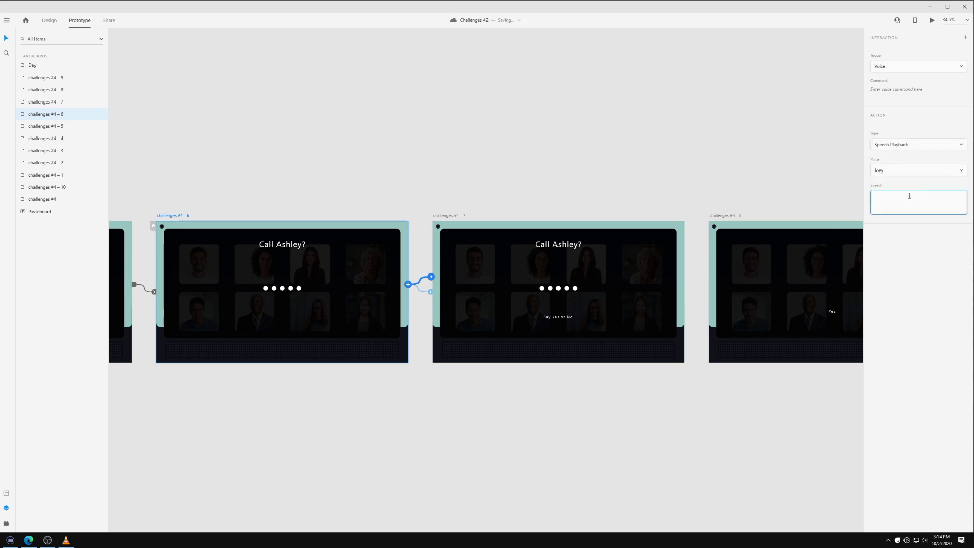
pyautogui.write('Do you wish to call AShley?')
pyautogui.click(519, 183)
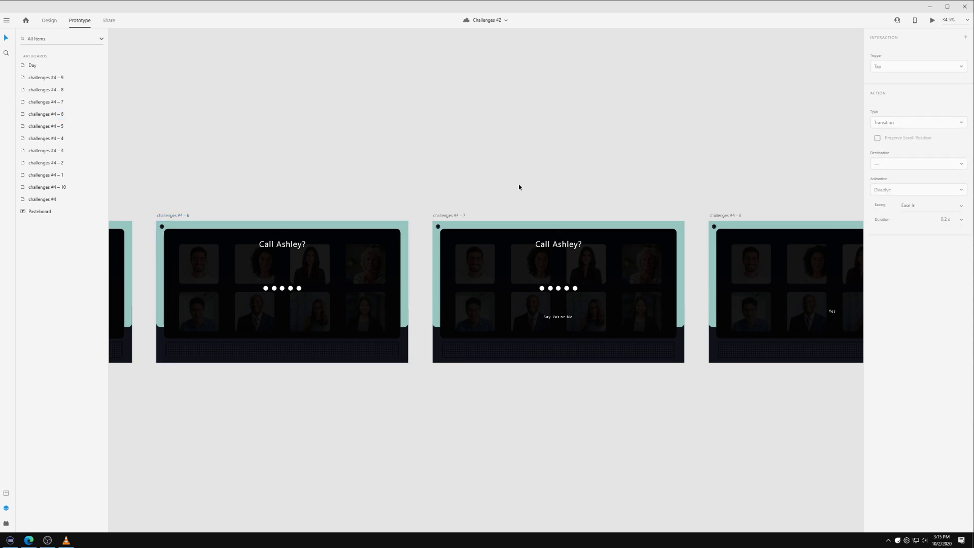
# - Compare the voice interaction of challenges #4 – 7 with the two interactions of challenges #4 – 6
pyautogui.click(449, 216)
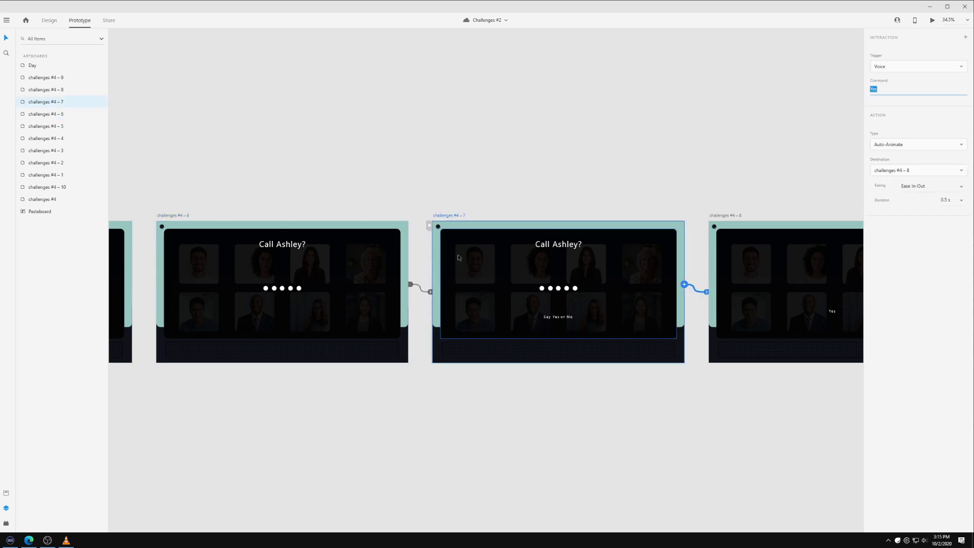
pyautogui.click(173, 216)
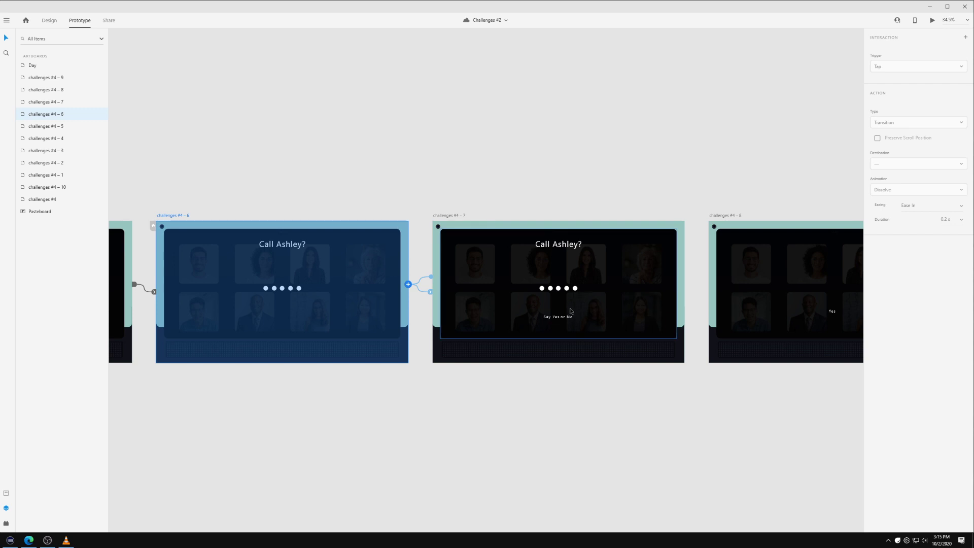
pyautogui.click(445, 216)
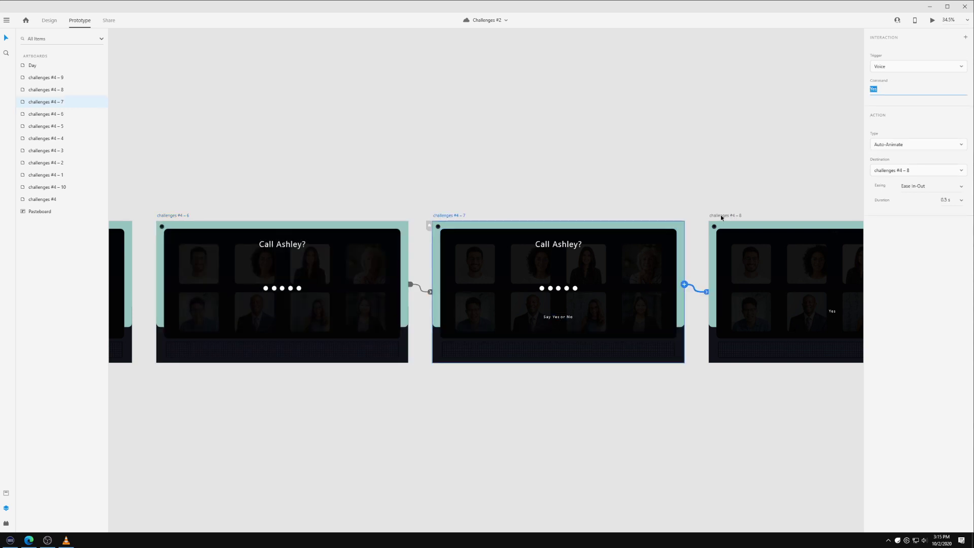
# - Return to the first artboard, challenges #4, and review the voice command that leads to challenges #4 – 1
pyautogui.click(548, 171)
pyautogui.keyDown('ctrl'); pyautogui.scroll(-5, 194, 150); pyautogui.keyUp('ctrl')
pyautogui.hscroll(-3, 172, 135)
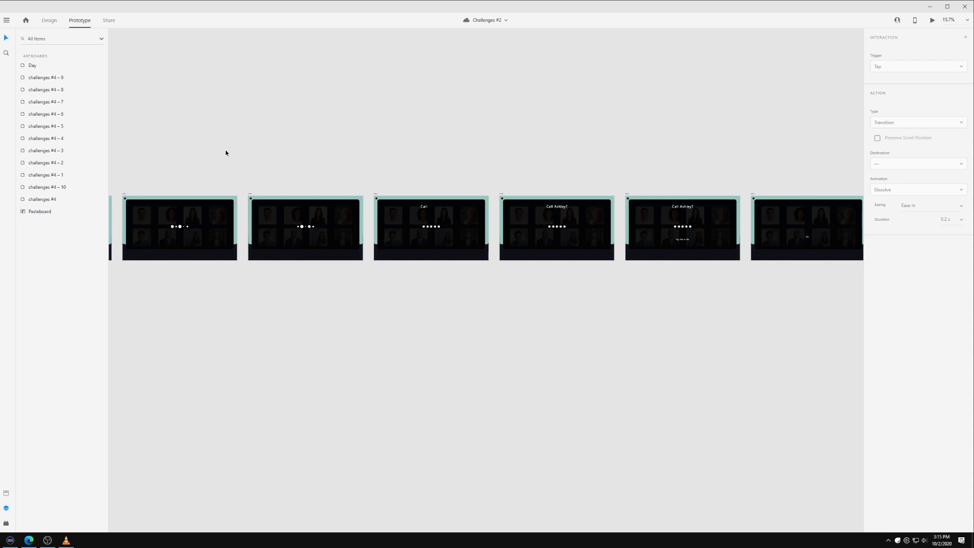
pyautogui.hscroll(-10, 446, 133)
pyautogui.scroll(-1, 446, 133)
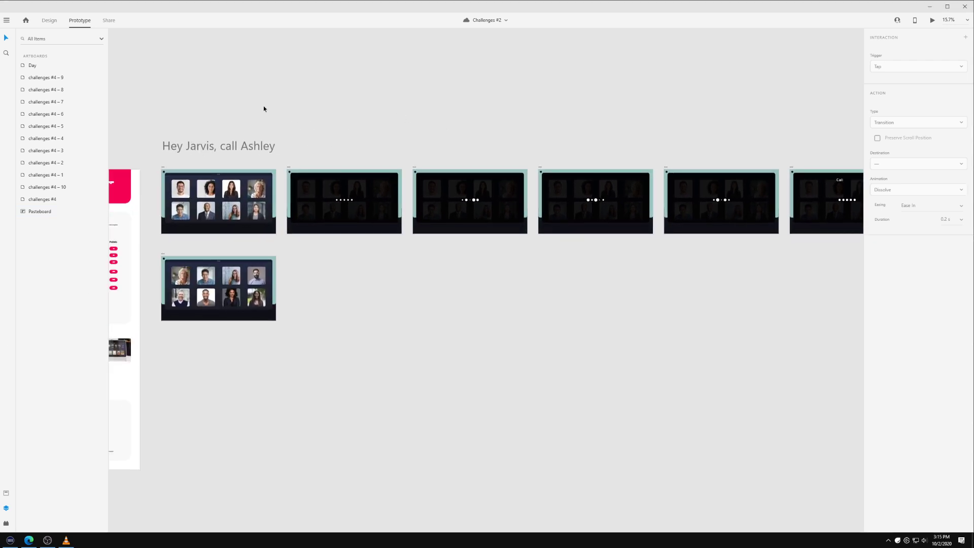
pyautogui.scroll(3, 144, 149)
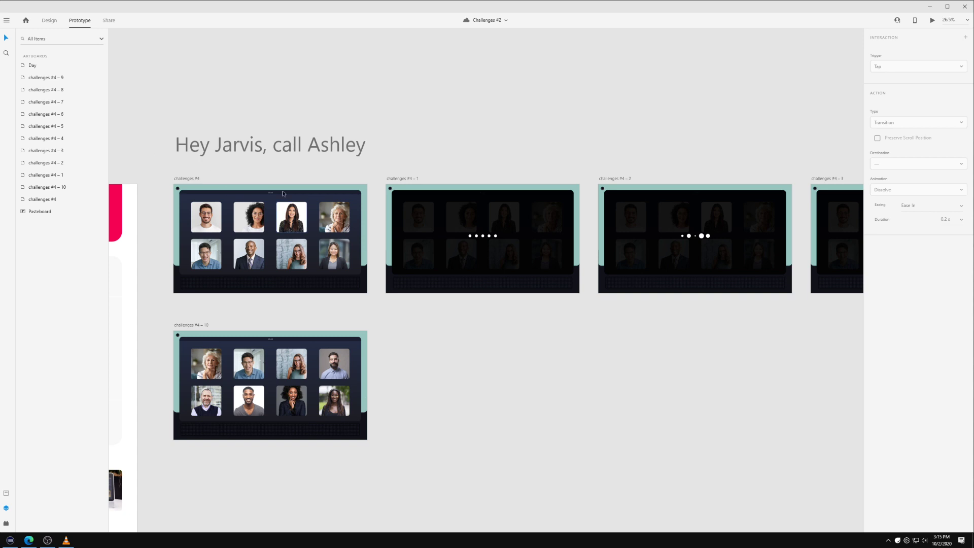
pyautogui.click(190, 179)
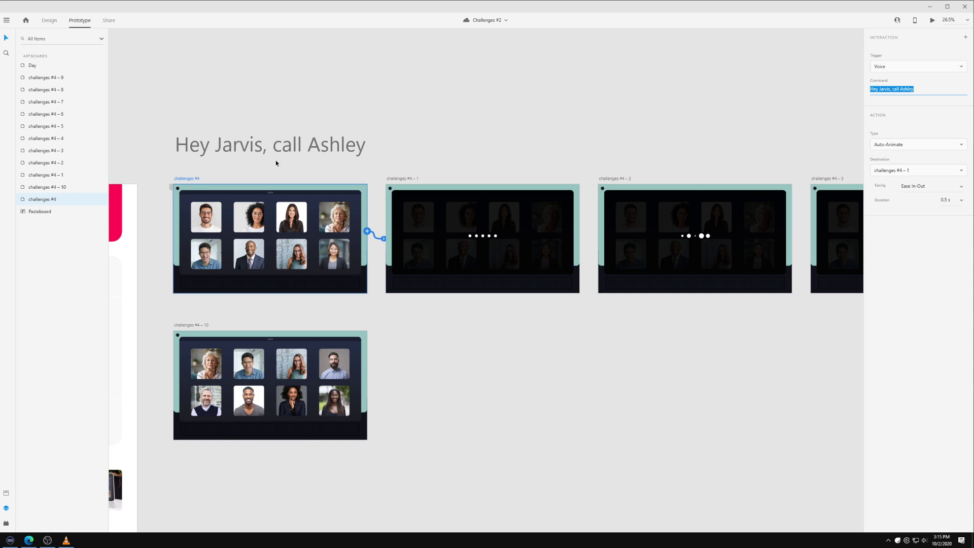
# - Preview the prototype from challenges #4, run the voice-triggered call through to the video call screen, and close the preview
pyautogui.click(933, 21)
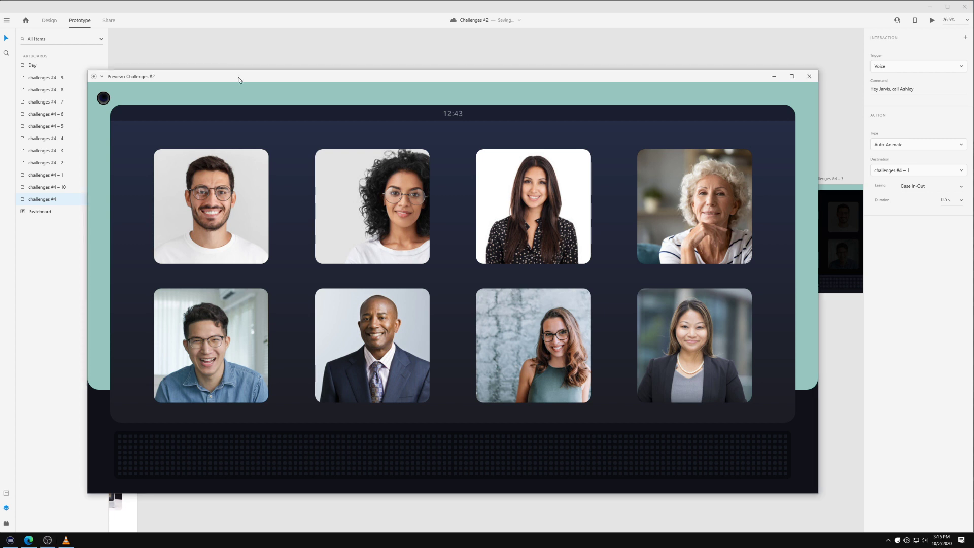
pyautogui.moveTo(238, 77); pyautogui.dragTo(241, 51)
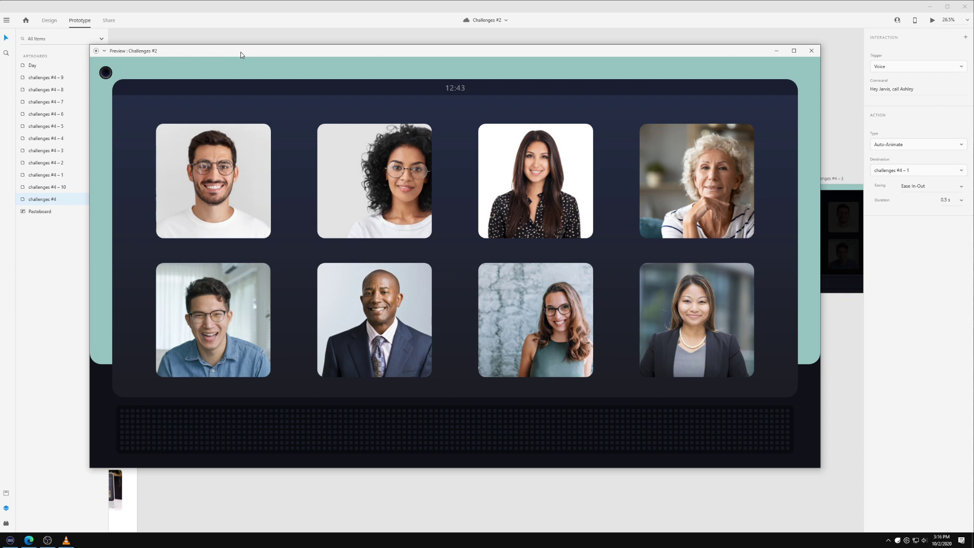
pyautogui.press('space')
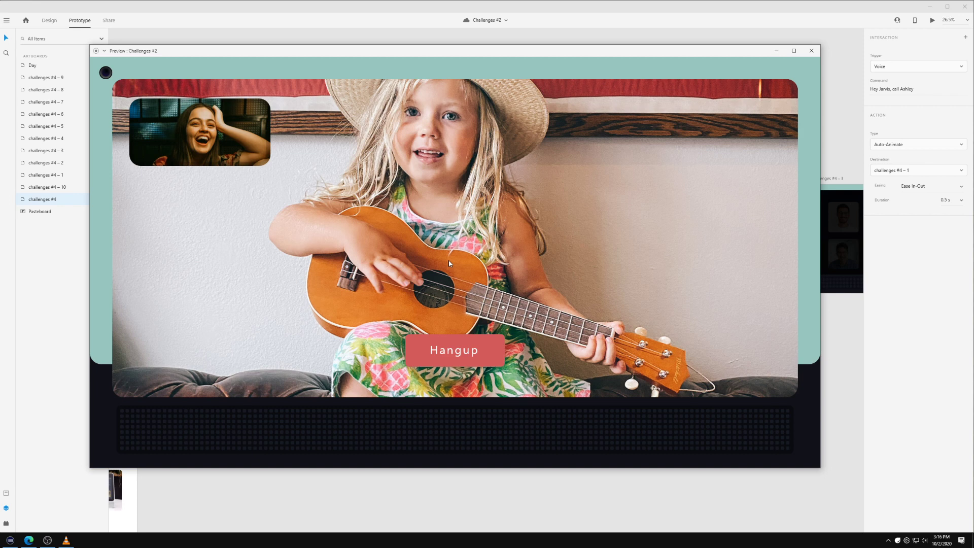
pyautogui.click(812, 51)
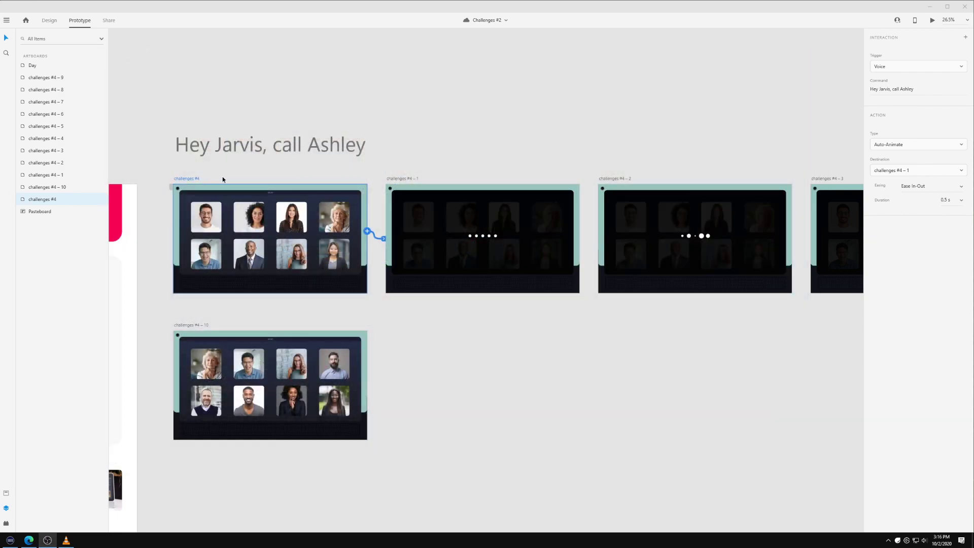
# - Review the timed auto-animate interaction from challenges #4 – 2 to challenges #4 – 3
pyautogui.scroll(2, 236, 207)
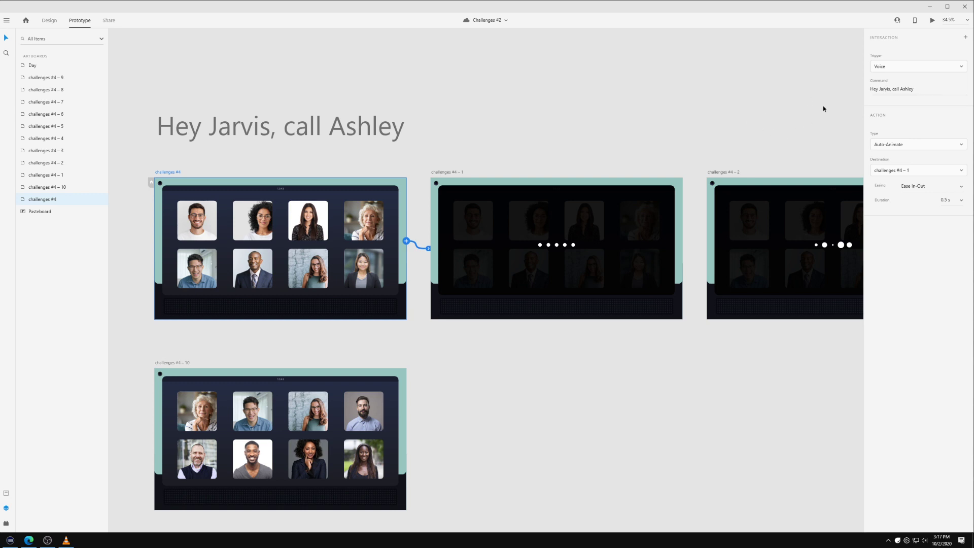
pyautogui.click(703, 118)
pyautogui.hscroll(10, 772, 109)
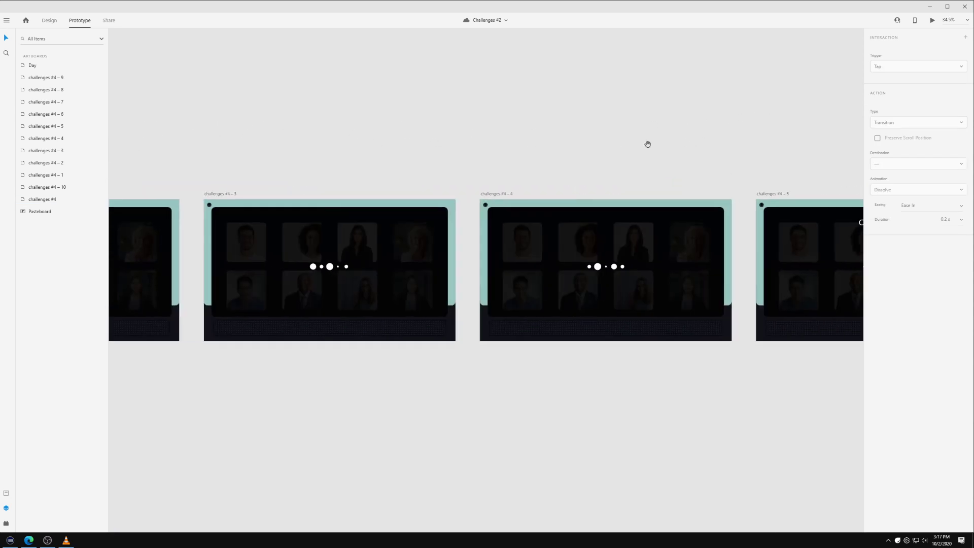
pyautogui.hscroll(5, 553, 153)
pyautogui.hscroll(-15, 644, 137)
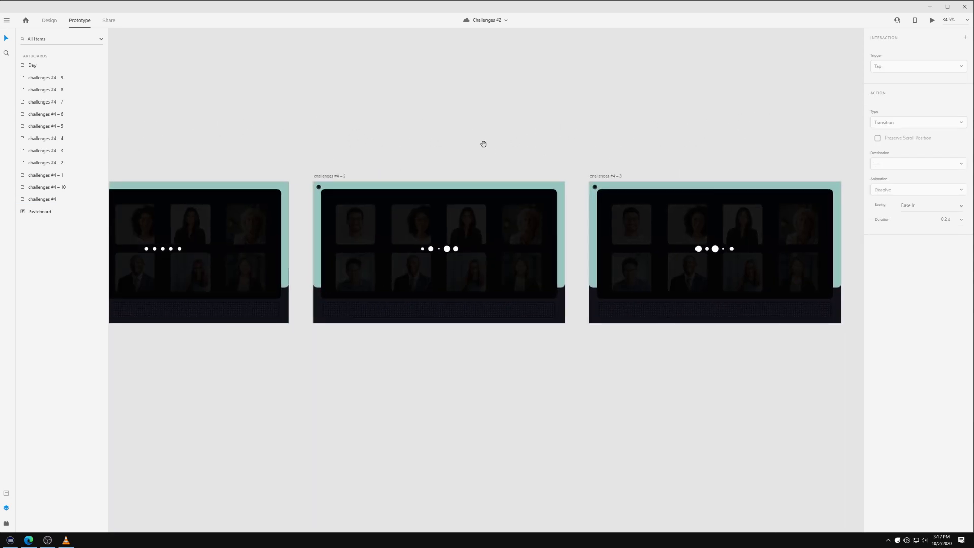
pyautogui.click(327, 176)
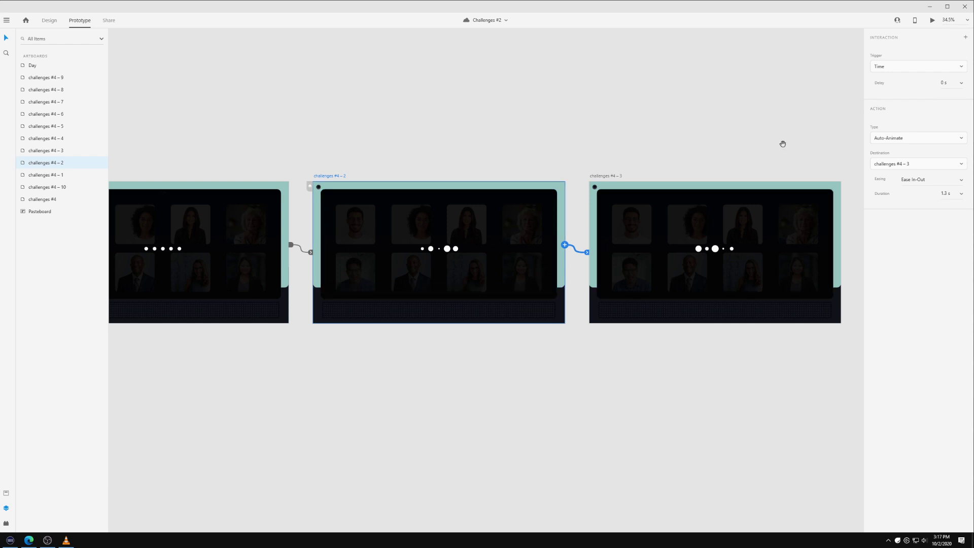
# - Compare the Speech Playback interaction of challenges #4 – 6 with its timed auto-animate link to challenges #4 – 7
pyautogui.moveTo(783, 143); pyautogui.dragTo(431, 169)
pyautogui.hscroll(8, 431, 169)
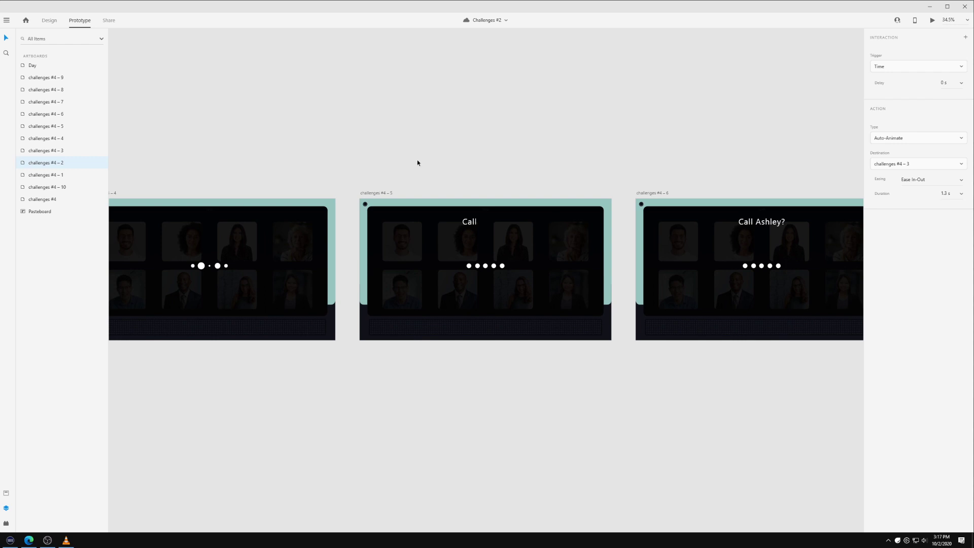
pyautogui.hscroll(6, 326, 150)
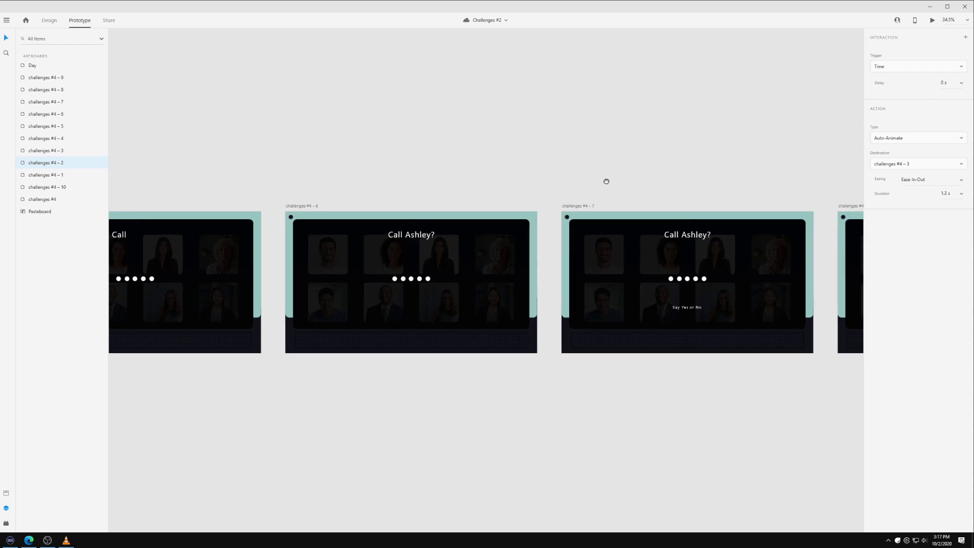
pyautogui.click(253, 204)
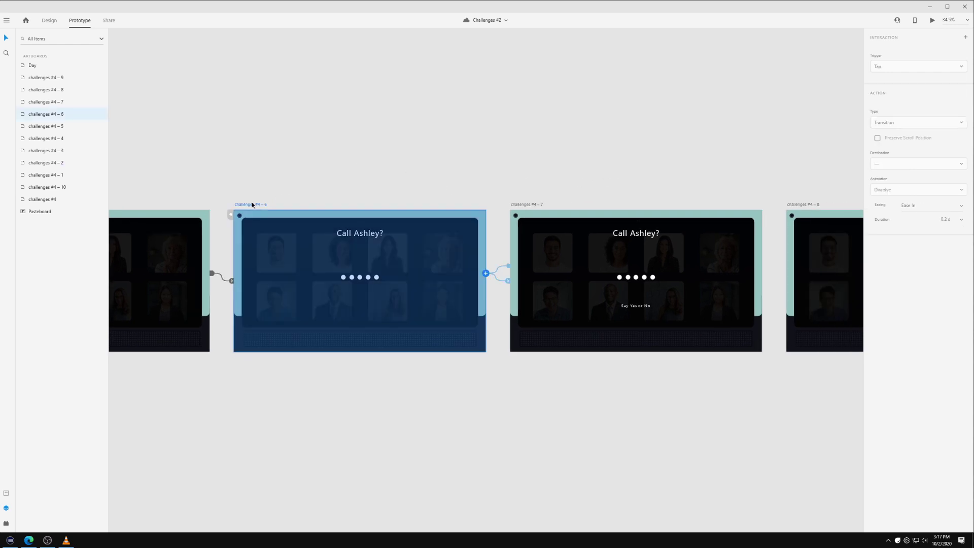
pyautogui.click(509, 266)
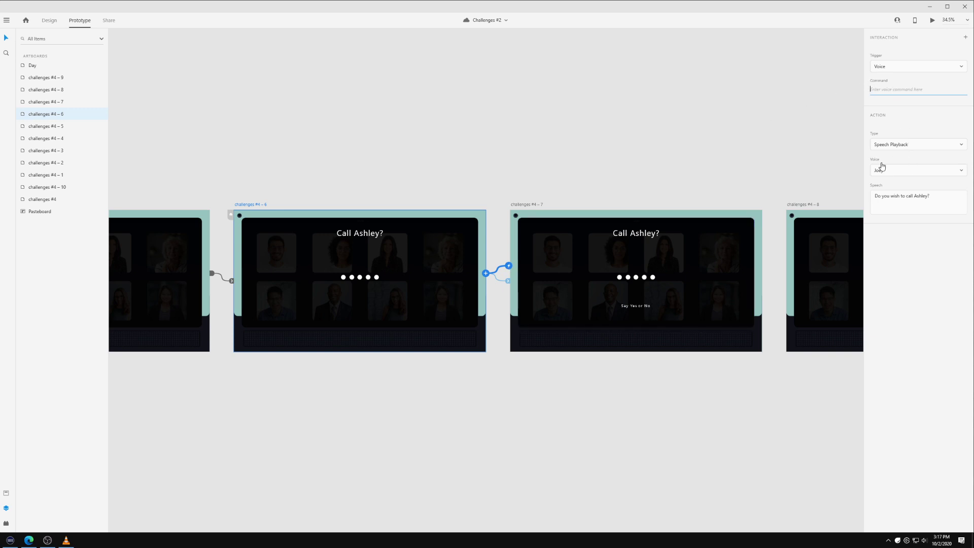
pyautogui.click(508, 282)
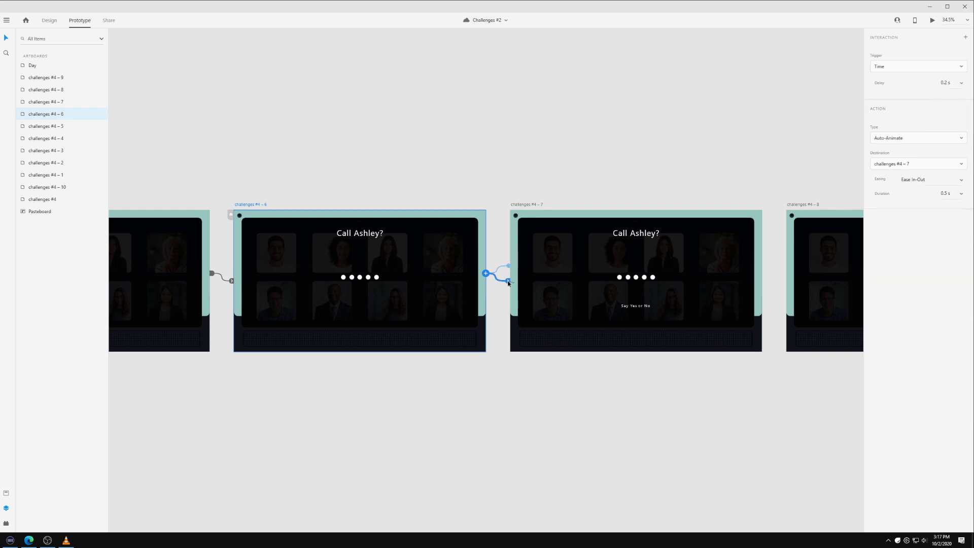
pyautogui.click(510, 266)
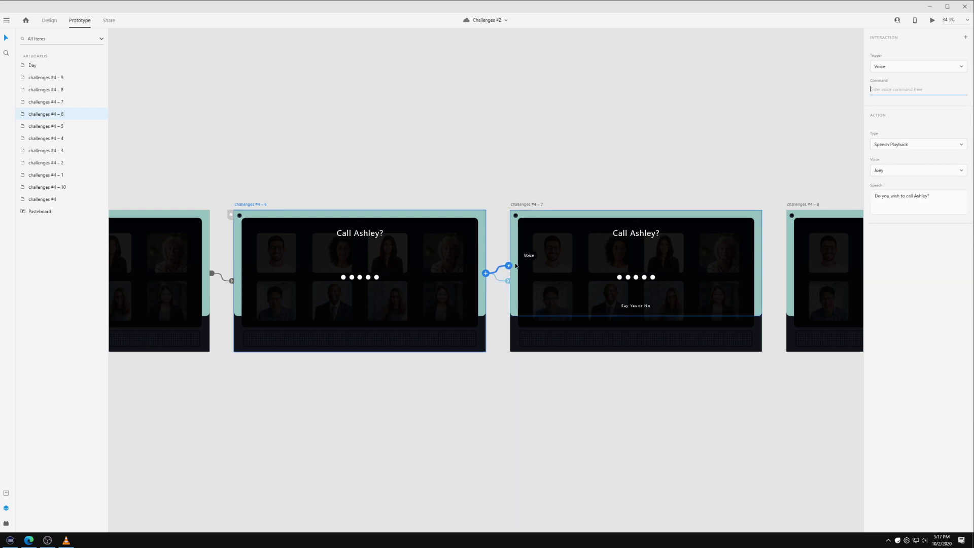
pyautogui.scroll(-5, 509, 267)
pyautogui.scroll(5, 515, 266)
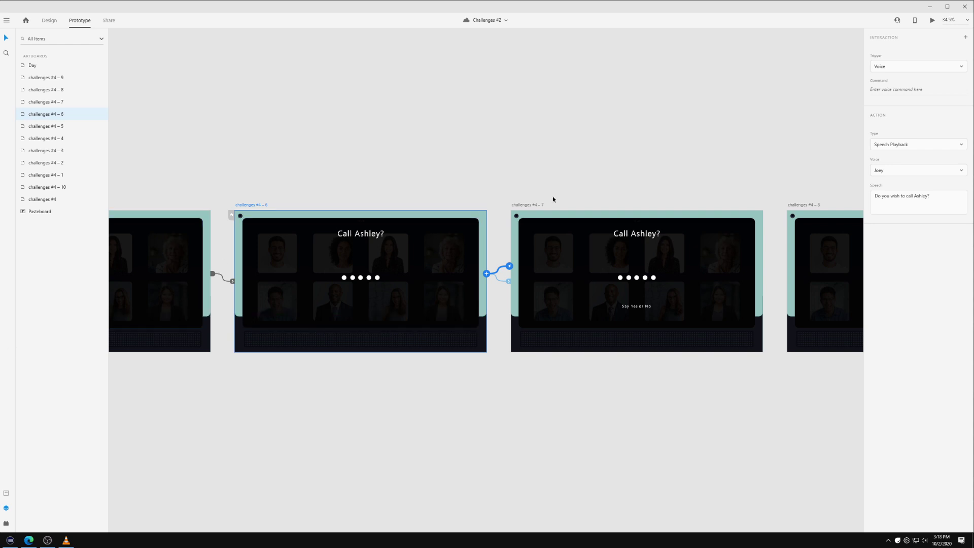
# - Add a second interaction to challenges #4 – 7 with a Voice trigger and a Speech Playback action using the Joey voice
pyautogui.click(579, 193)
pyautogui.moveTo(579, 193); pyautogui.dragTo(440, 162)
pyautogui.click(323, 194)
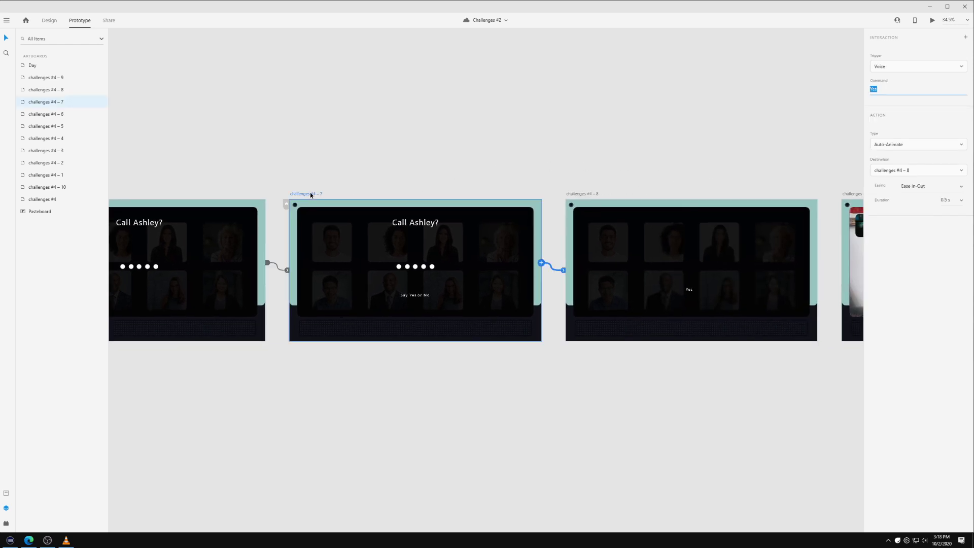
pyautogui.scroll(-5, 453, 247)
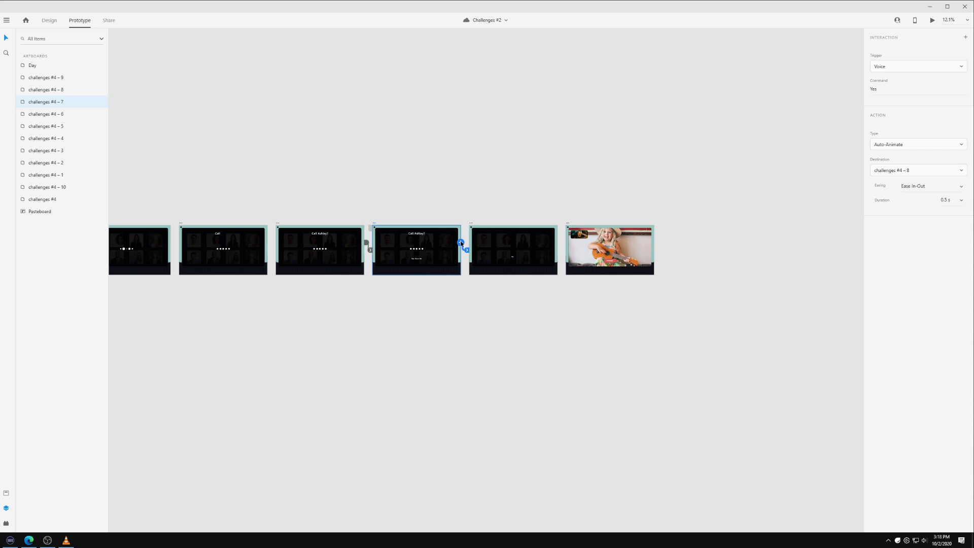
pyautogui.moveTo(461, 243); pyautogui.dragTo(473, 245)
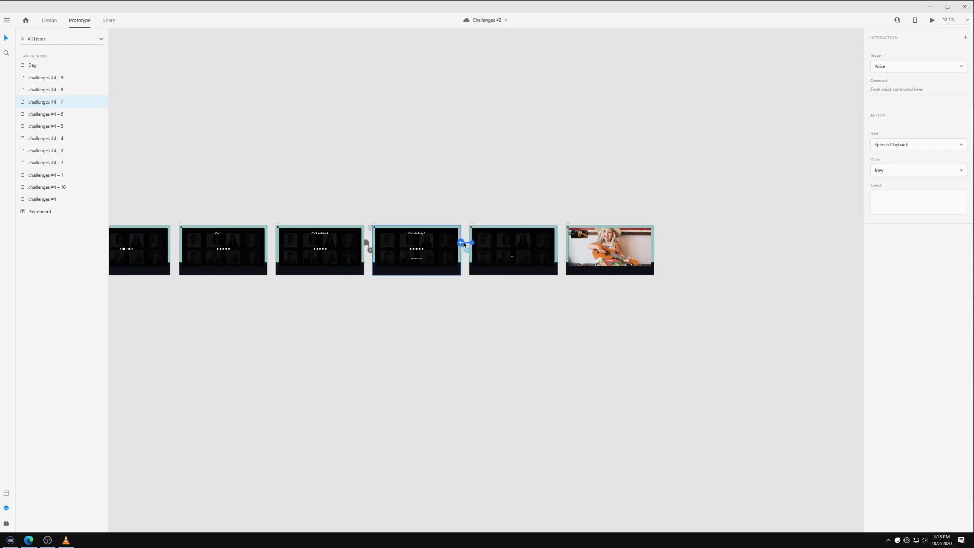
pyautogui.scroll(5, 468, 246)
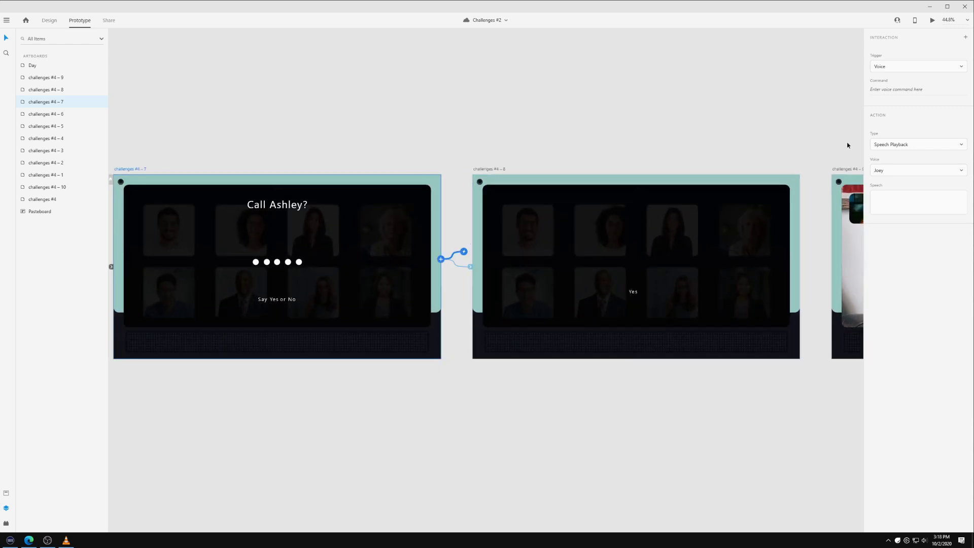
# - Examine the trigger setting and available action types for the new interaction on challenges #4 – 7
pyautogui.click(890, 66)
pyautogui.click(890, 88)
pyautogui.click(902, 144)
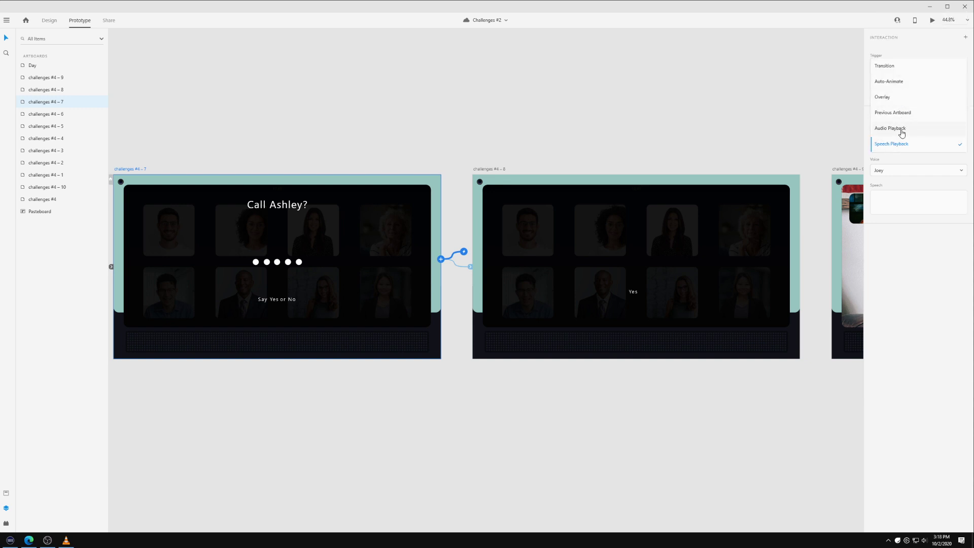
pyautogui.click(815, 117)
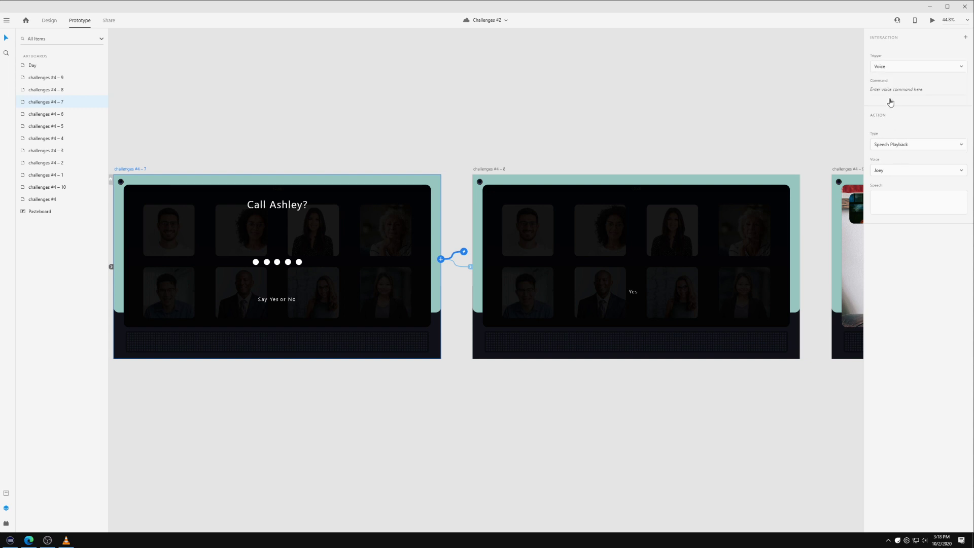
# - Try a Tap trigger on the Speech Playback interaction of challenges #4 – 7 and undo the trigger change
pyautogui.click(496, 127)
pyautogui.scroll(-5, 378, 183)
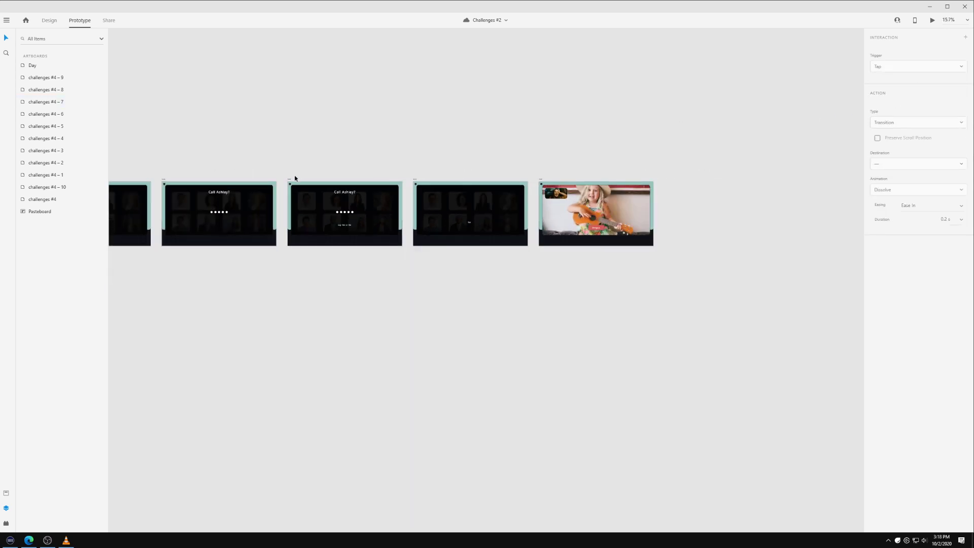
pyautogui.click(289, 181)
pyautogui.scroll(4, 385, 210)
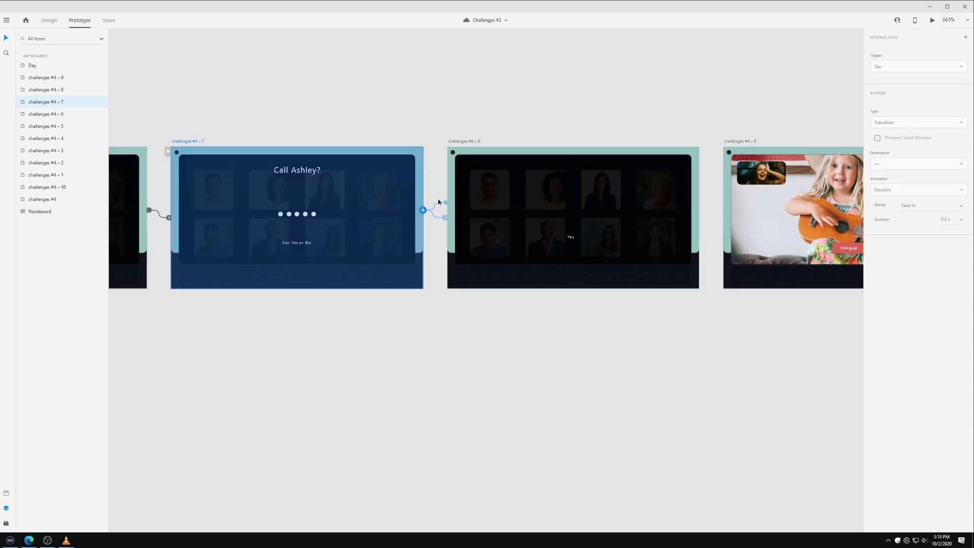
pyautogui.click(446, 204)
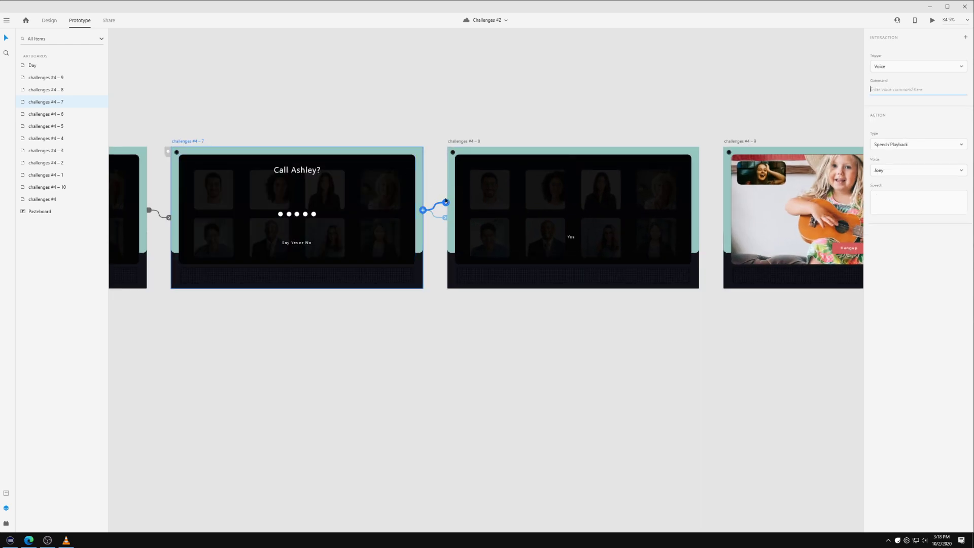
pyautogui.click(908, 69)
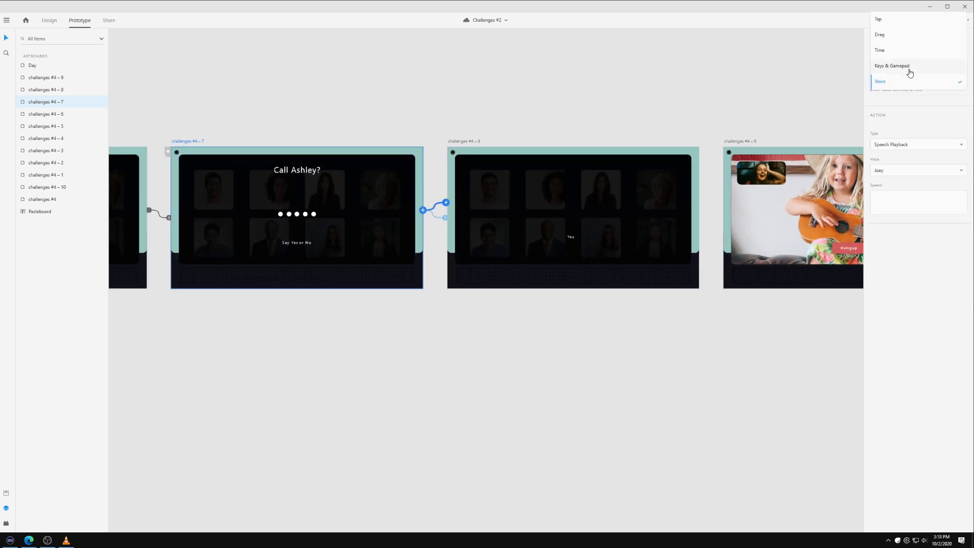
pyautogui.click(893, 24)
pyautogui.click(894, 75)
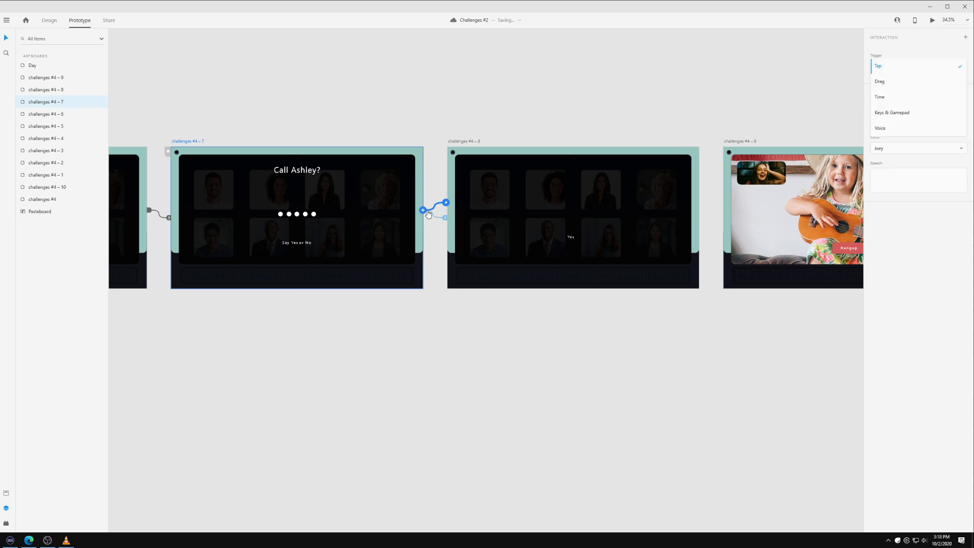
pyautogui.click(892, 77)
pyautogui.hotkey('ctrl', 'z')
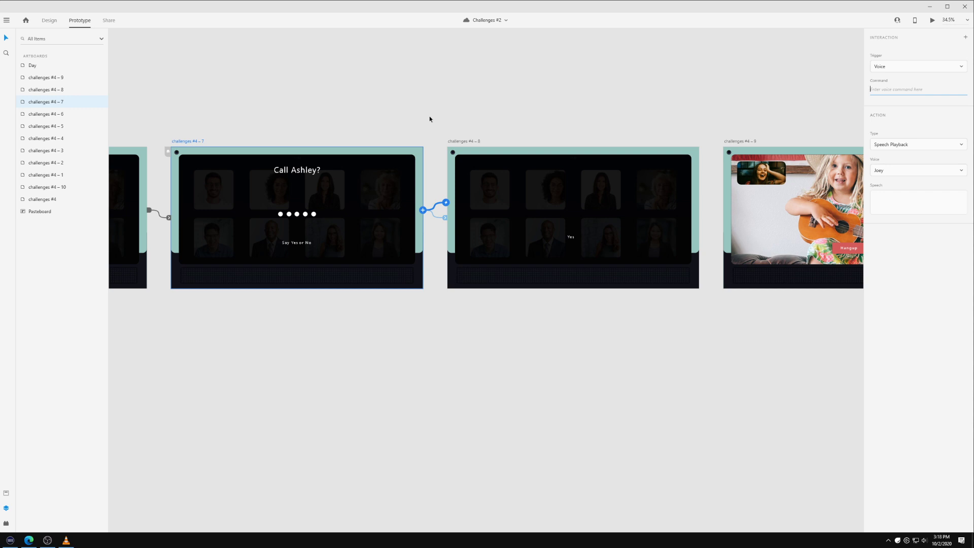
pyautogui.scroll(-5, 429, 119)
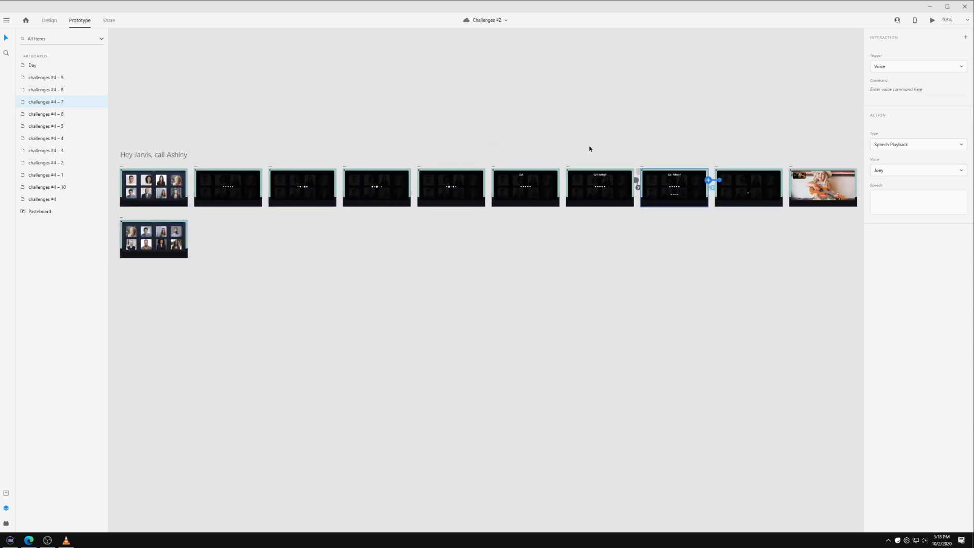
# - Duplicate the row of ten prototype artboards above the original row and its heading
pyautogui.scroll(-3, 589, 148)
pyautogui.moveTo(790, 126); pyautogui.dragTo(328, 125)
pyautogui.click(49, 20)
pyautogui.scroll(5, 320, 104)
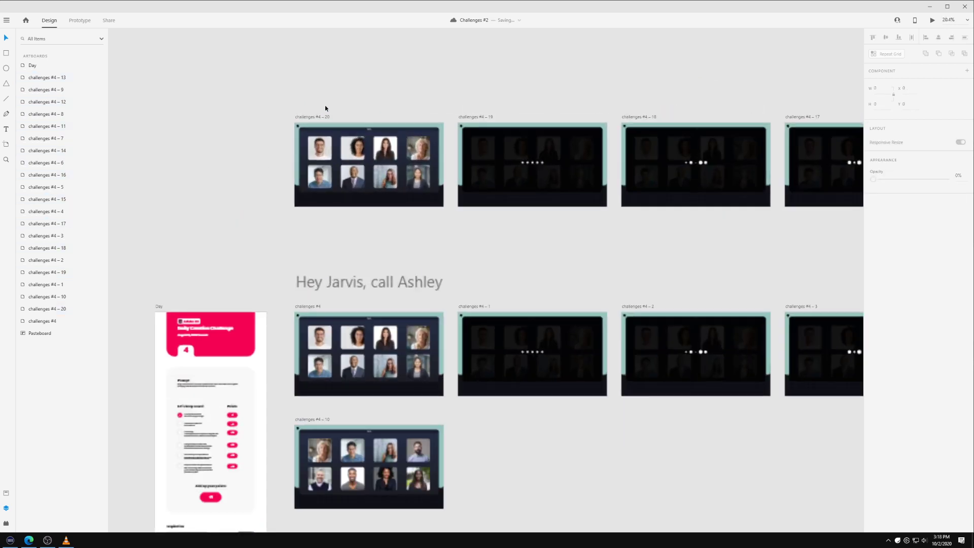
# - Link challenges #4 – 20 to challenges #4 – 19 with a Voice trigger, using the heading phrase above the original row as its command
pyautogui.click(80, 21)
pyautogui.click(325, 117)
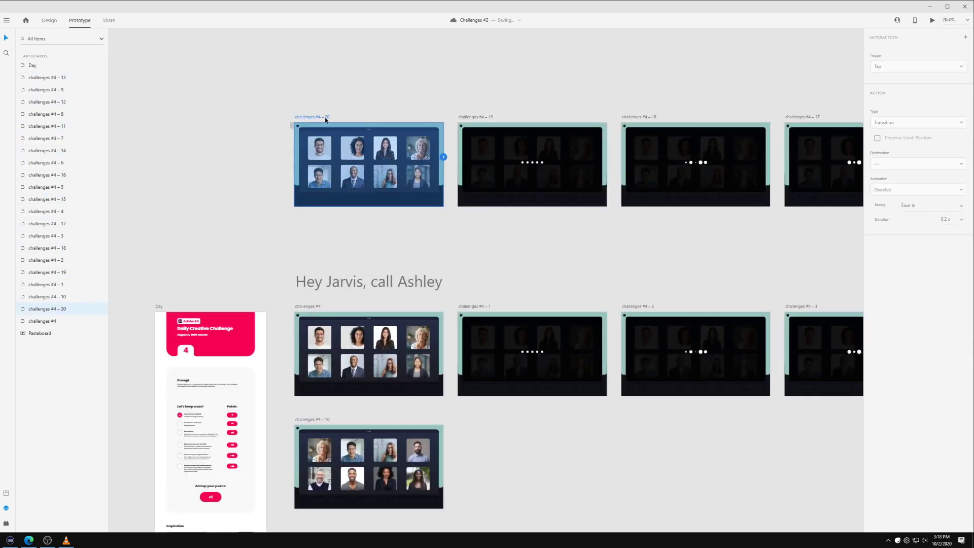
pyautogui.moveTo(539, 74); pyautogui.dragTo(443, 157)
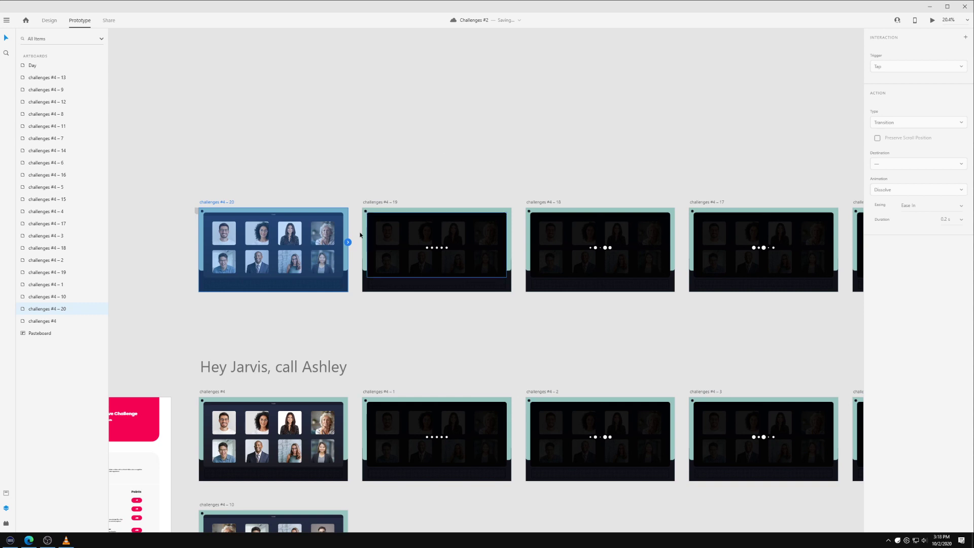
pyautogui.moveTo(349, 243); pyautogui.dragTo(381, 238)
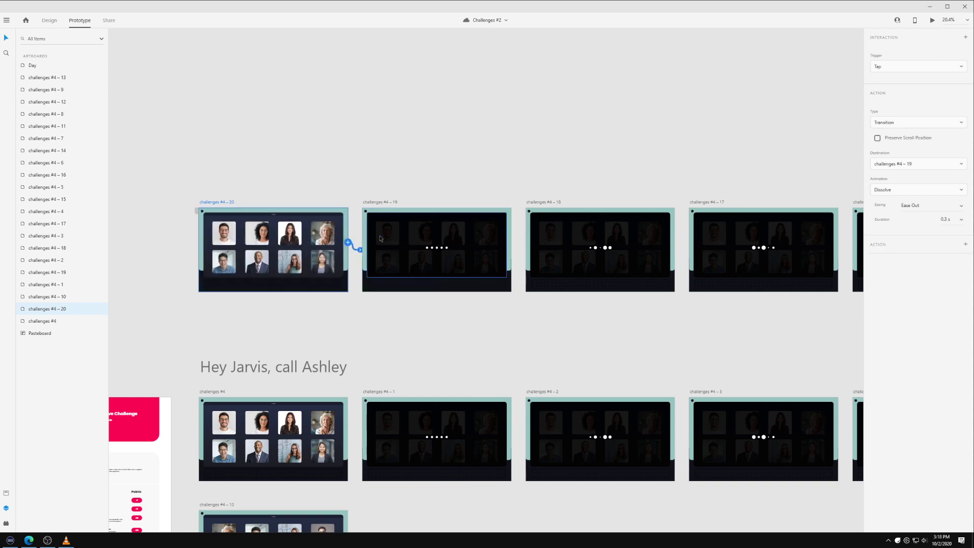
pyautogui.click(893, 66)
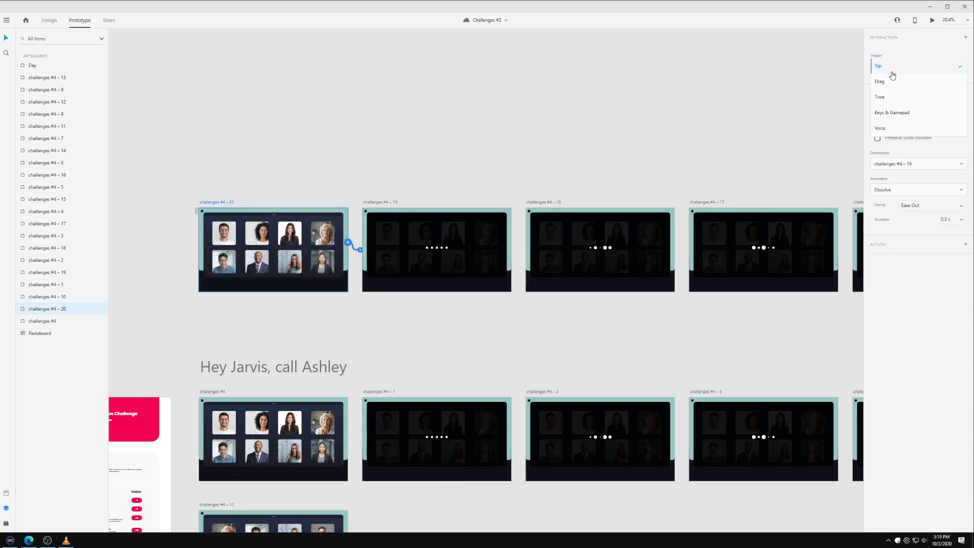
pyautogui.click(898, 126)
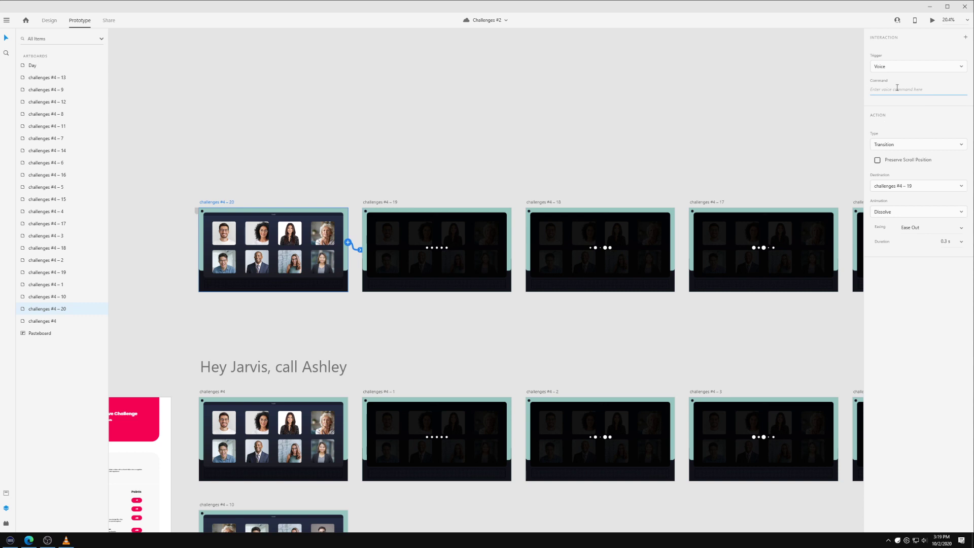
pyautogui.write('He')
pyautogui.click(516, 176)
# - Check the timed link of challenges #4 – 1 and link challenges #4 – 19 to #4 – 18 with a Time trigger and 1.3 s duration
pyautogui.click(387, 204)
pyautogui.click(511, 430)
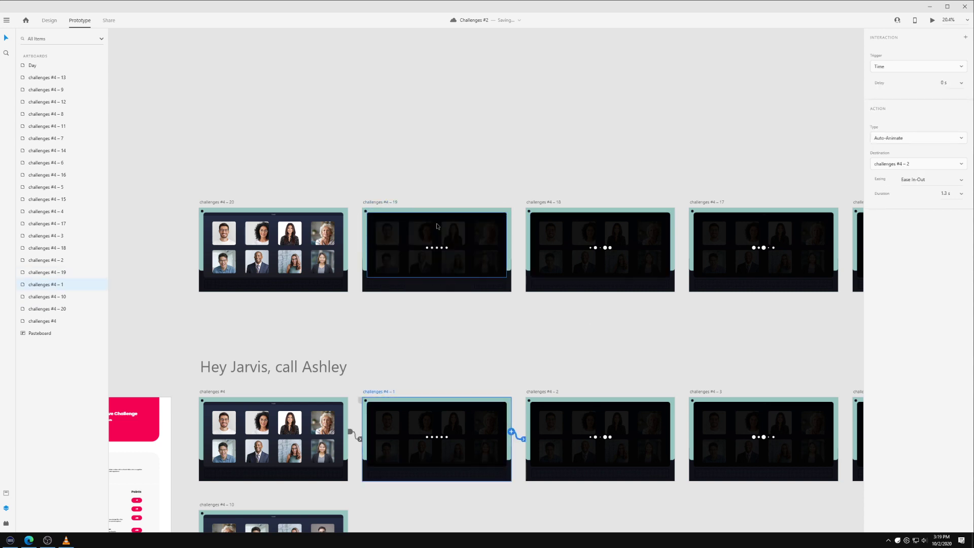
pyautogui.click(366, 207)
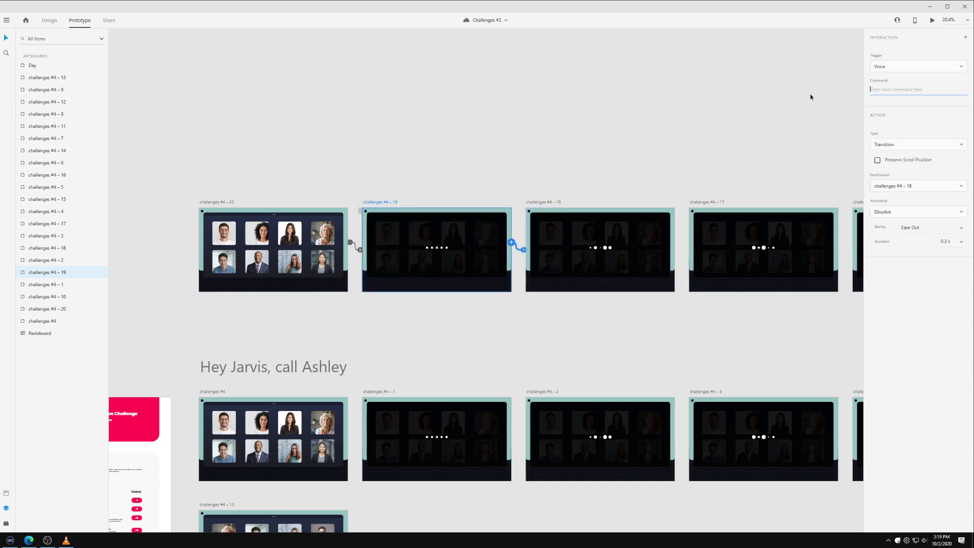
pyautogui.click(904, 66)
pyautogui.click(906, 51)
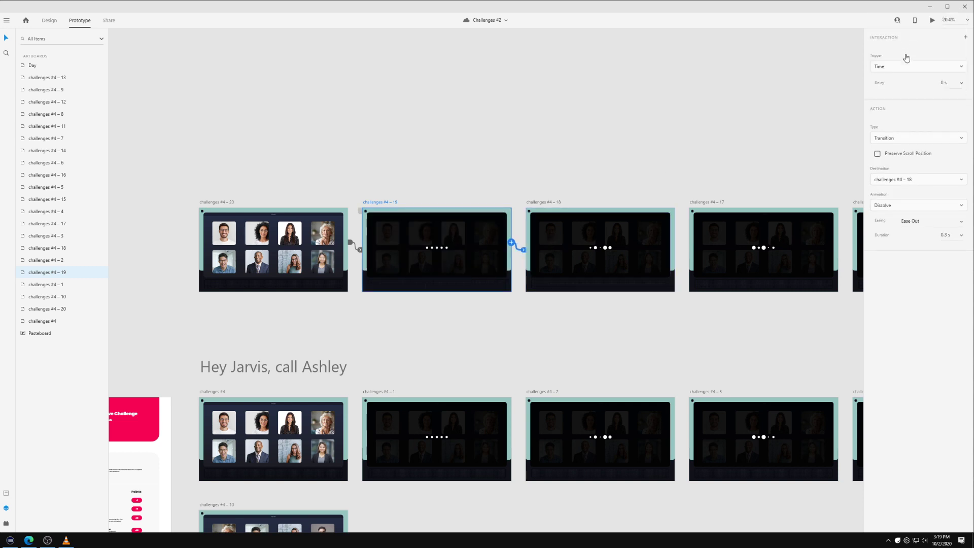
pyautogui.click(946, 235)
pyautogui.write('1.3')
# - Set the challenges #4 – 19 interaction to Auto-Animate with Ease In-Out easing
pyautogui.click(911, 205)
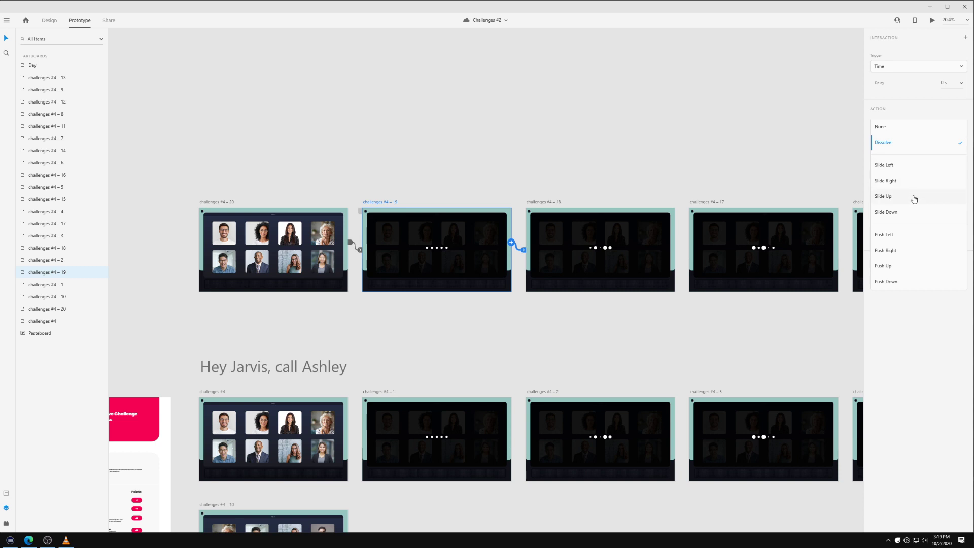
pyautogui.click(888, 108)
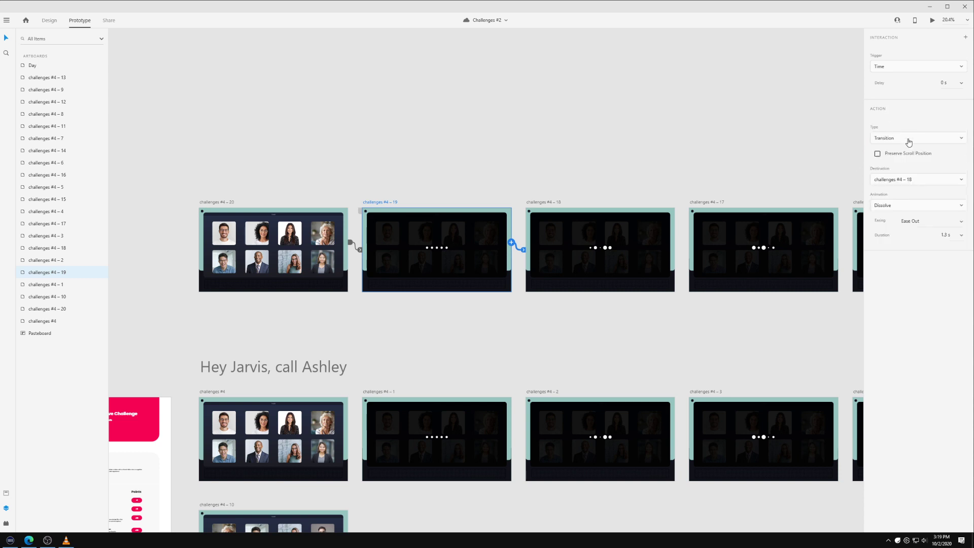
pyautogui.click(909, 140)
pyautogui.click(906, 153)
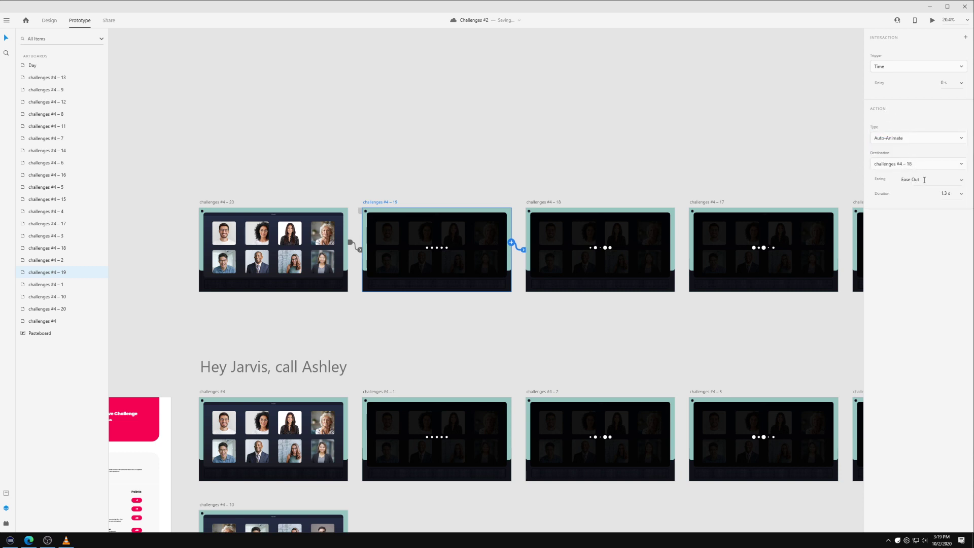
pyautogui.click(960, 184)
pyautogui.click(919, 208)
pyautogui.click(586, 160)
# - Chain challenges #4 – 18, #4 – 17, #4 – 15, #4 – 16 and #4 – 14 in sequence with timed Auto-Animate links
pyautogui.hscroll(5, 568, 148)
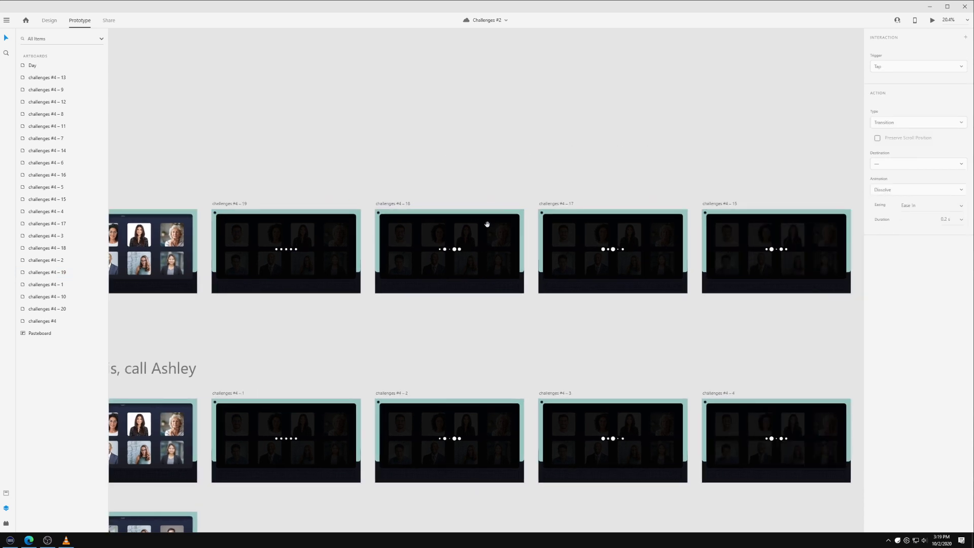
pyautogui.click(400, 203)
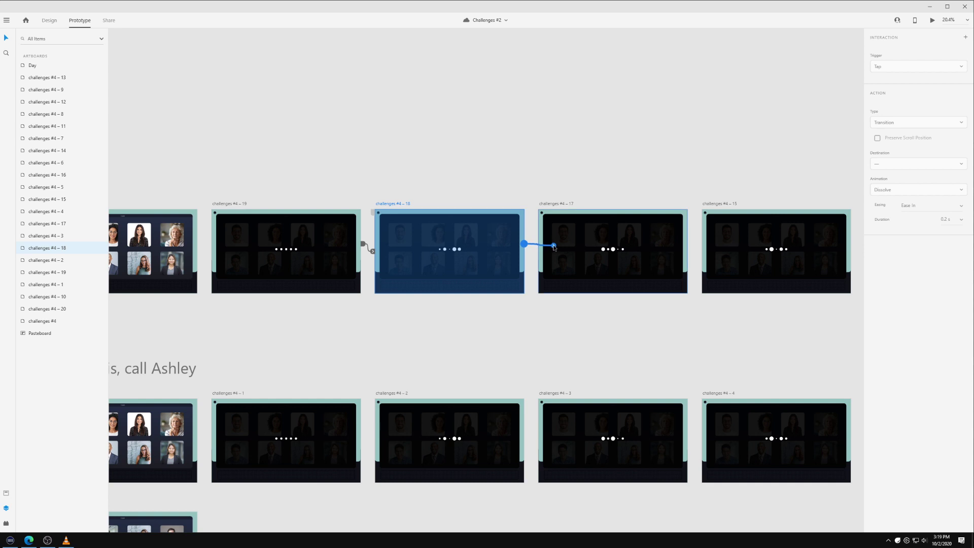
pyautogui.click(734, 145)
pyautogui.hscroll(10, 755, 145)
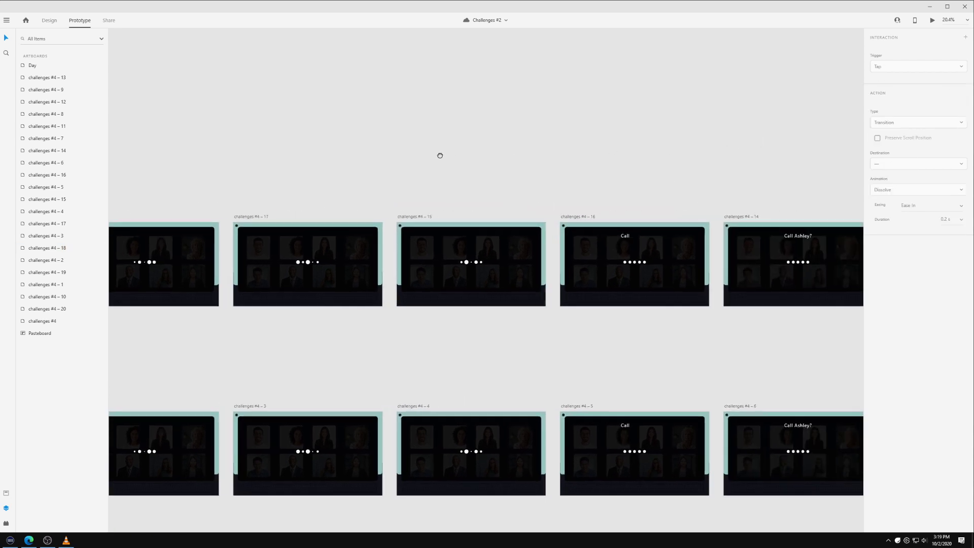
pyautogui.click(208, 220)
pyautogui.moveTo(342, 259); pyautogui.dragTo(378, 254)
pyautogui.click(385, 220)
pyautogui.moveTo(505, 264); pyautogui.dragTo(548, 259)
pyautogui.click(537, 218)
pyautogui.moveTo(668, 261); pyautogui.dragTo(683, 263)
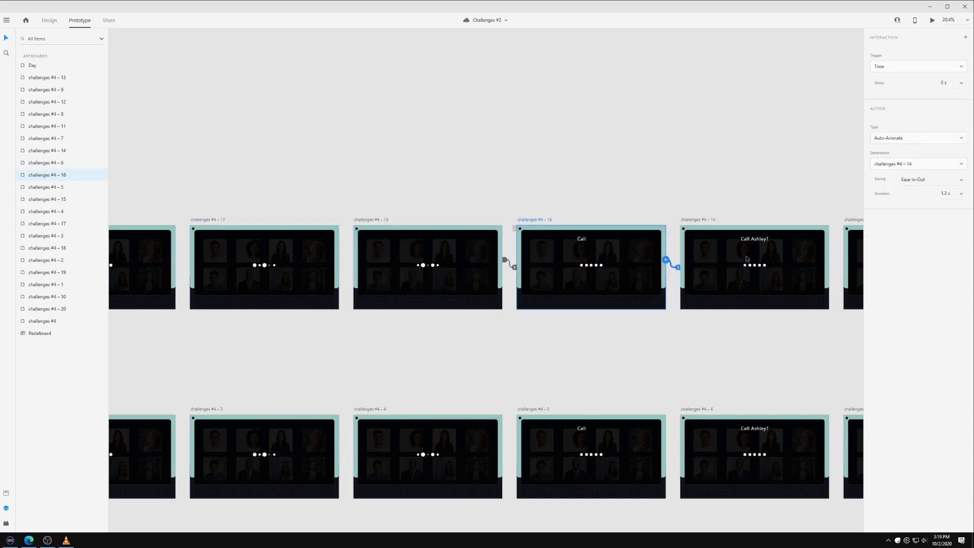
# - Check the Voice-triggered link from challenges #4 – 7 to challenges #4 – 8
pyautogui.moveTo(818, 168); pyautogui.dragTo(370, 167)
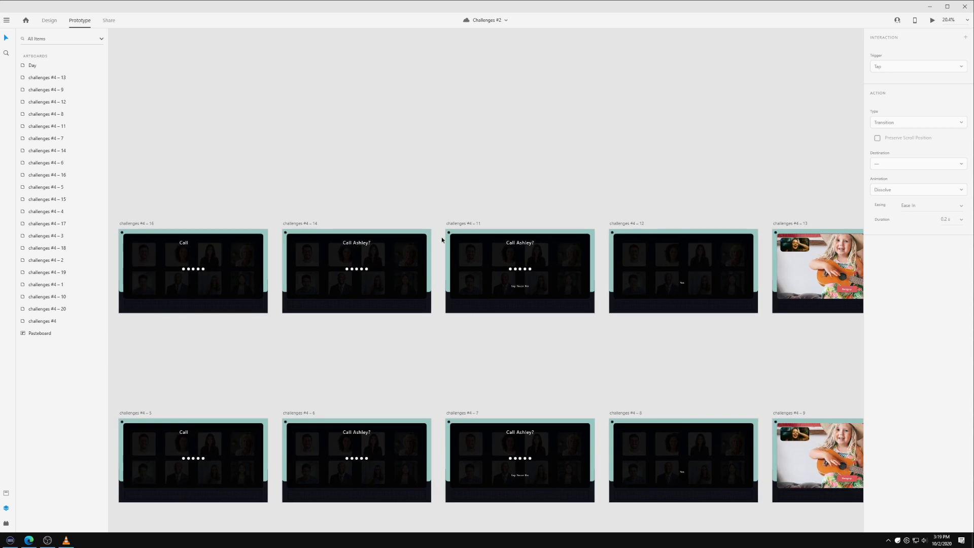
pyautogui.click(459, 414)
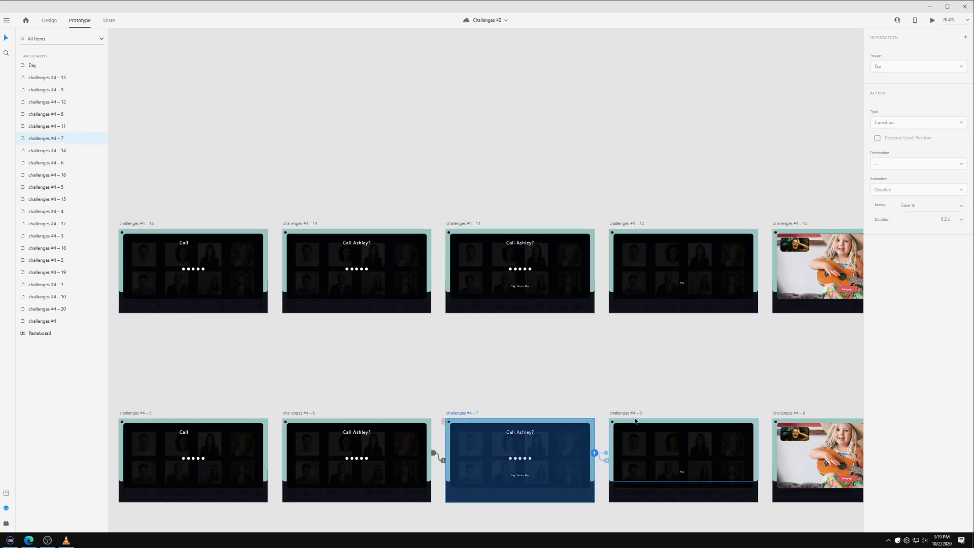
pyautogui.click(606, 454)
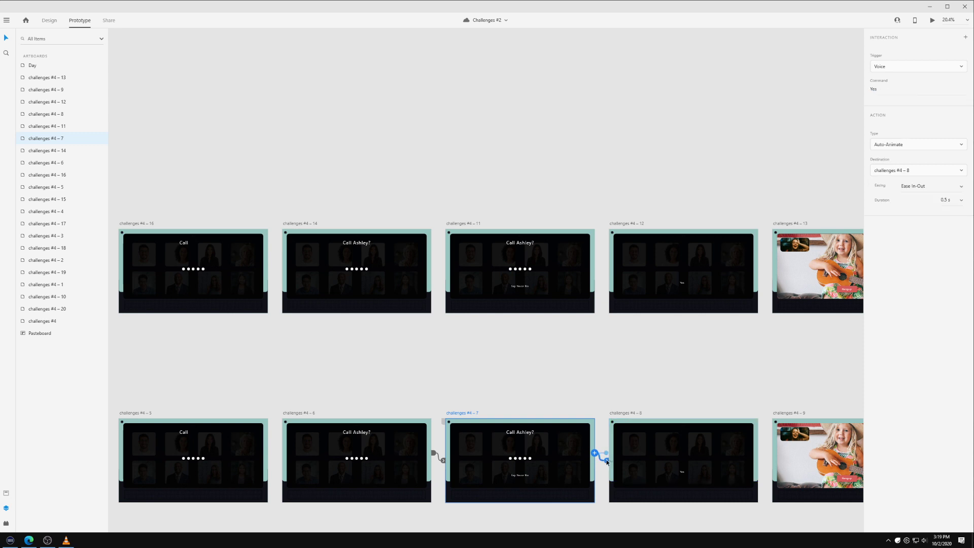
# - Link challenges #4 – 14 to challenges #4 – 11 with a timed Auto-Animate interaction
pyautogui.click(461, 224)
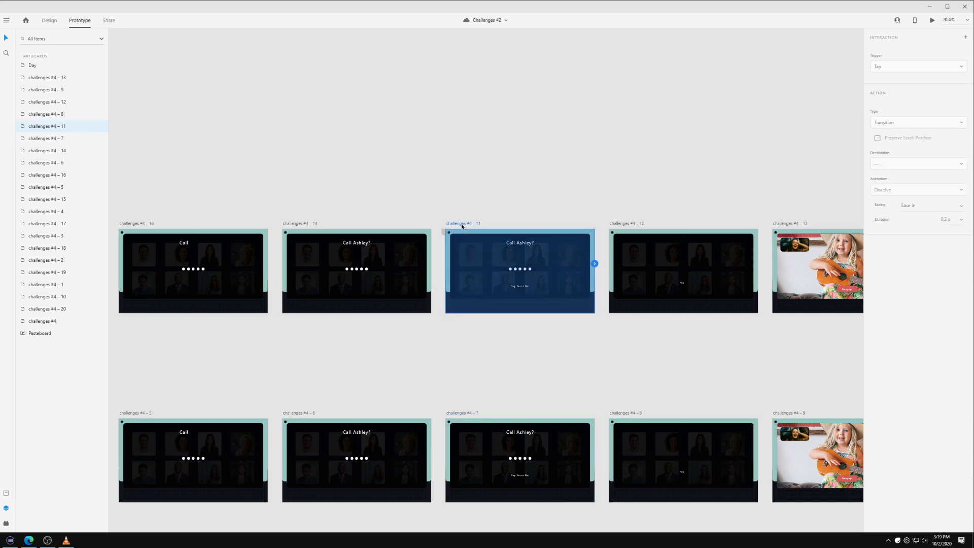
pyautogui.click(293, 223)
pyautogui.moveTo(432, 263); pyautogui.dragTo(488, 269)
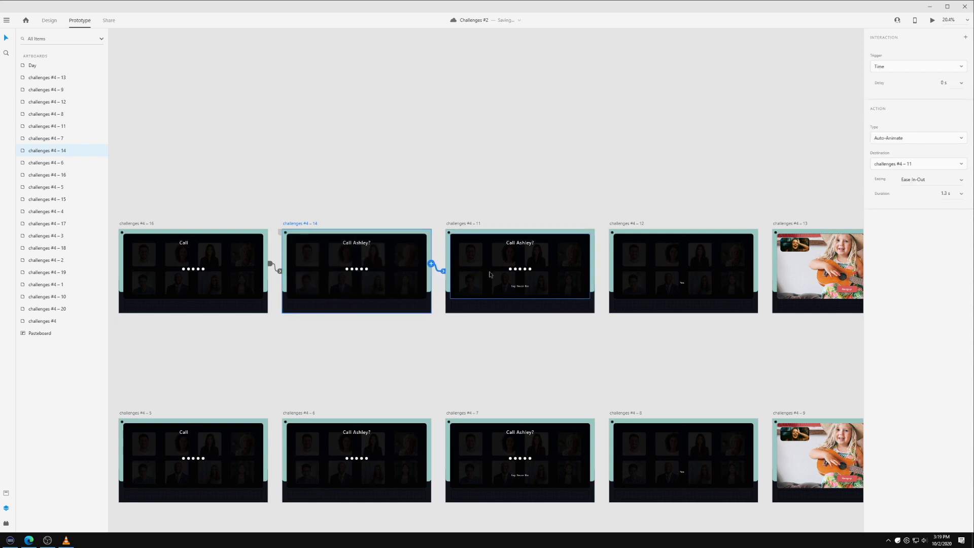
# - Link challenges #4 – 11 back to challenges #4 – 20 with a Voice trigger using the command "No" and Auto-Animate
pyautogui.click(468, 224)
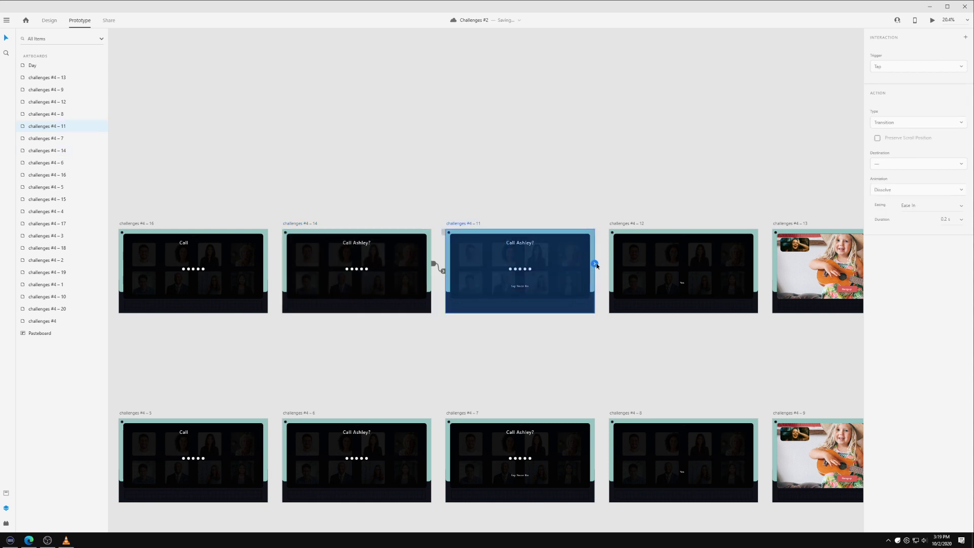
pyautogui.moveTo(594, 264); pyautogui.dragTo(284, 267)
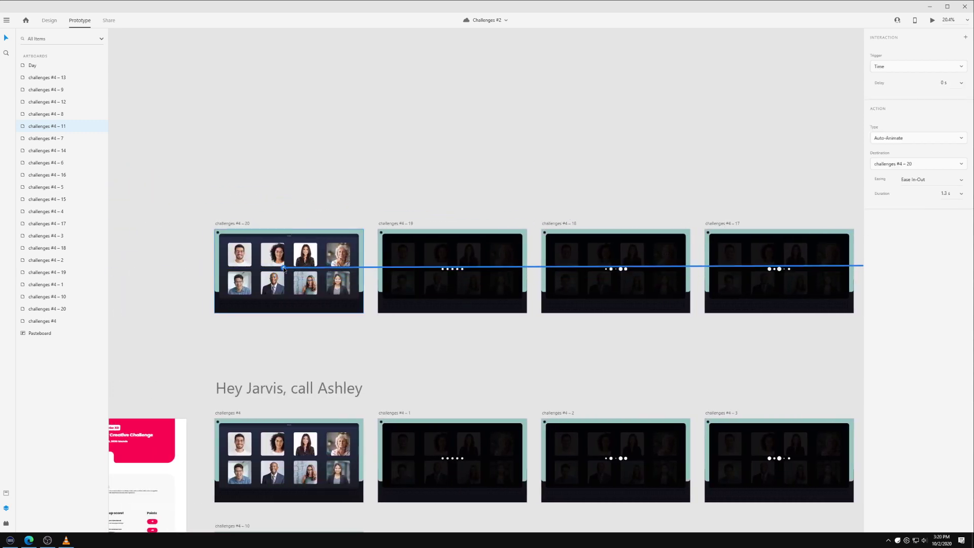
pyautogui.click(904, 71)
pyautogui.click(901, 97)
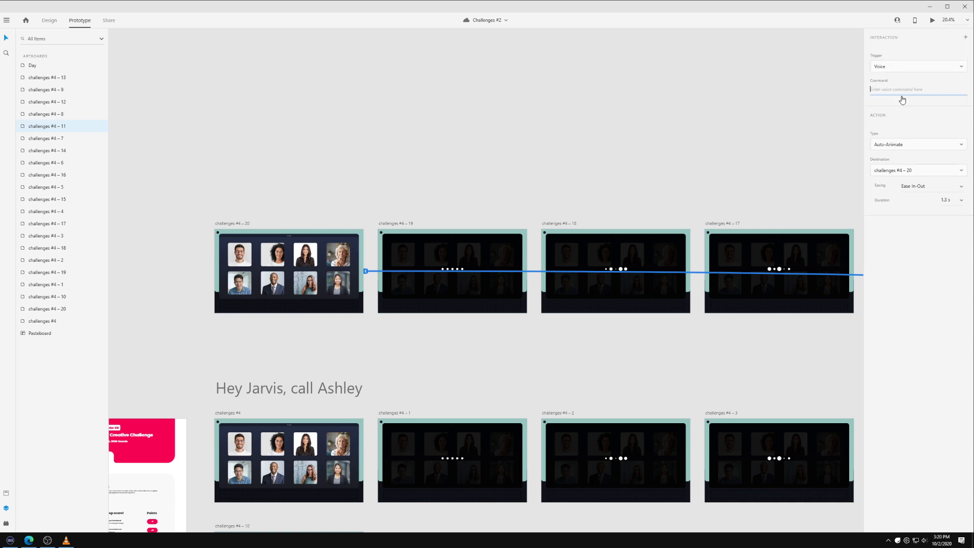
pyautogui.write('No')
pyautogui.click(657, 147)
# - Preview the prototype from challenges #4 – 20, try the voice command and close the preview
pyautogui.scroll(-2, 565, 169)
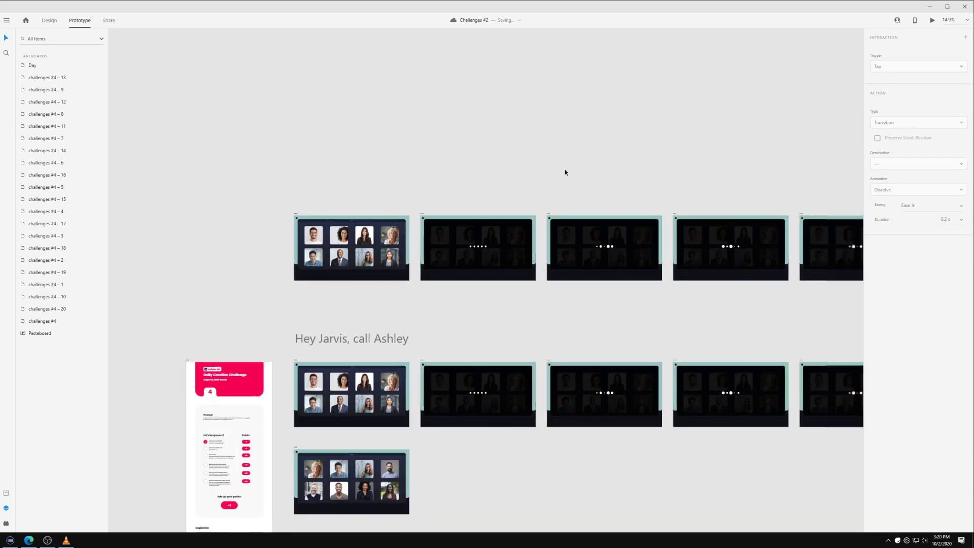
pyautogui.scroll(-1, 565, 172)
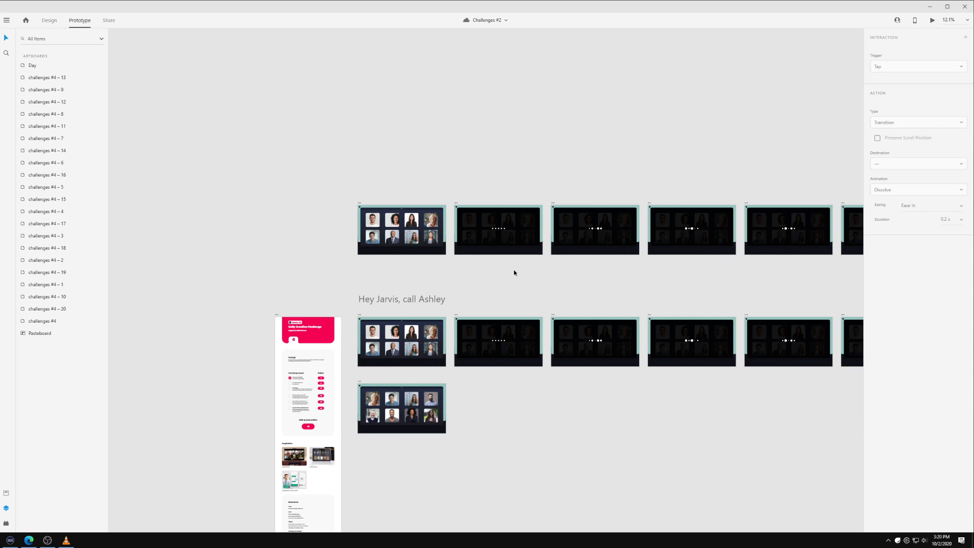
pyautogui.scroll(3, 356, 314)
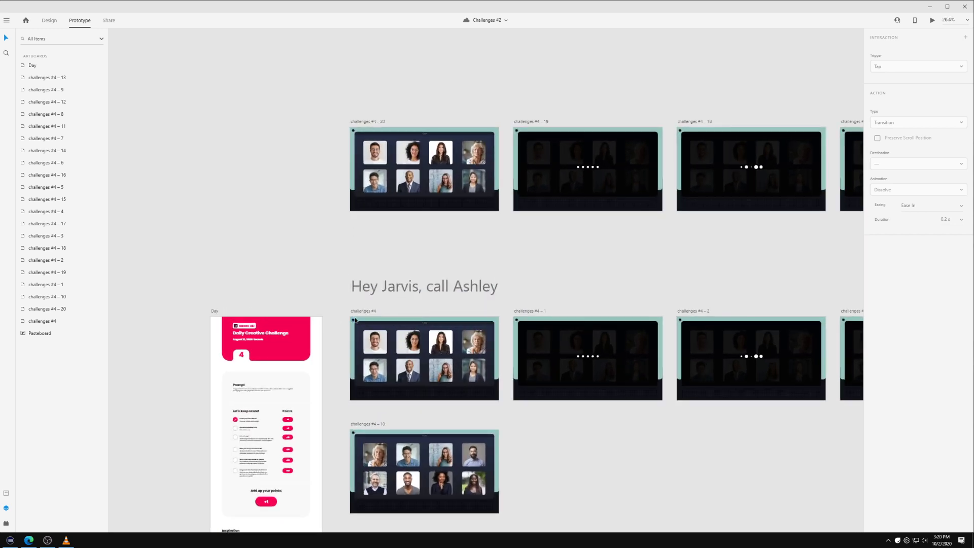
pyautogui.moveTo(549, 258); pyautogui.dragTo(527, 341)
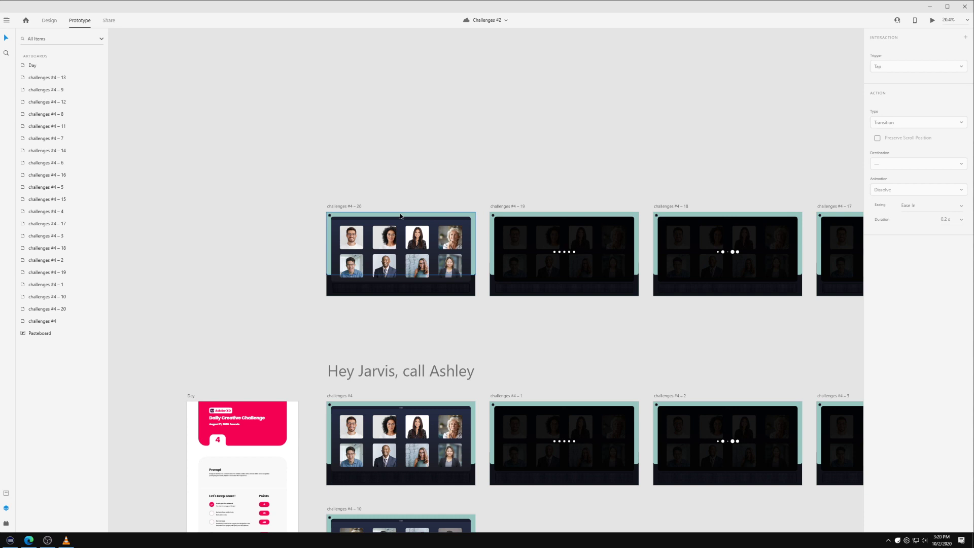
pyautogui.click(348, 208)
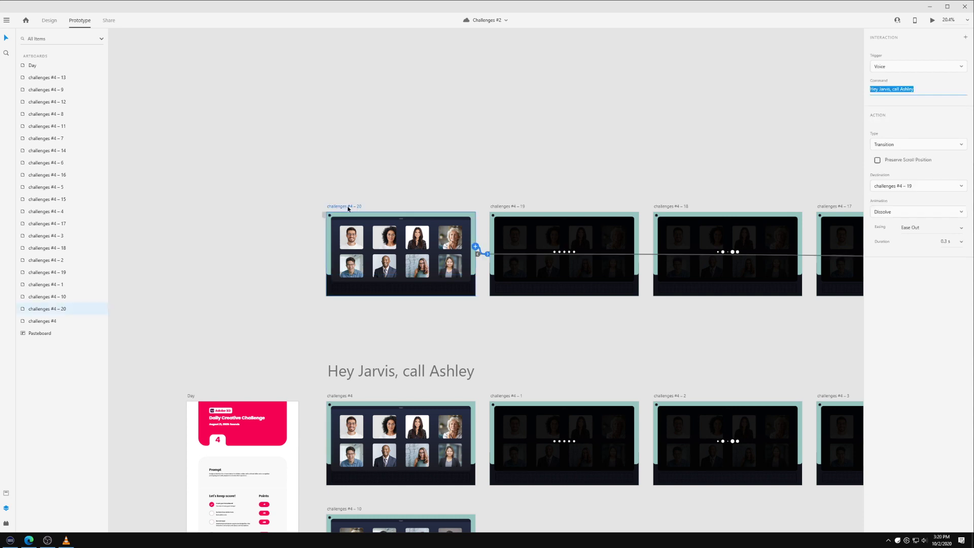
pyautogui.click(933, 19)
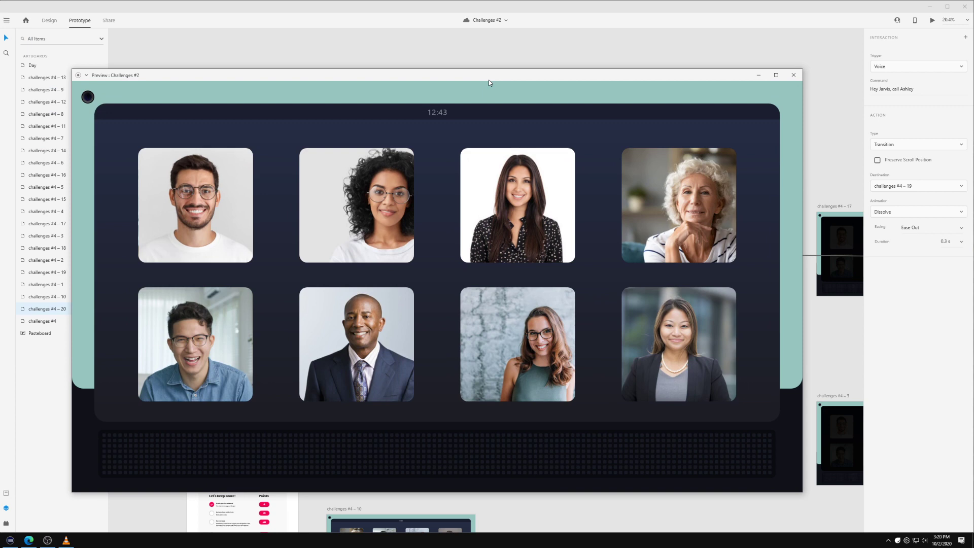
pyautogui.press('space')
pyautogui.click(794, 75)
# - Duplicate the linked row from challenges #4 – 20 to #4 – 13 as a third row above it
pyautogui.scroll(-1, 612, 172)
pyautogui.scroll(-5, 611, 172)
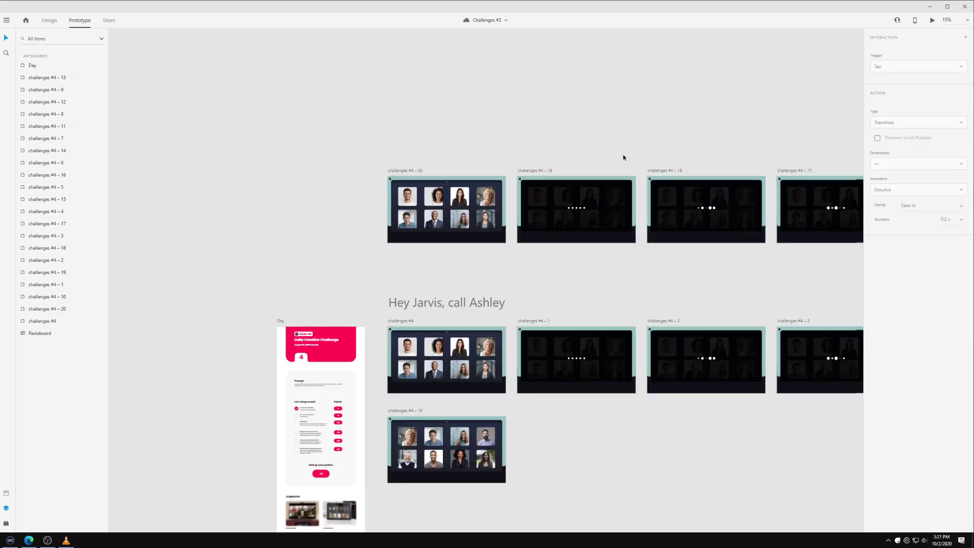
pyautogui.moveTo(221, 211); pyautogui.dragTo(837, 294)
pyautogui.hotkey('ctrl', '1')
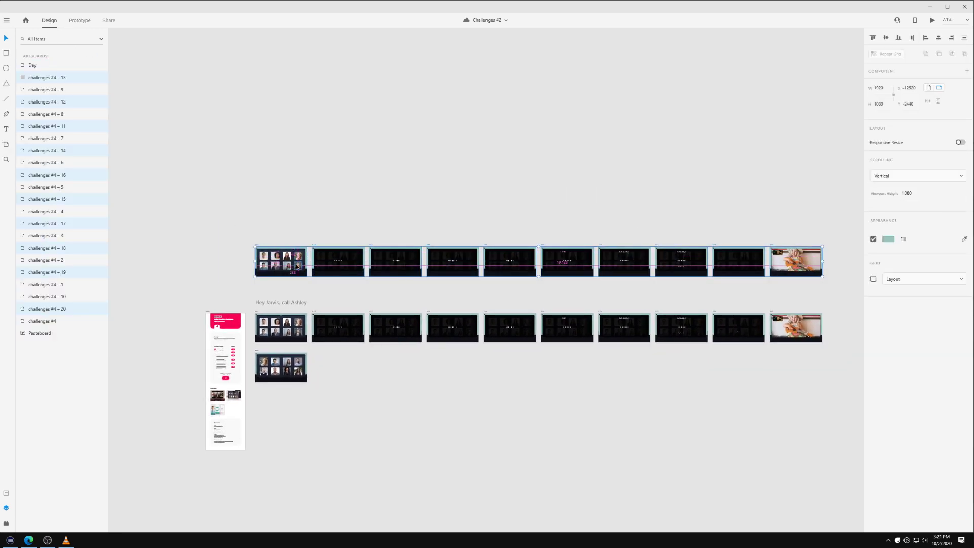
pyautogui.hotkey('ctrl', 'd')
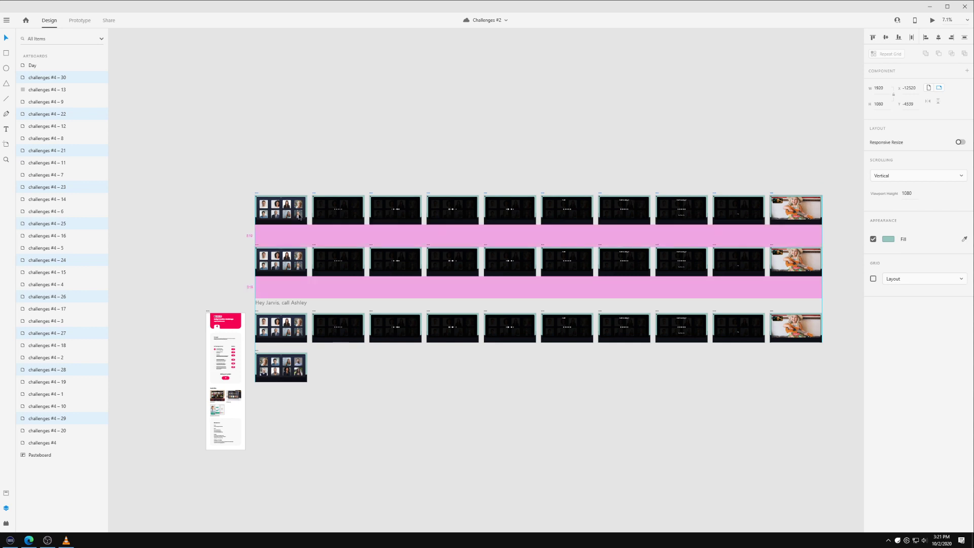
pyautogui.click(322, 169)
# - Link challenges #4 – 28 to #4 – 27 and #4 – 27 to #4 – 26 with Voice-triggered Auto-Animate interactions
pyautogui.scroll(3, 320, 209)
pyautogui.click(325, 153)
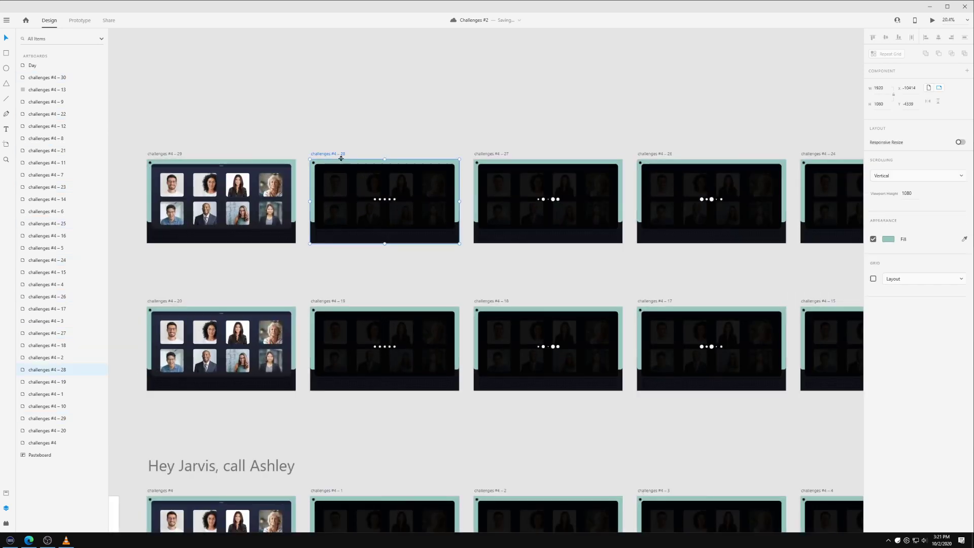
pyautogui.click(80, 20)
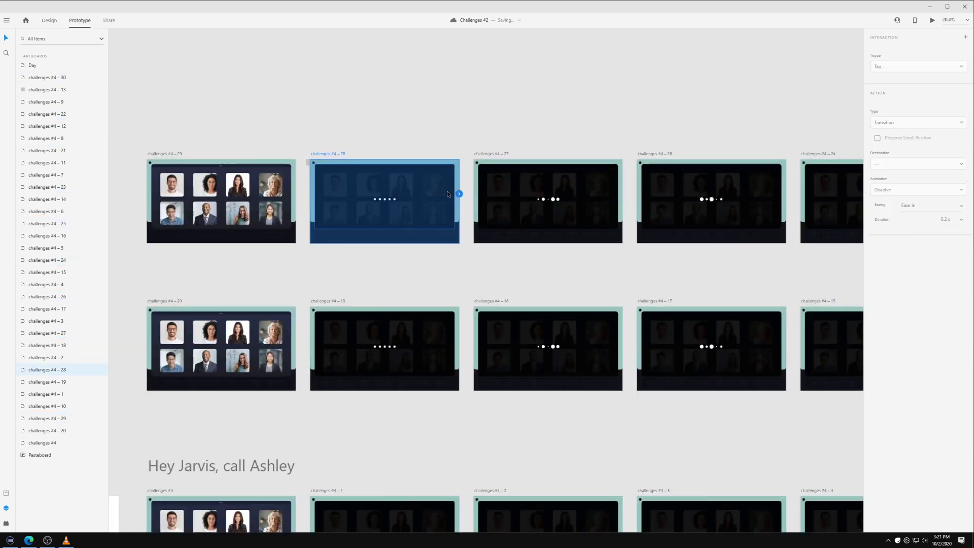
pyautogui.moveTo(459, 194); pyautogui.dragTo(571, 206)
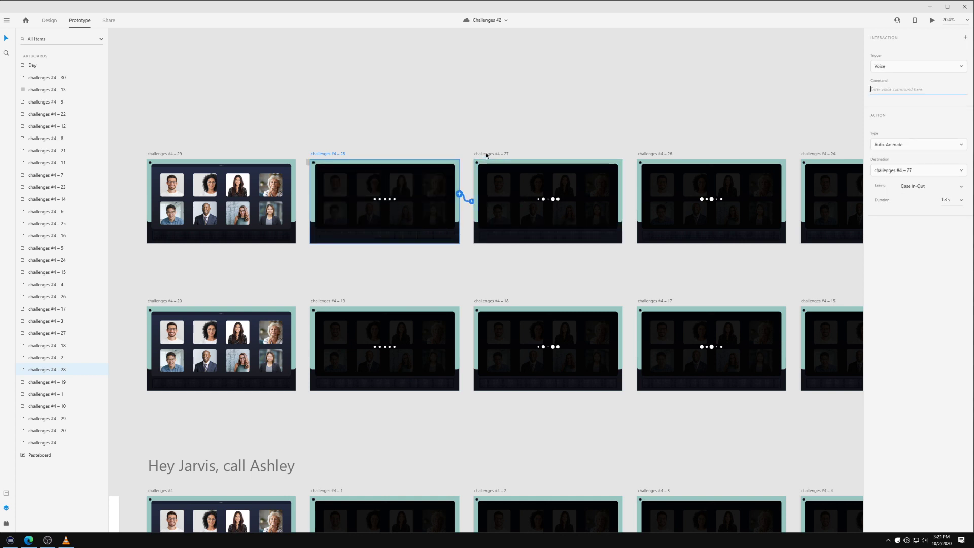
pyautogui.click(571, 206)
pyautogui.moveTo(682, 198); pyautogui.dragTo(711, 195)
pyautogui.hscroll(5, 541, 141)
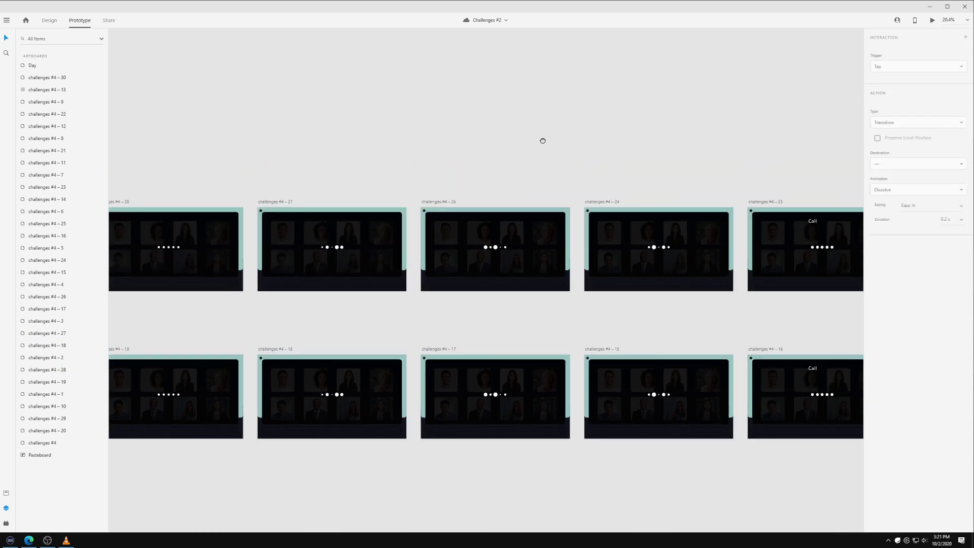
# - Link challenges #4 – 26 to #4 – 24 and #4 – 24 to #4 – 25 with Voice-triggered Auto-Animate interactions
pyautogui.scroll(1, 407, 211)
pyautogui.click(388, 217)
pyautogui.moveTo(515, 254); pyautogui.dragTo(546, 178)
pyautogui.click(546, 213)
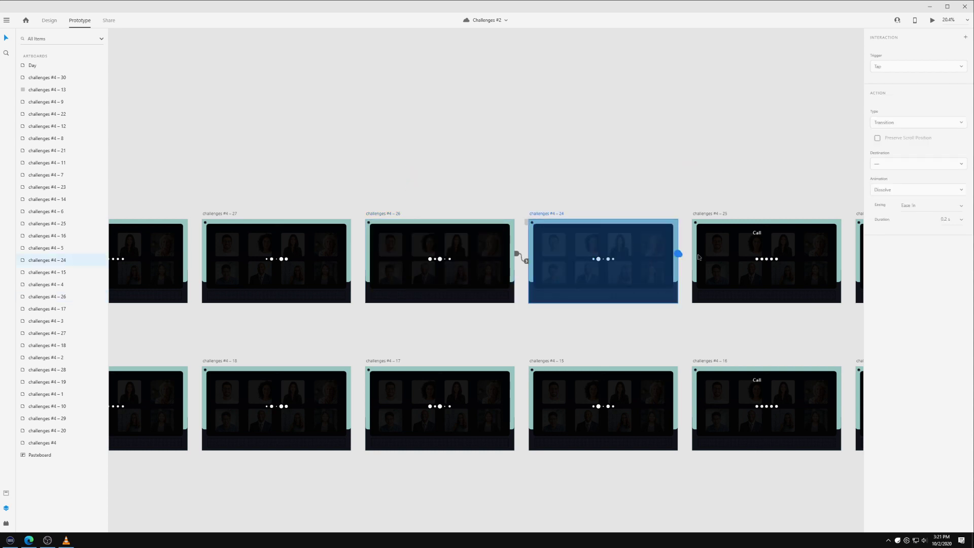
pyautogui.moveTo(678, 259); pyautogui.dragTo(761, 253)
pyautogui.hscroll(5, 478, 158)
pyautogui.hscroll(5, 477, 157)
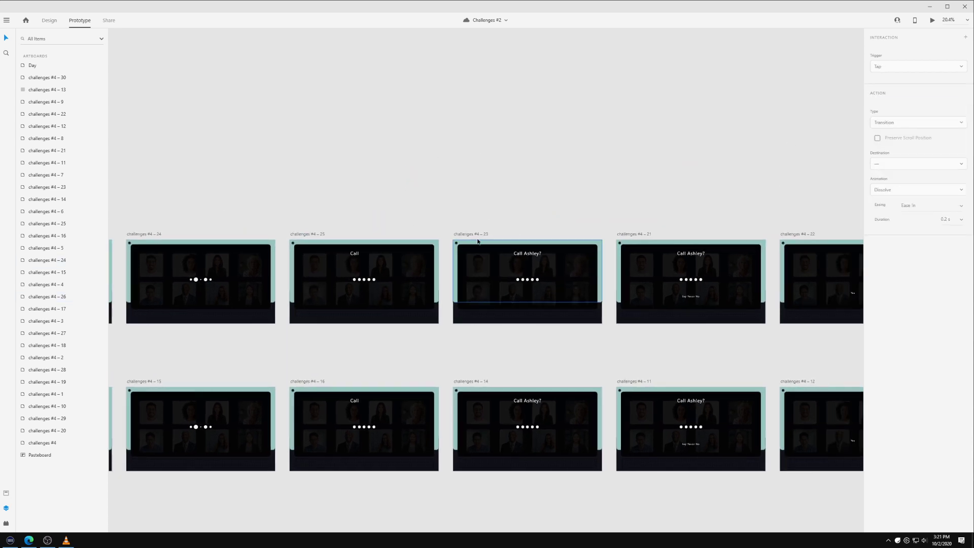
# - Link challenges #4 – 23 to challenges #4 – 21, using challenges #4 – 14 in the row below as reference
pyautogui.click(473, 233)
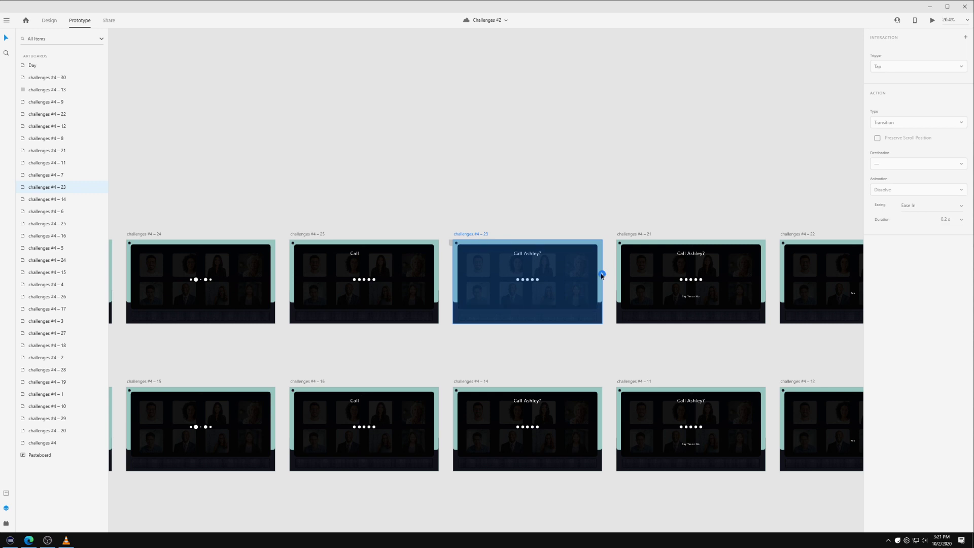
pyautogui.click(477, 381)
pyautogui.click(473, 234)
pyautogui.moveTo(783, 196); pyautogui.dragTo(504, 196)
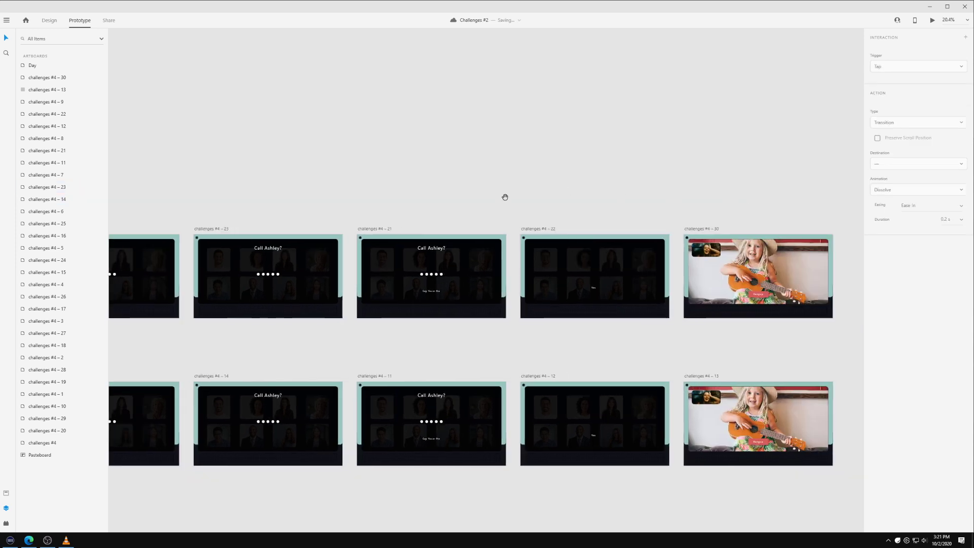
pyautogui.scroll(3, 439, 246)
# - Link challenges #4 – 21 to #4 – 30 with Auto-Animate and a Voice command saying no and asking to call another contact instead
pyautogui.click(319, 230)
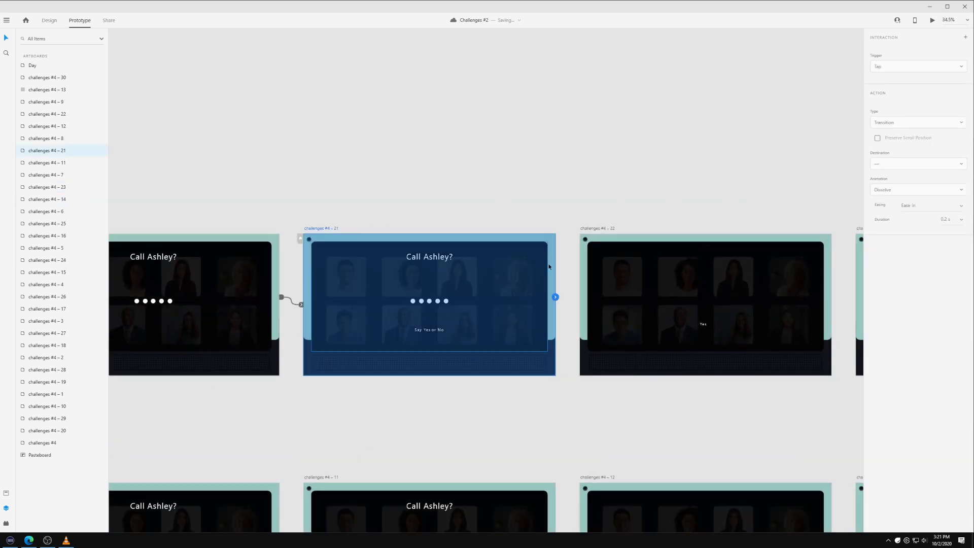
pyautogui.scroll(-4, 549, 266)
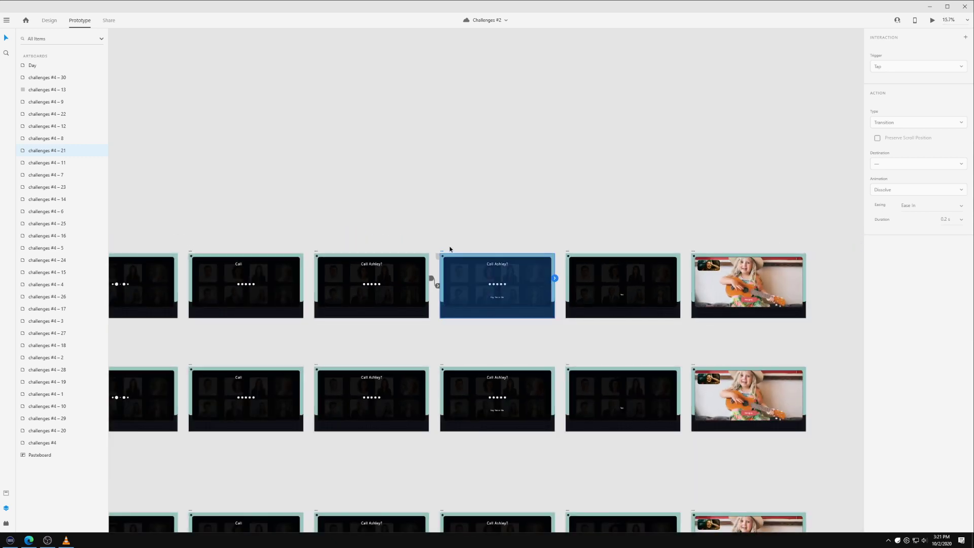
pyautogui.scroll(4, 475, 247)
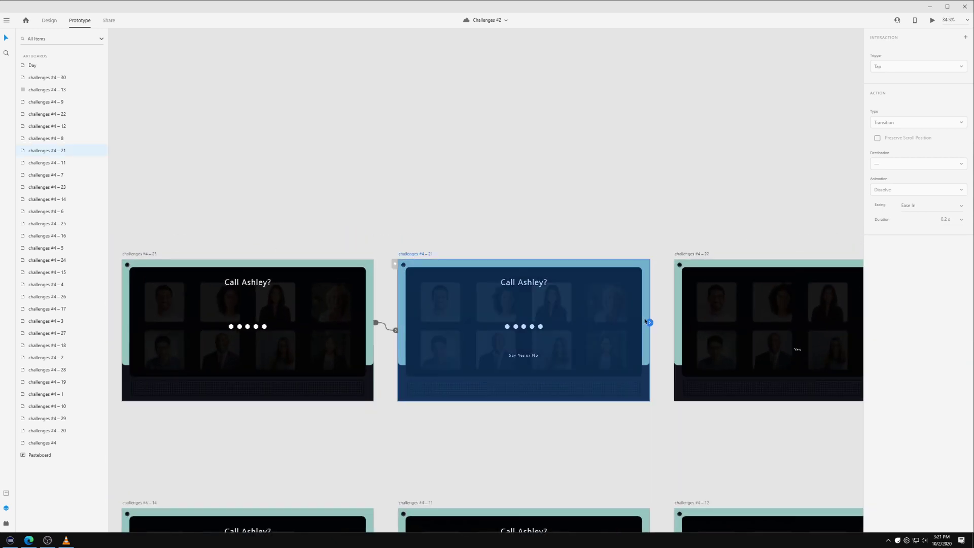
pyautogui.scroll(-3, 648, 321)
pyautogui.scroll(2, 424, 217)
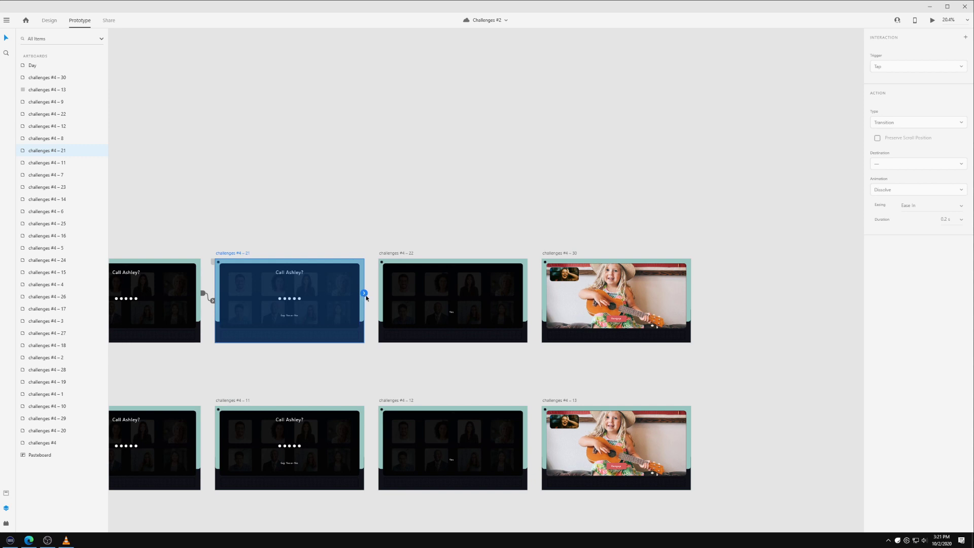
pyautogui.moveTo(364, 294); pyautogui.dragTo(596, 305)
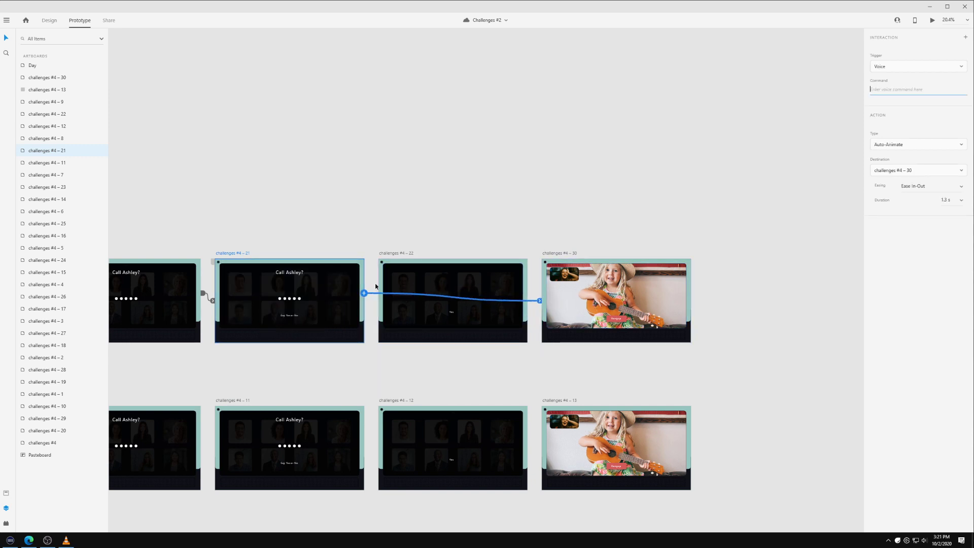
pyautogui.write('No, call Kelli instead.')
pyautogui.click(374, 189)
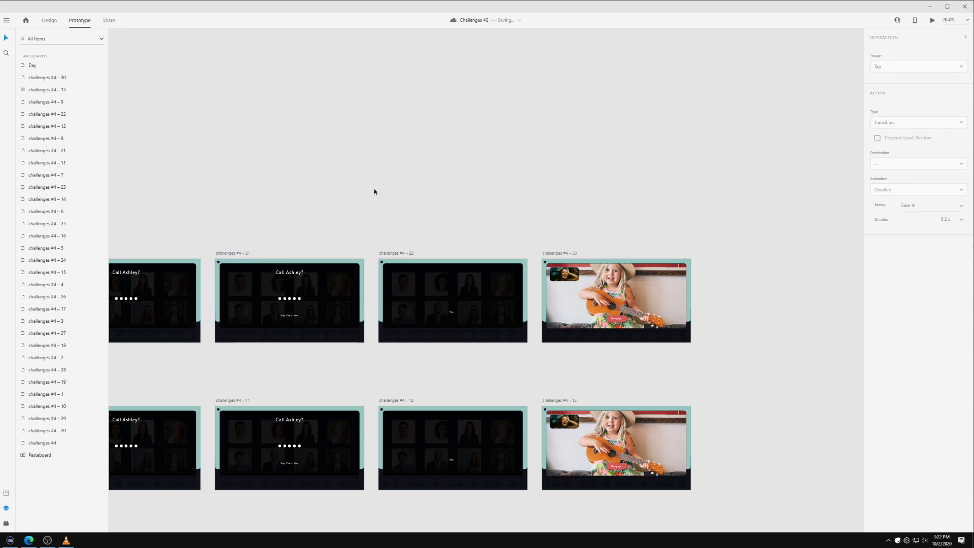
# - Link challenges #4 – 29 to #4 – 28 with Auto-Animate and the "Hey Jarvis" Voice call command written above the original row
pyautogui.scroll(-3, 325, 191)
pyautogui.hscroll(-6, 561, 196)
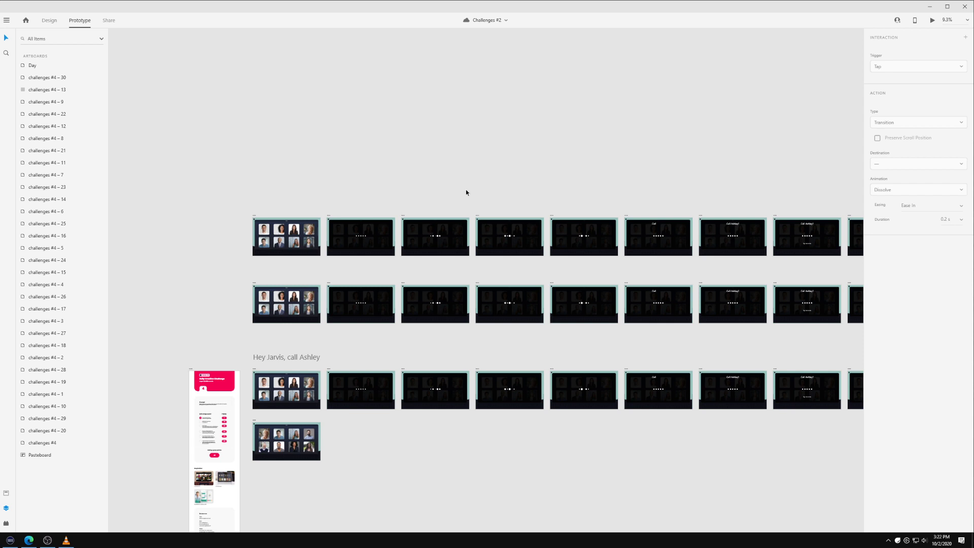
pyautogui.click(254, 217)
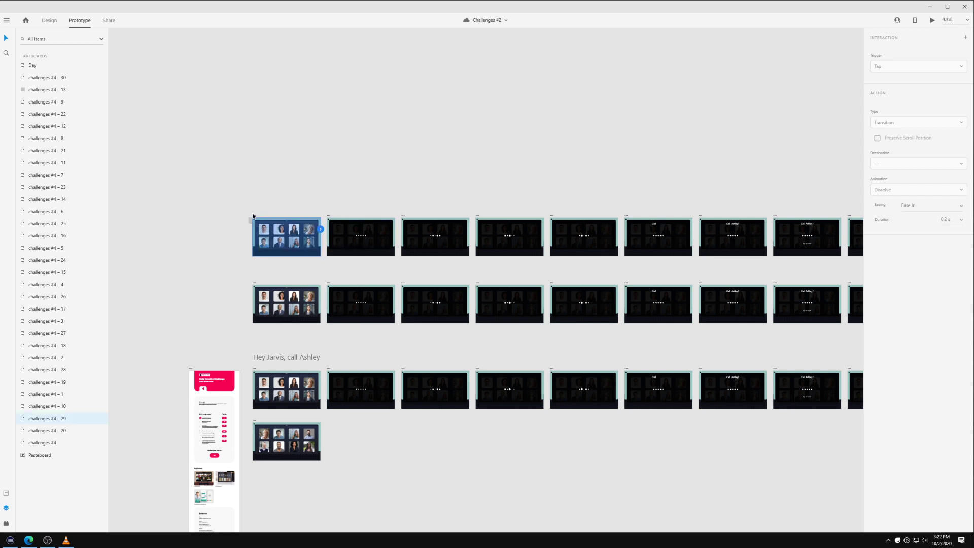
pyautogui.moveTo(323, 231); pyautogui.dragTo(361, 236)
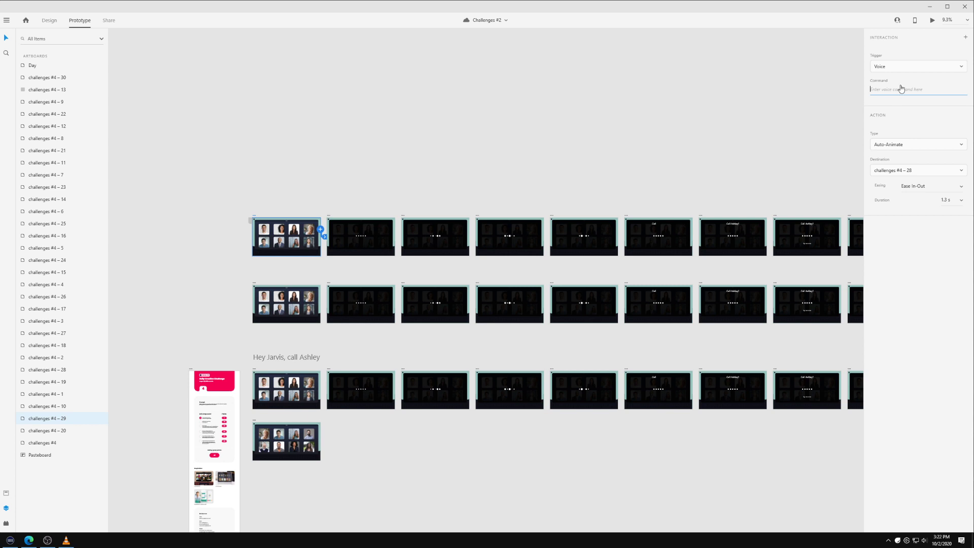
pyautogui.write('Hey Jarvis, call Ashley')
pyautogui.click(398, 109)
# - Preview the prototype from challenges #4 – 29, try the "Hey Jarvis" voice command and close the preview
pyautogui.scroll(4, 302, 182)
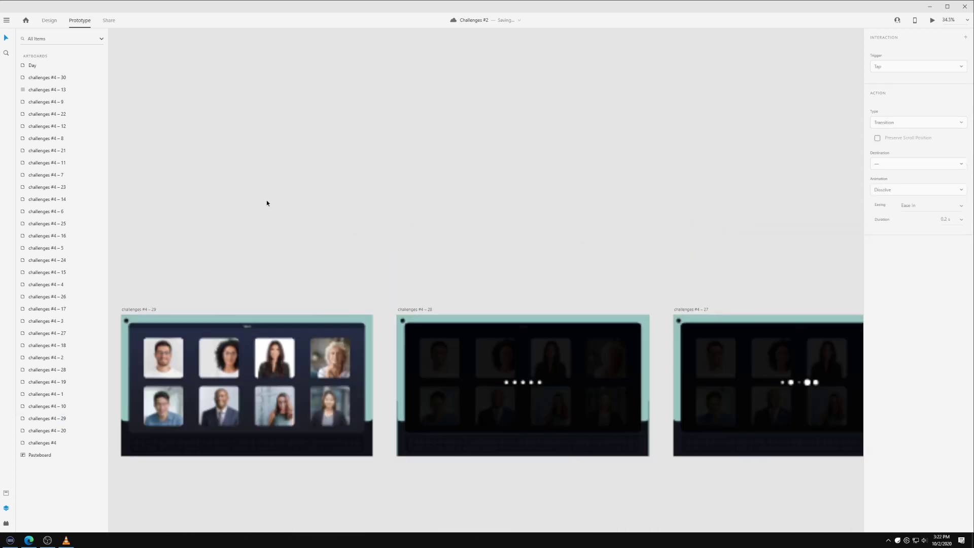
pyautogui.click(140, 312)
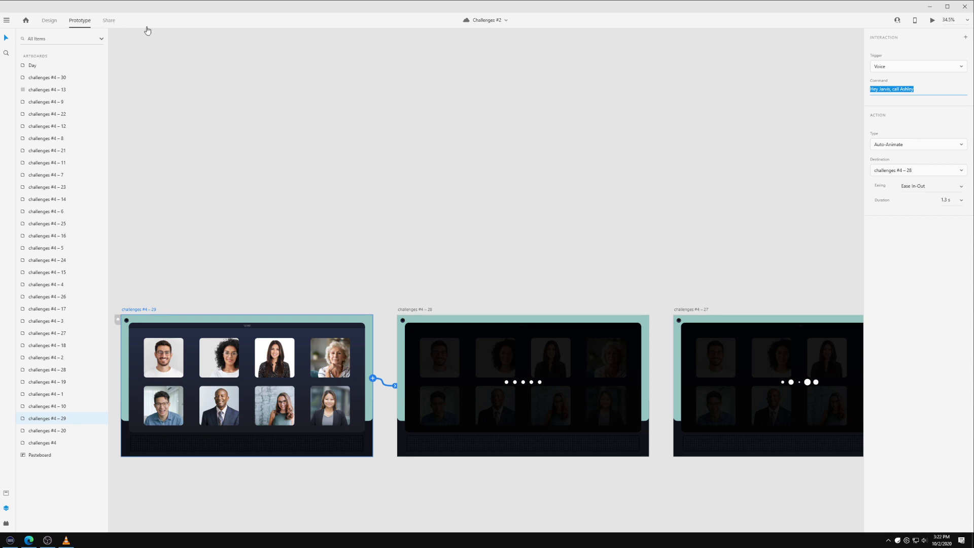
pyautogui.click(933, 20)
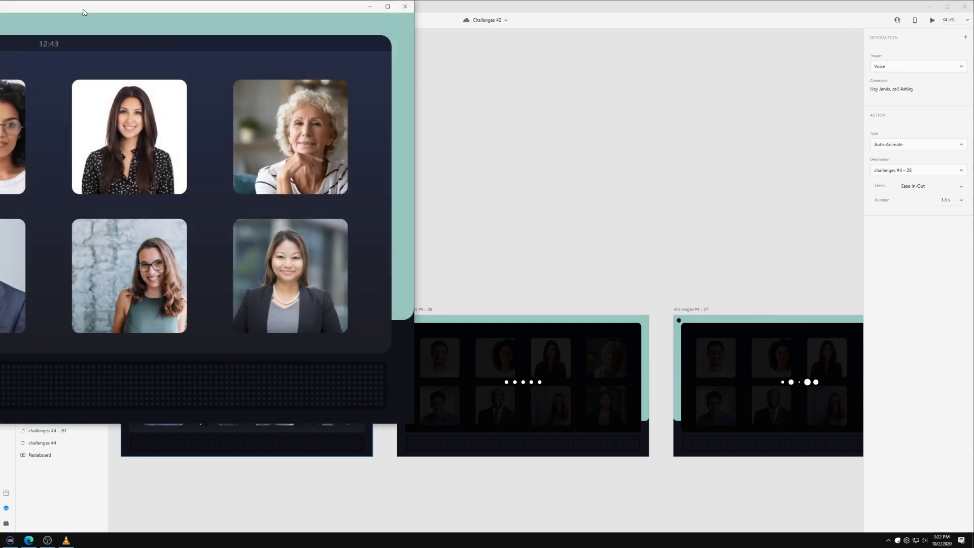
pyautogui.moveTo(82, 13); pyautogui.dragTo(477, 69)
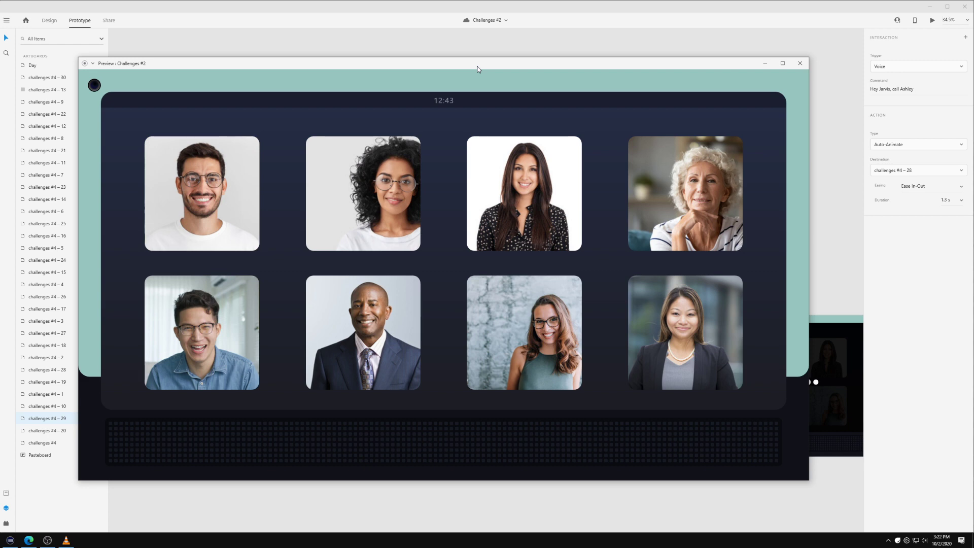
pyautogui.press('space')
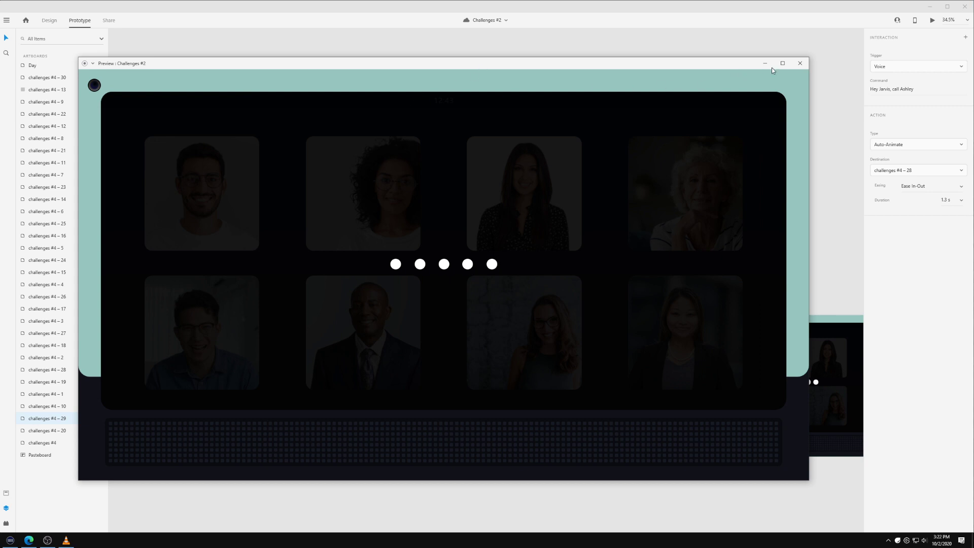
pyautogui.click(798, 66)
# - Examine the interactions of challenges #4 – 28, #4 – 27, #4 – 26 and #4 – 24 one by one
pyautogui.scroll(-3, 594, 249)
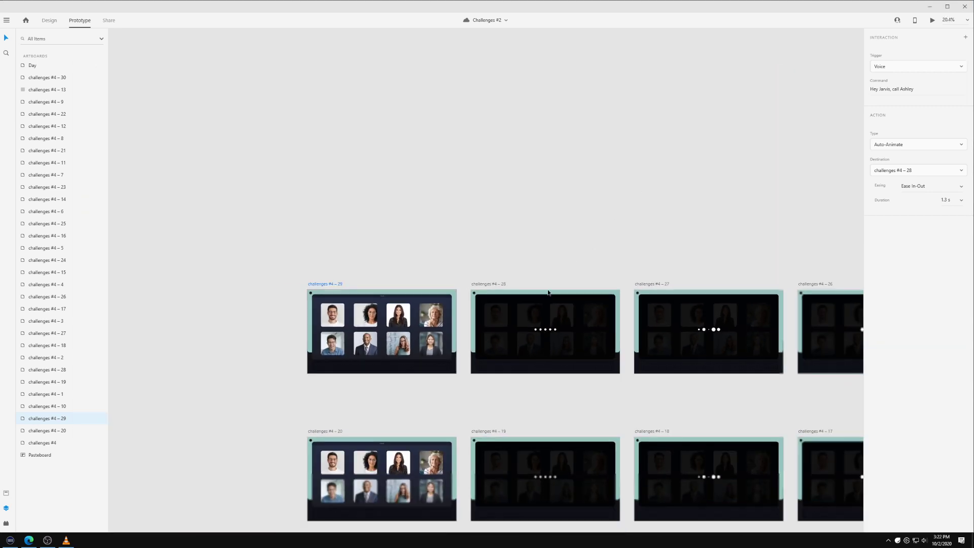
pyautogui.click(489, 285)
pyautogui.hscroll(5, 631, 263)
pyautogui.click(284, 268)
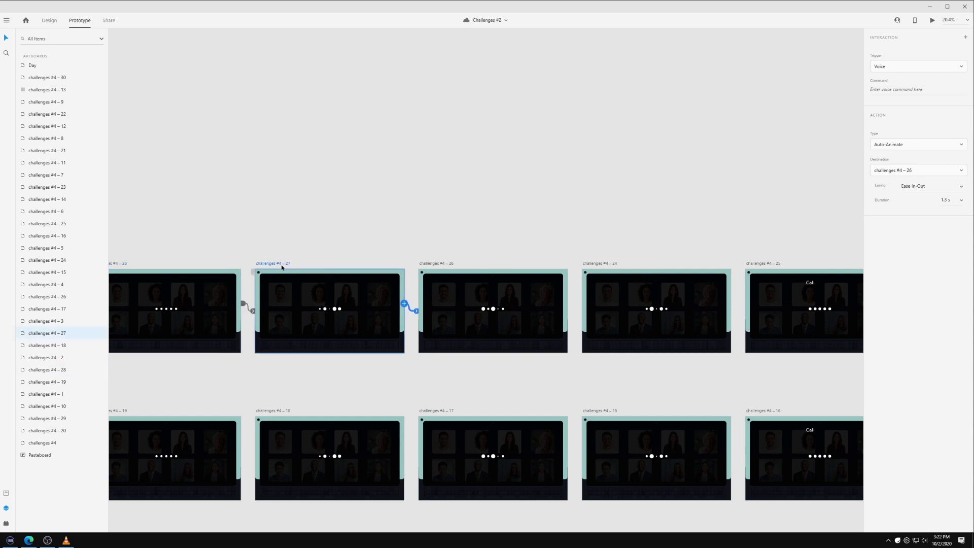
pyautogui.click(436, 273)
pyautogui.click(594, 270)
pyautogui.hscroll(6, 561, 226)
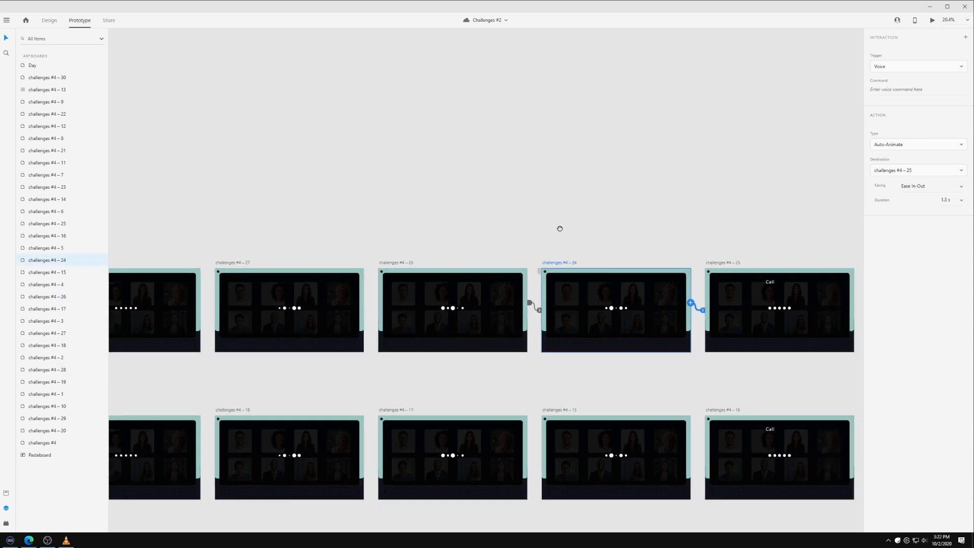
# - Link challenges #4 – 25 to challenges #4 – 23 with a Time trigger, 0 s delay and Auto-Animate
pyautogui.click(308, 261)
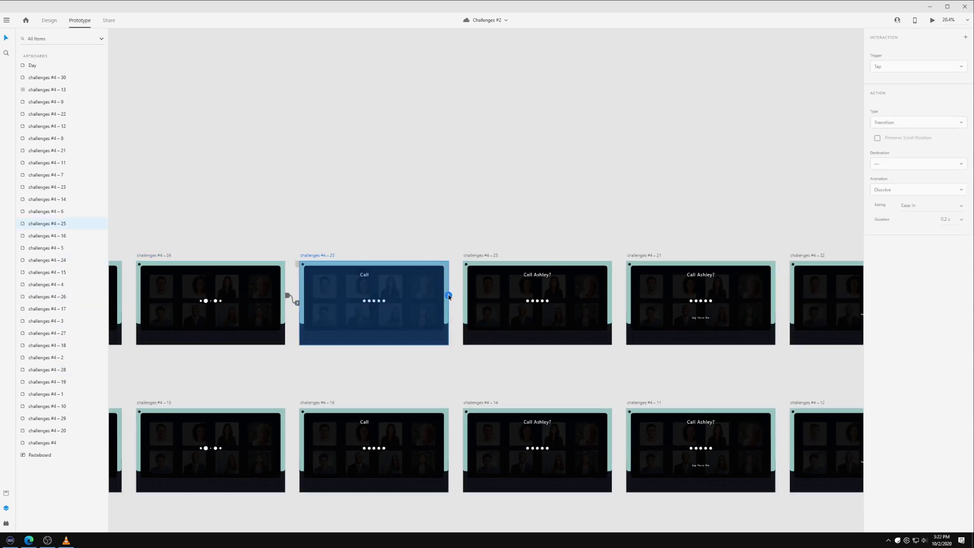
pyautogui.moveTo(449, 295); pyautogui.dragTo(494, 300)
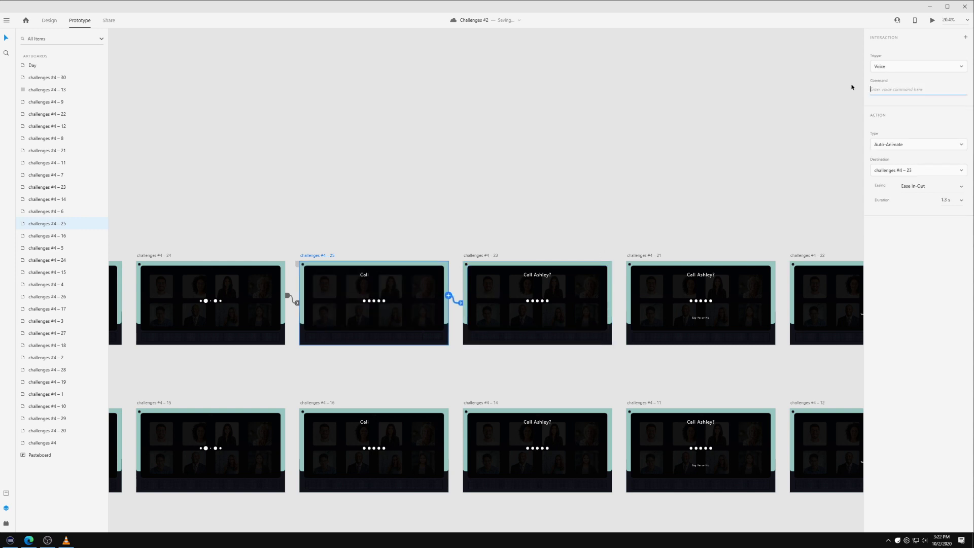
pyautogui.click(896, 69)
pyautogui.click(905, 51)
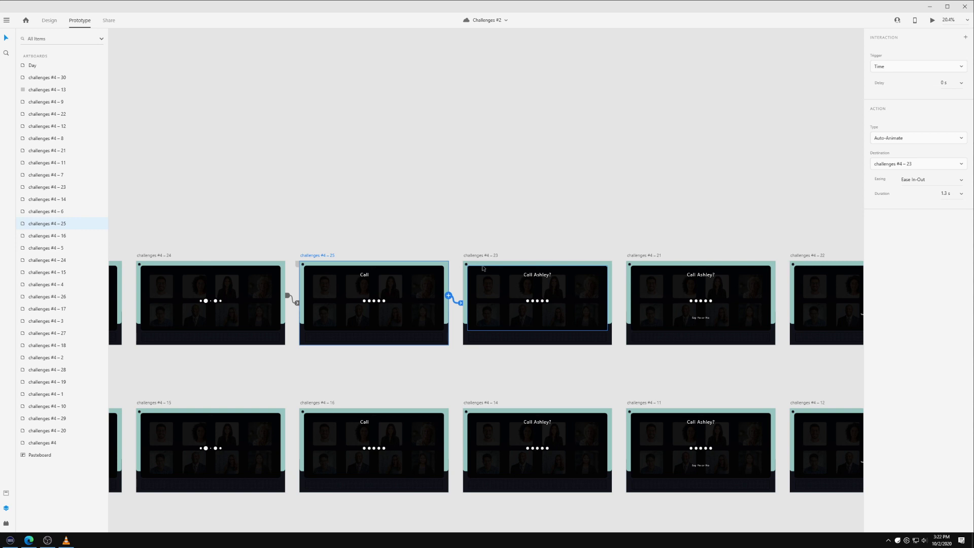
pyautogui.click(507, 284)
# - Preview the prototype again from challenges #4 – 29, speak the voice command and close the preview
pyautogui.click(386, 214)
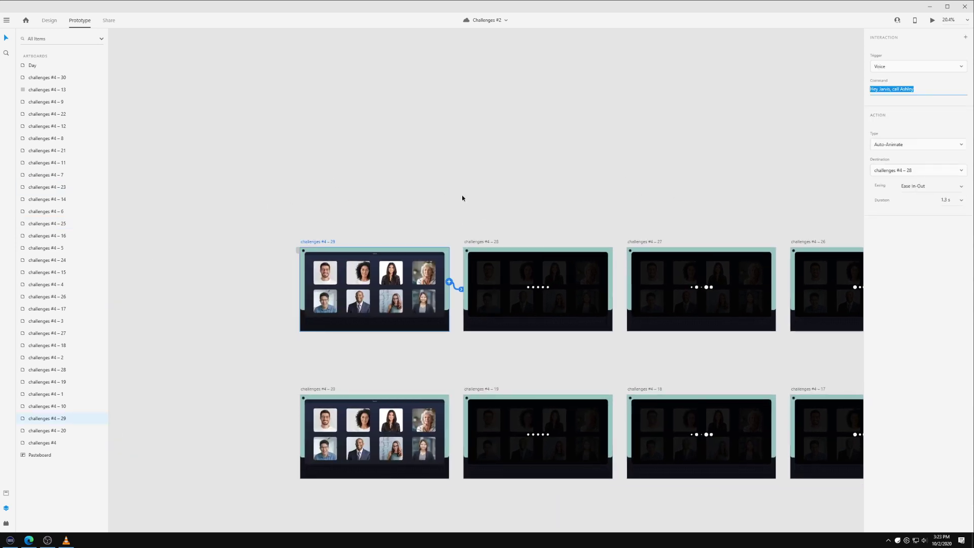
pyautogui.click(932, 19)
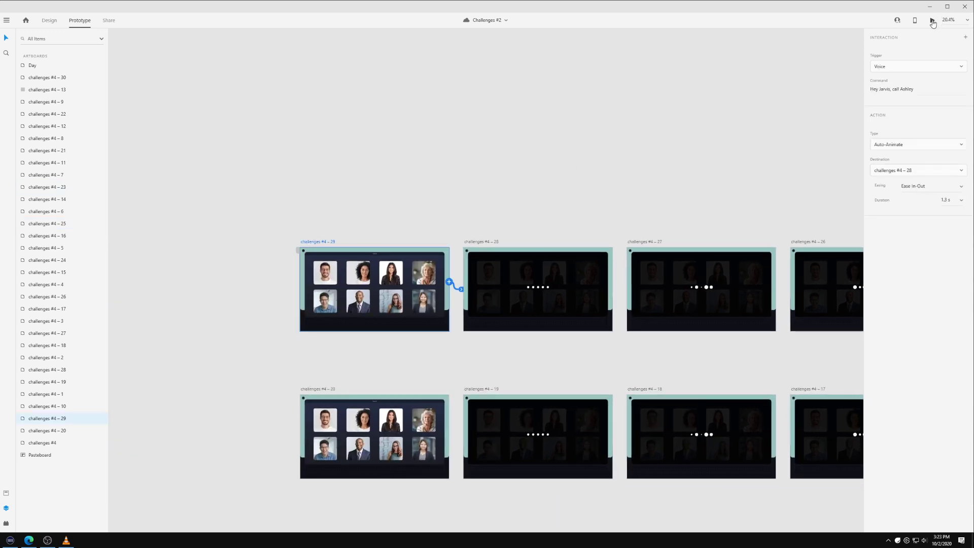
pyautogui.moveTo(153, 10); pyautogui.dragTo(542, 67)
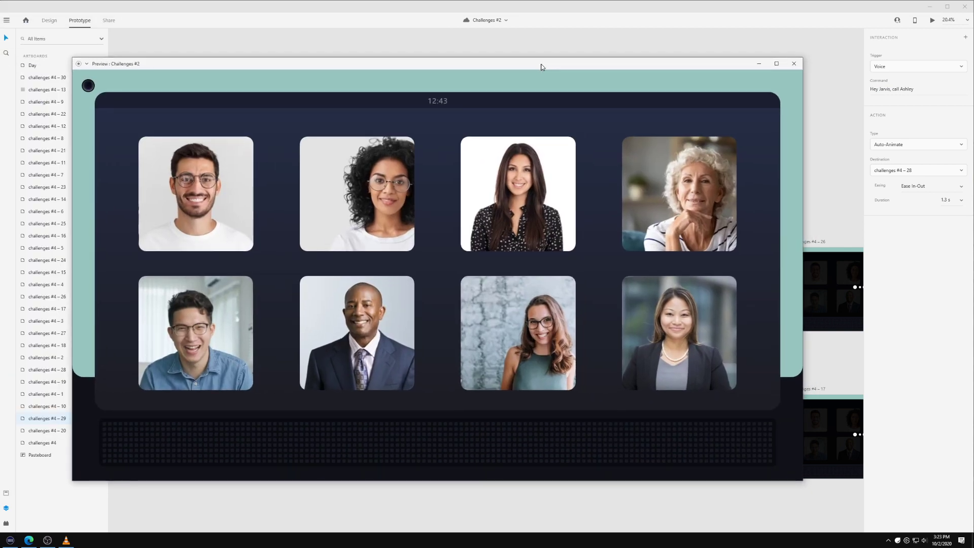
pyautogui.press('space')
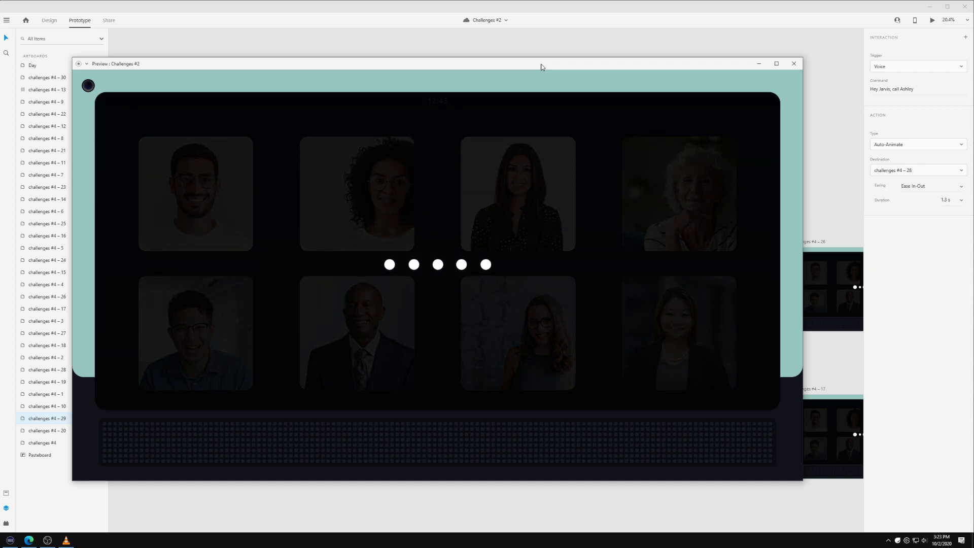
pyautogui.click(794, 63)
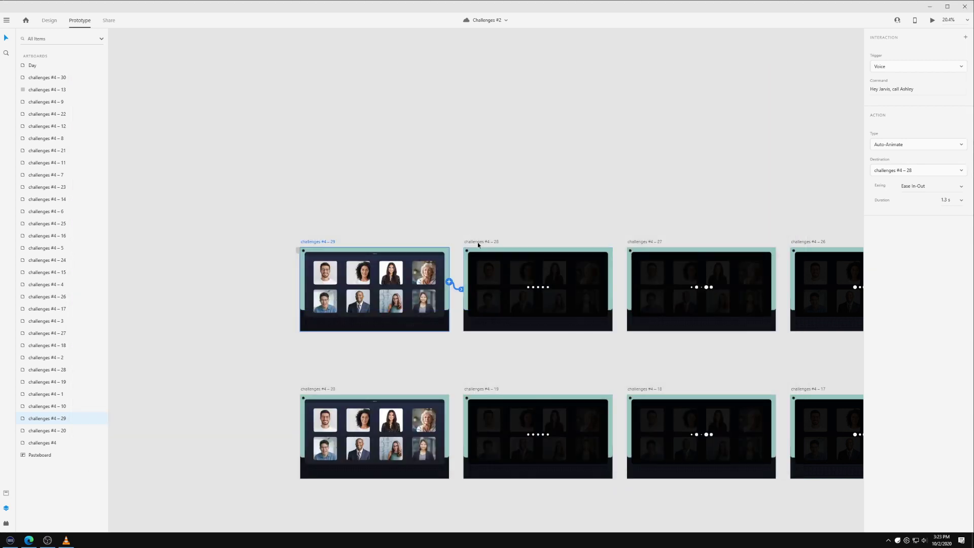
# - Change the trigger of the interaction from challenges #4 – 28 to challenges #4 – 27 to Time
pyautogui.click(581, 265)
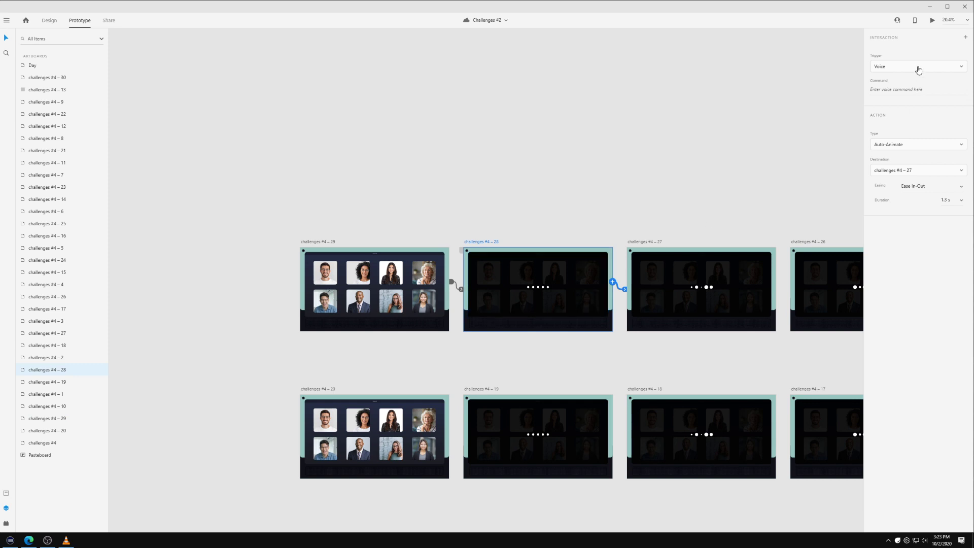
pyautogui.click(643, 242)
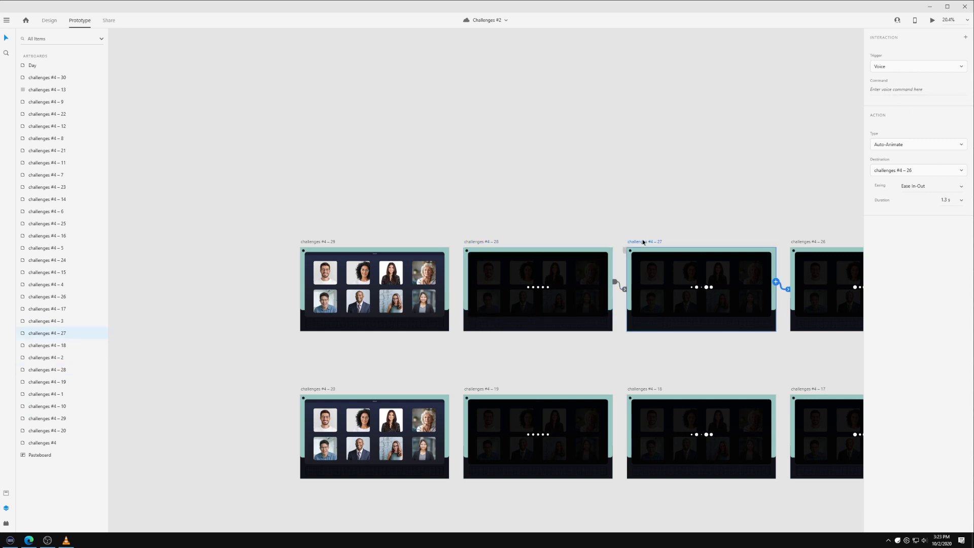
pyautogui.click(473, 243)
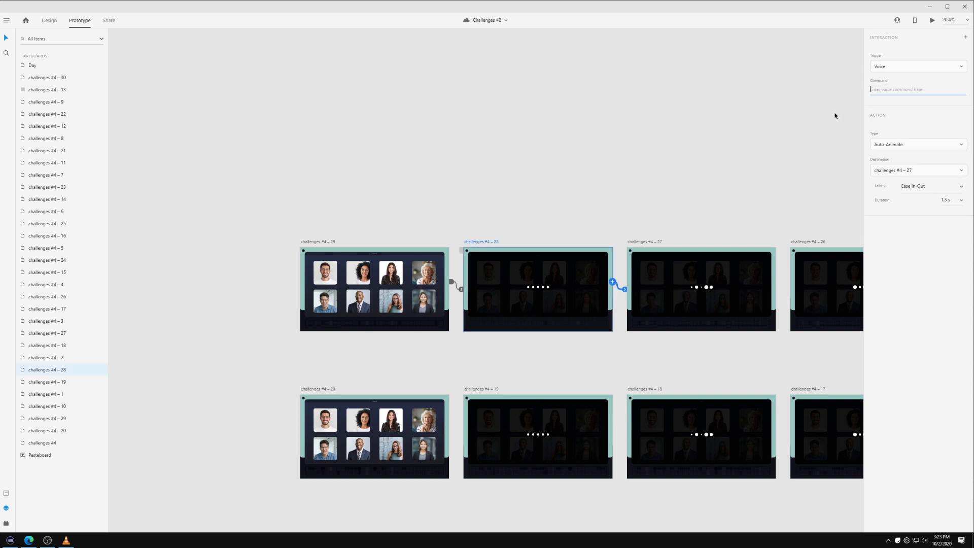
pyautogui.click(898, 71)
pyautogui.click(894, 57)
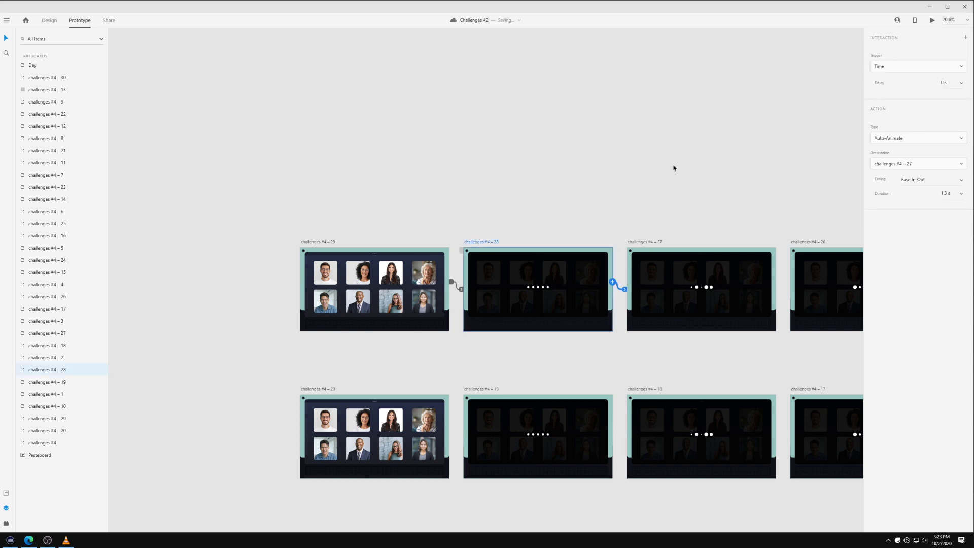
# - Change the trigger of the interaction from challenges #4 – 27 to challenges #4 – 26 to Time
pyautogui.click(734, 158)
pyautogui.hscroll(6, 734, 158)
pyautogui.click(322, 249)
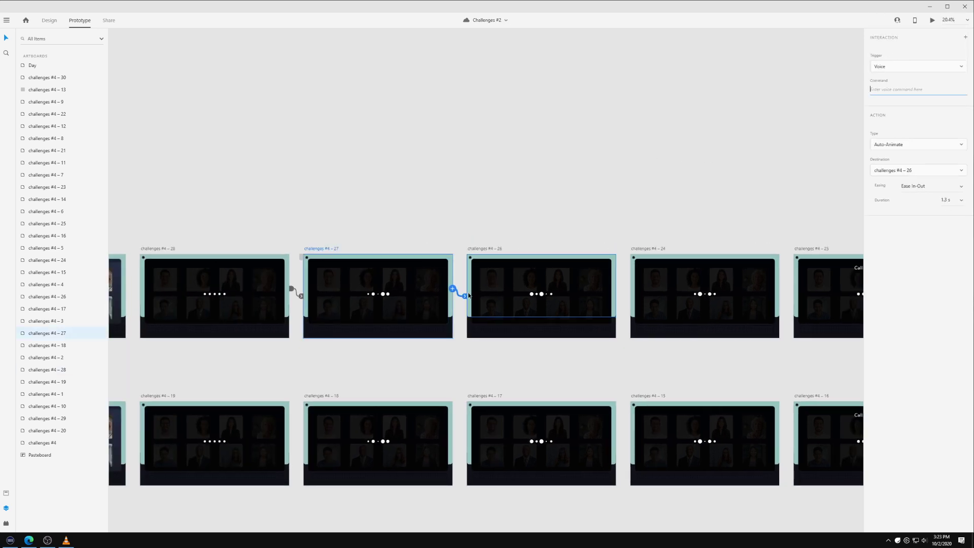
pyautogui.click(896, 70)
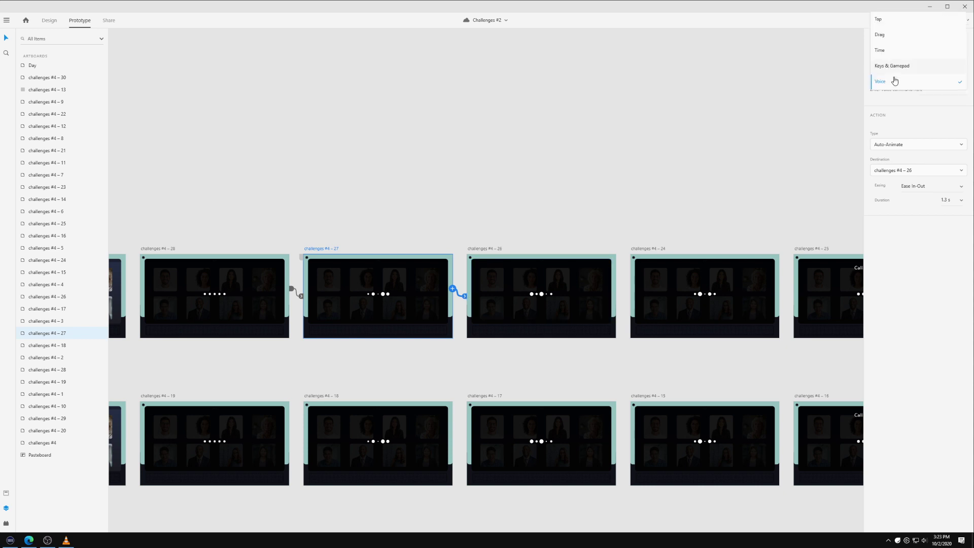
pyautogui.click(892, 49)
# - Set the interaction triggers of challenges #4 – 26 and challenges #4 – 24 to Time
pyautogui.click(484, 249)
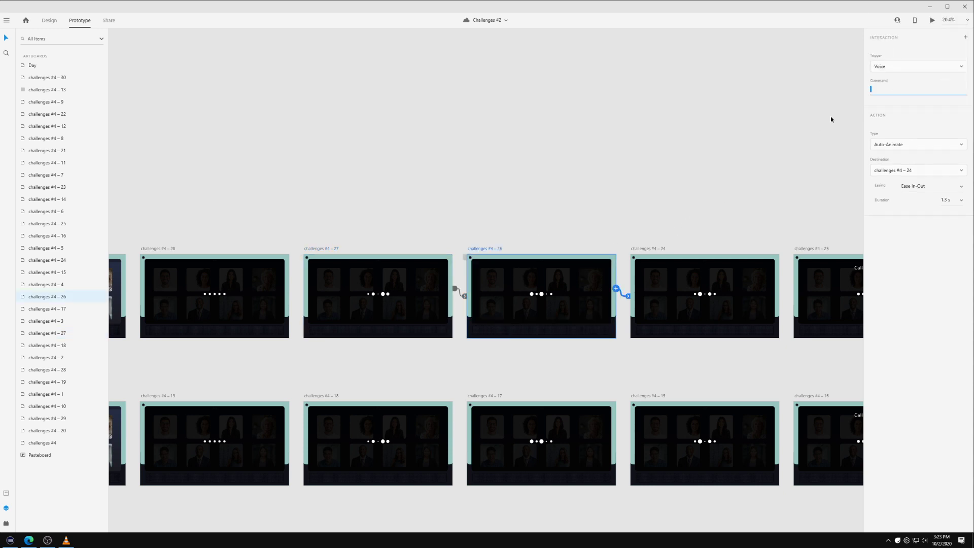
pyautogui.click(914, 66)
pyautogui.click(892, 49)
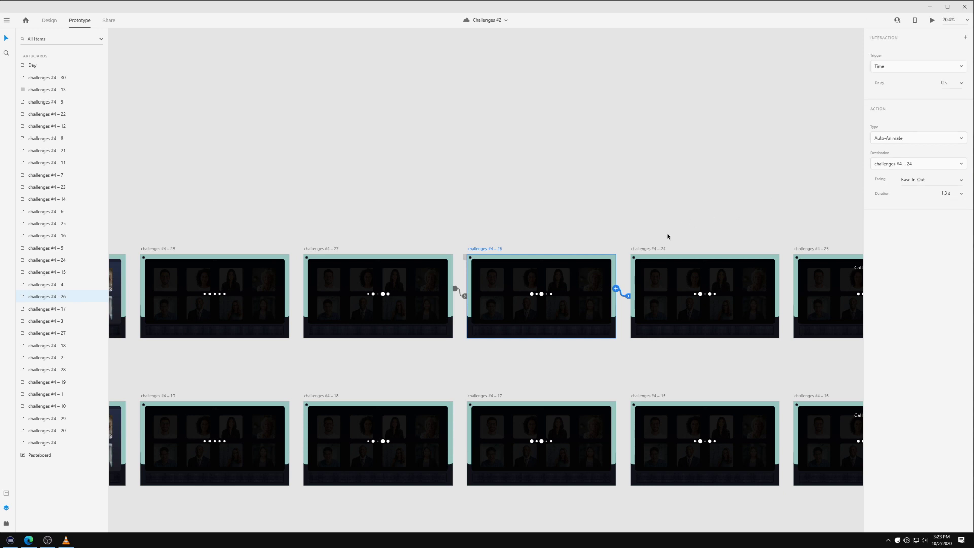
pyautogui.click(651, 249)
pyautogui.click(903, 67)
pyautogui.click(900, 48)
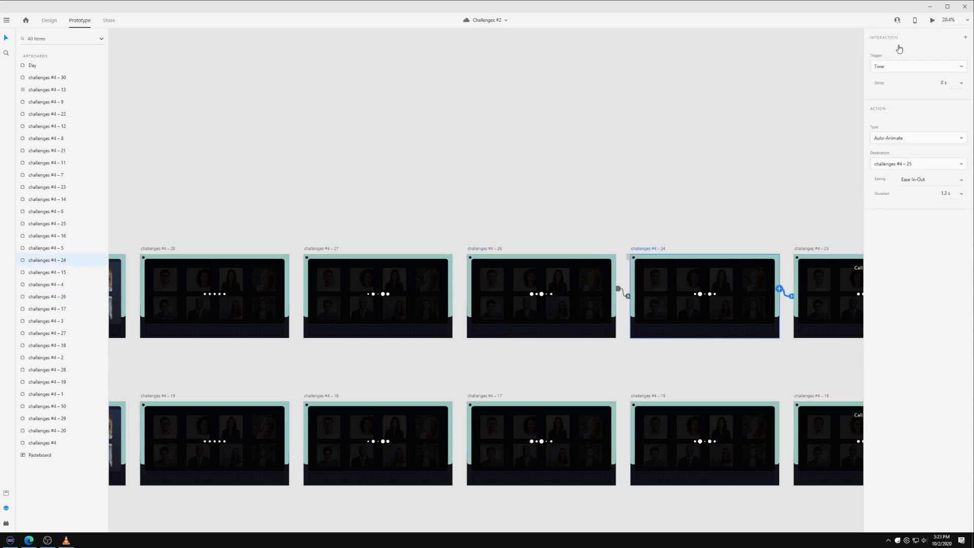
# - Set the trigger of challenges #4 – 23 to Time and check the interactions of challenges #4 – 25 and #4 – 21
pyautogui.click(816, 190)
pyautogui.moveTo(816, 190); pyautogui.dragTo(353, 202)
pyautogui.click(321, 256)
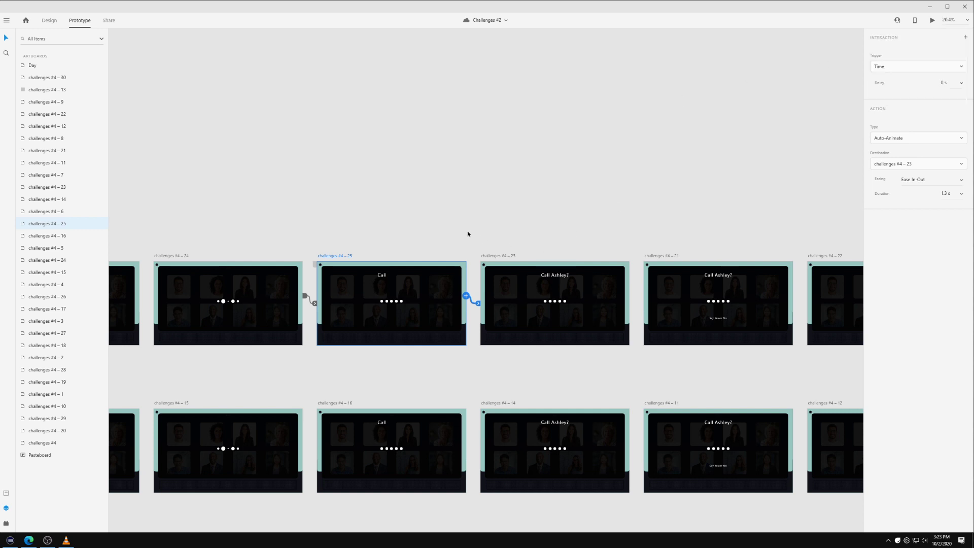
pyautogui.scroll(-3, 422, 218)
pyautogui.click(479, 243)
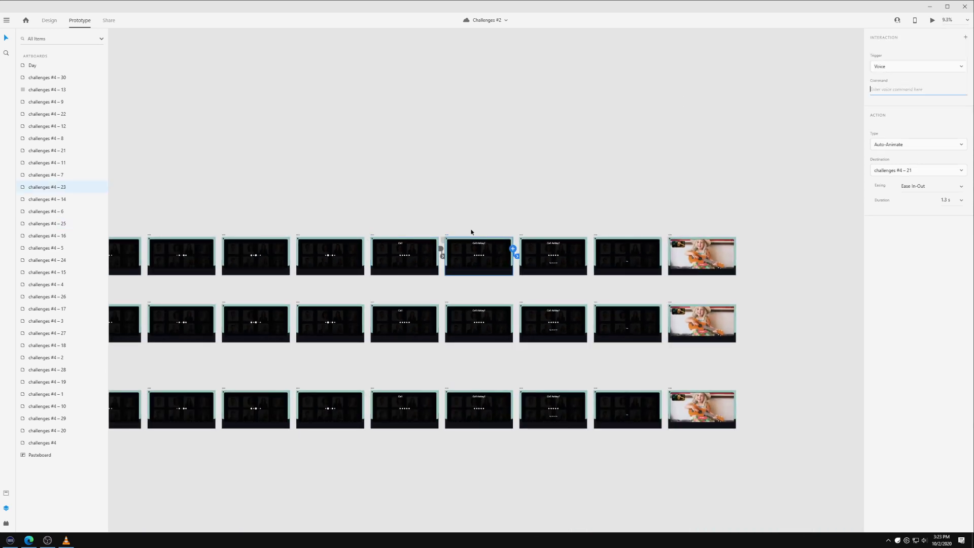
pyautogui.scroll(3, 480, 244)
pyautogui.click(888, 69)
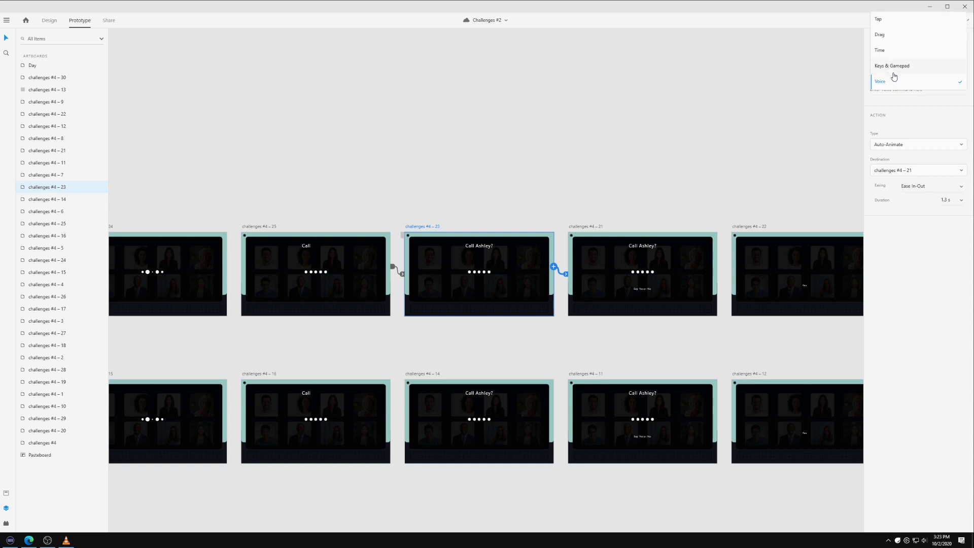
pyautogui.click(880, 81)
pyautogui.click(591, 227)
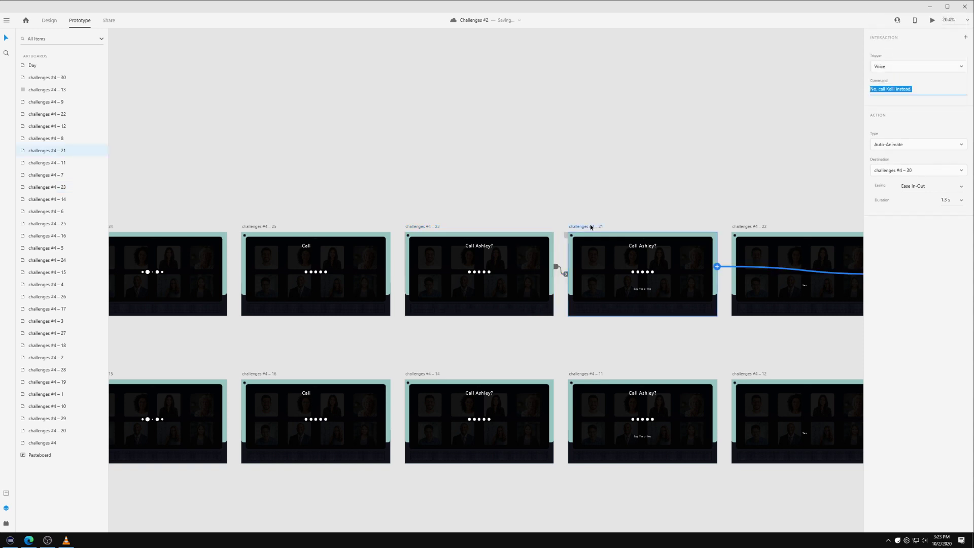
pyautogui.click(512, 209)
# - Preview the prototype from challenges #4 – 29, centre the preview window and speak the "Hey Jarvis" call command
pyautogui.hscroll(-10, 526, 174)
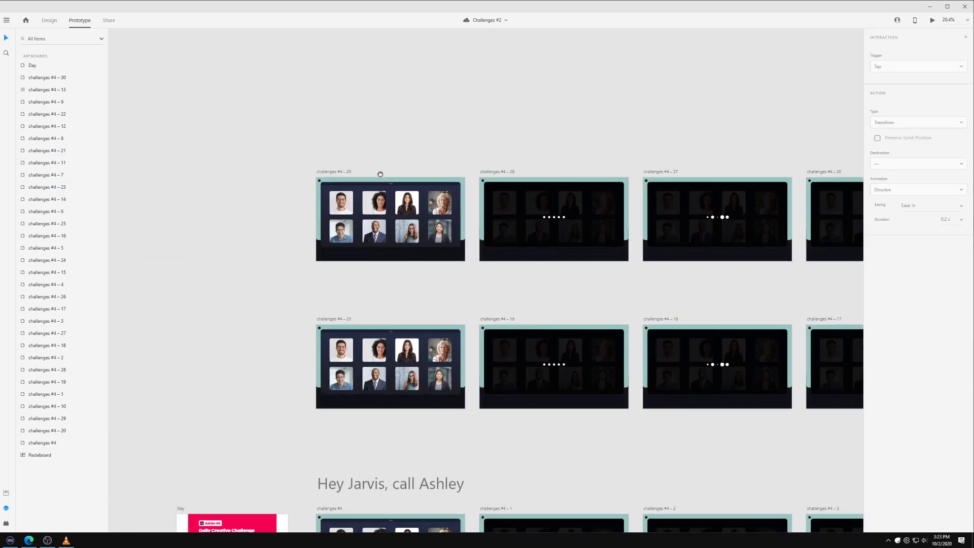
pyautogui.moveTo(381, 174); pyautogui.dragTo(305, 171)
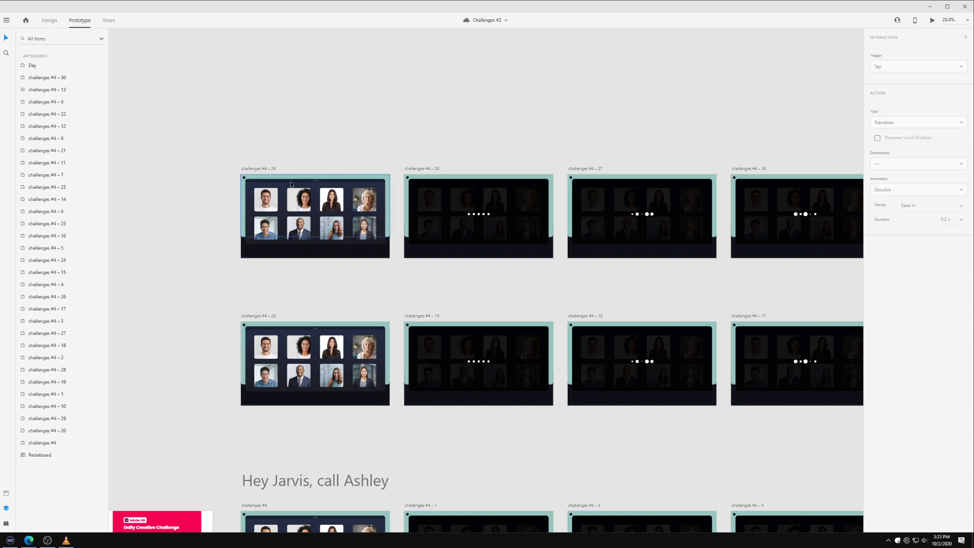
pyautogui.click(263, 168)
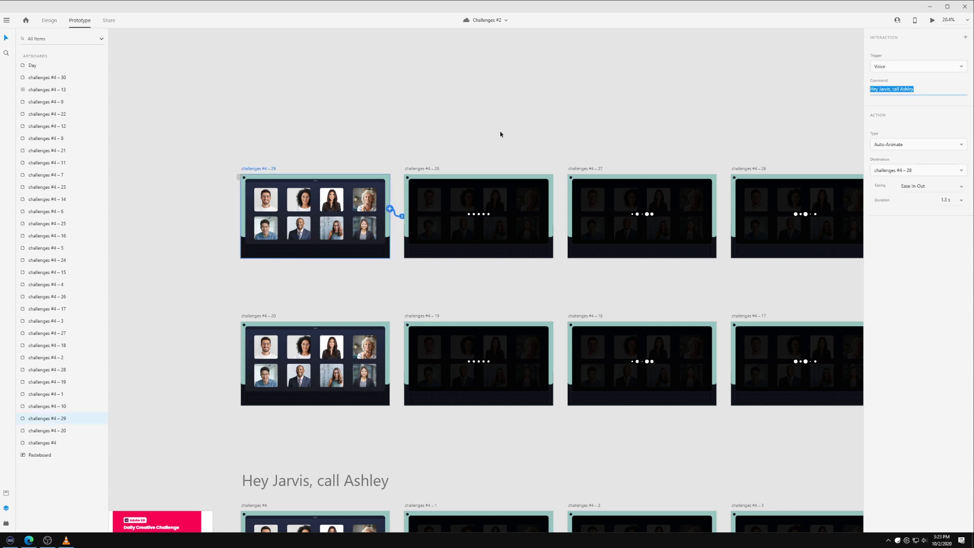
pyautogui.click(932, 20)
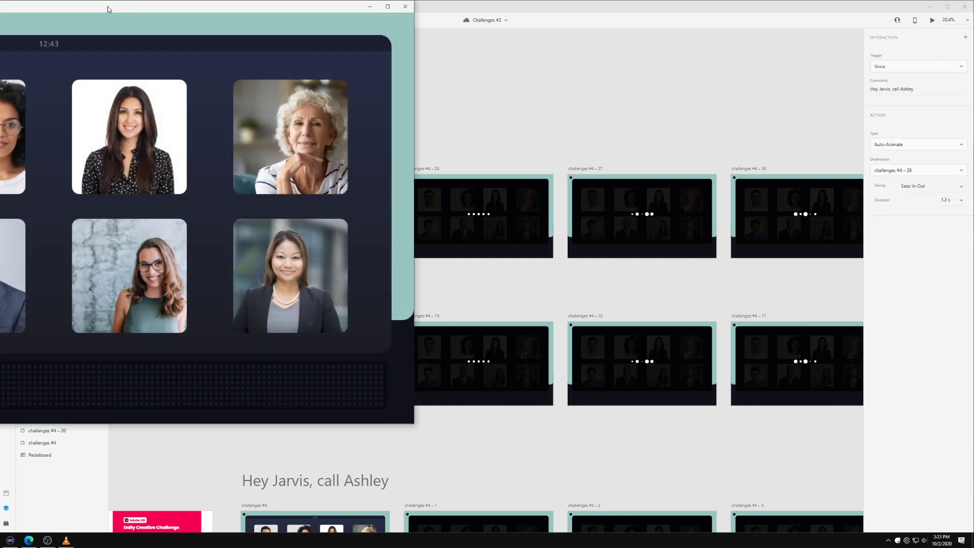
pyautogui.moveTo(109, 7); pyautogui.dragTo(529, 62)
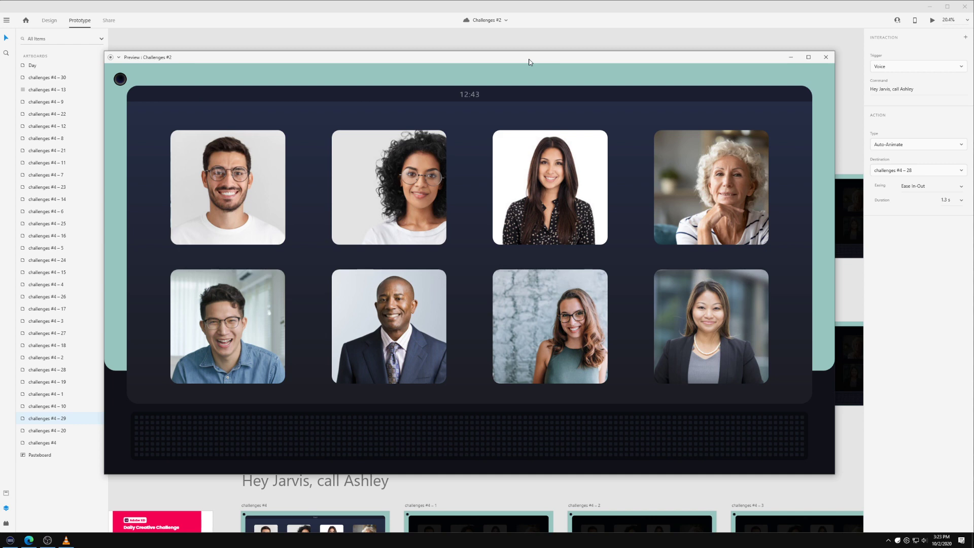
pyautogui.press('space')
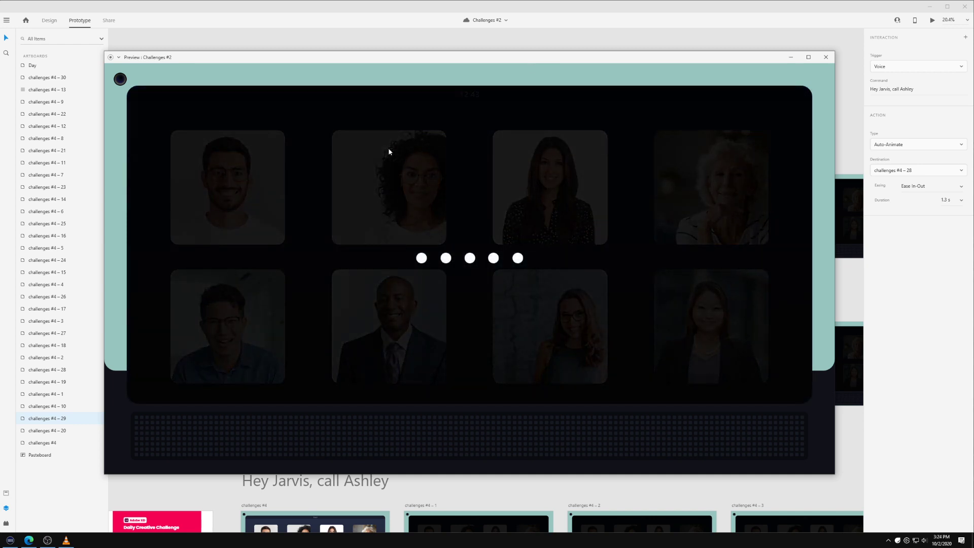